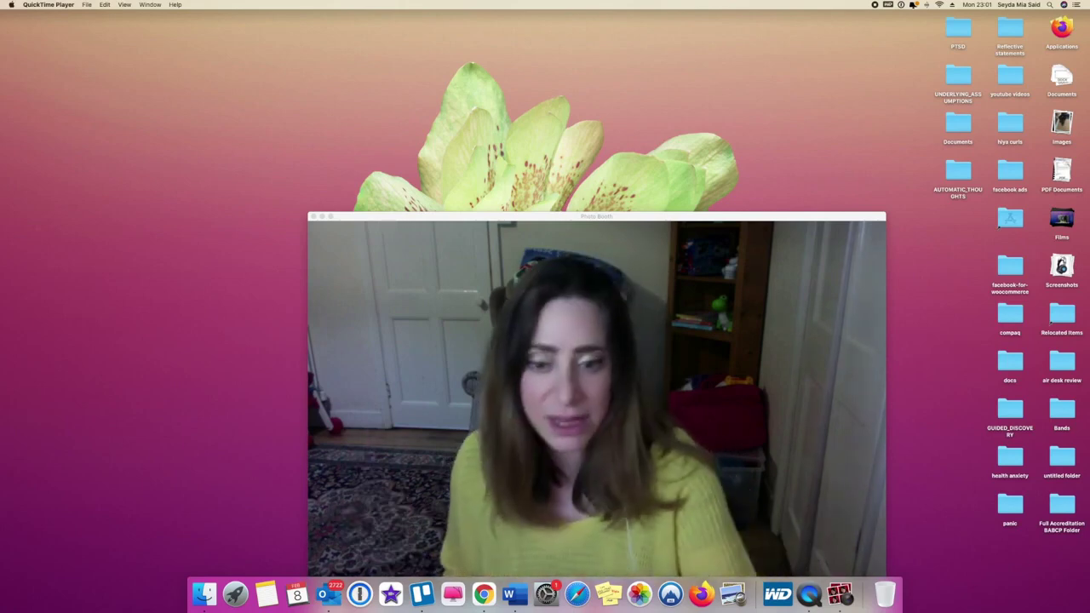
# Step: Open Chrome and move the Photo Booth webcam window into the corner of the desktop
pyautogui.click(483, 594)
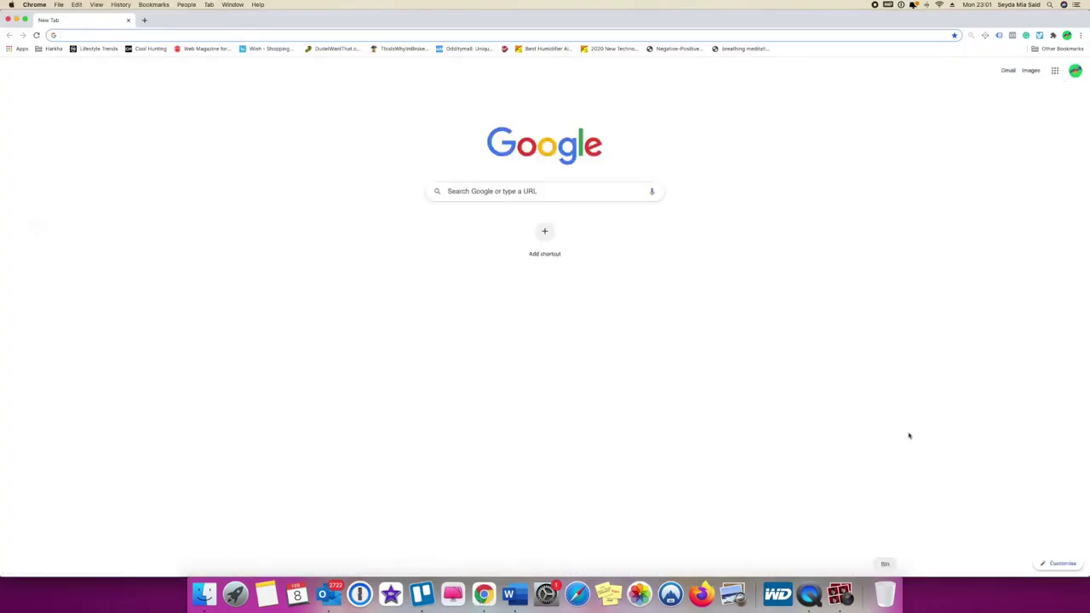
pyautogui.click(839, 593)
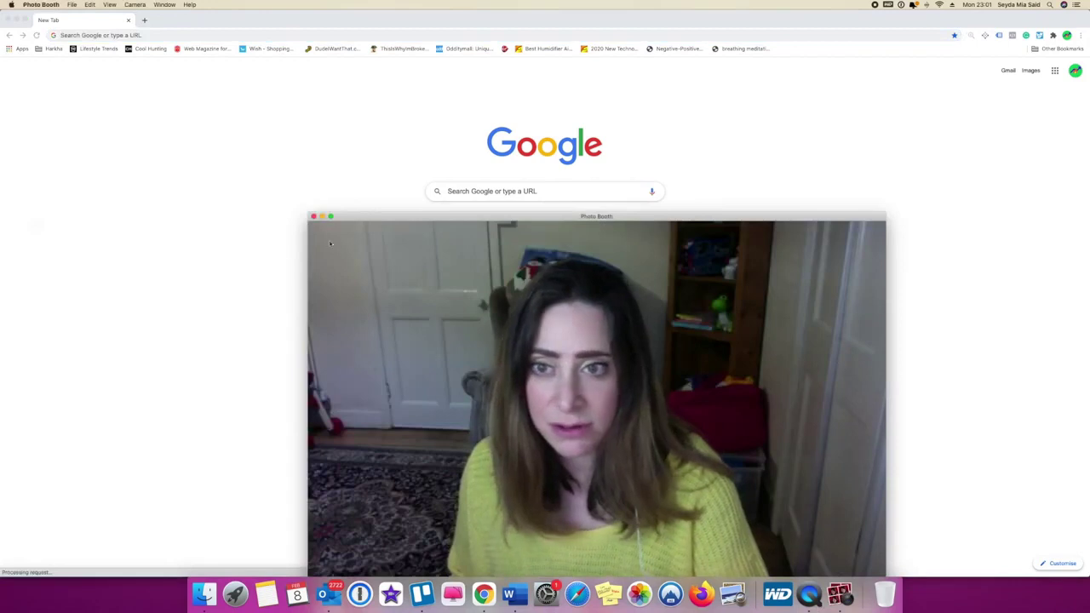
pyautogui.moveTo(307, 253); pyautogui.dragTo(631, 341)
pyautogui.click(737, 311)
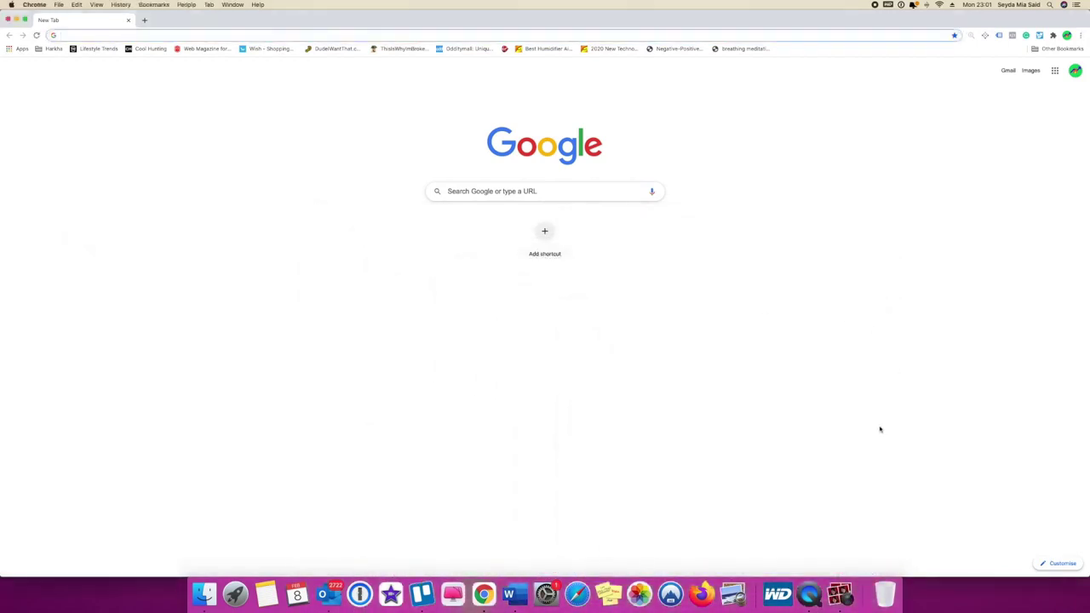
pyautogui.click(840, 594)
pyautogui.moveTo(718, 348); pyautogui.dragTo(916, 469)
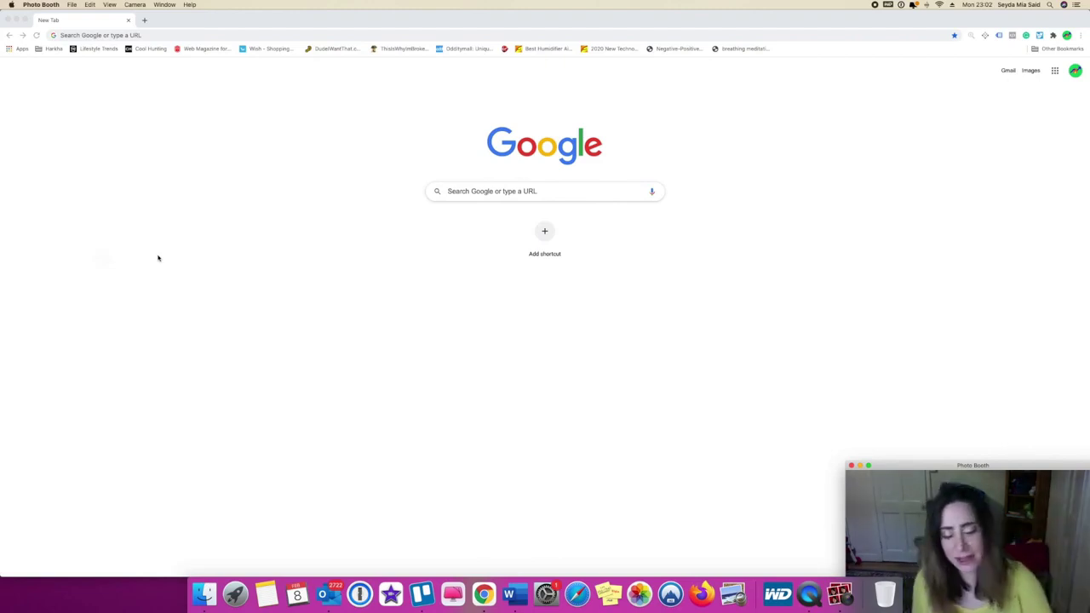
# Step: Switch to Chrome and open the CommerceHQ store dashboard, keeping the webcam window over its lower part
pyautogui.click(163, 26)
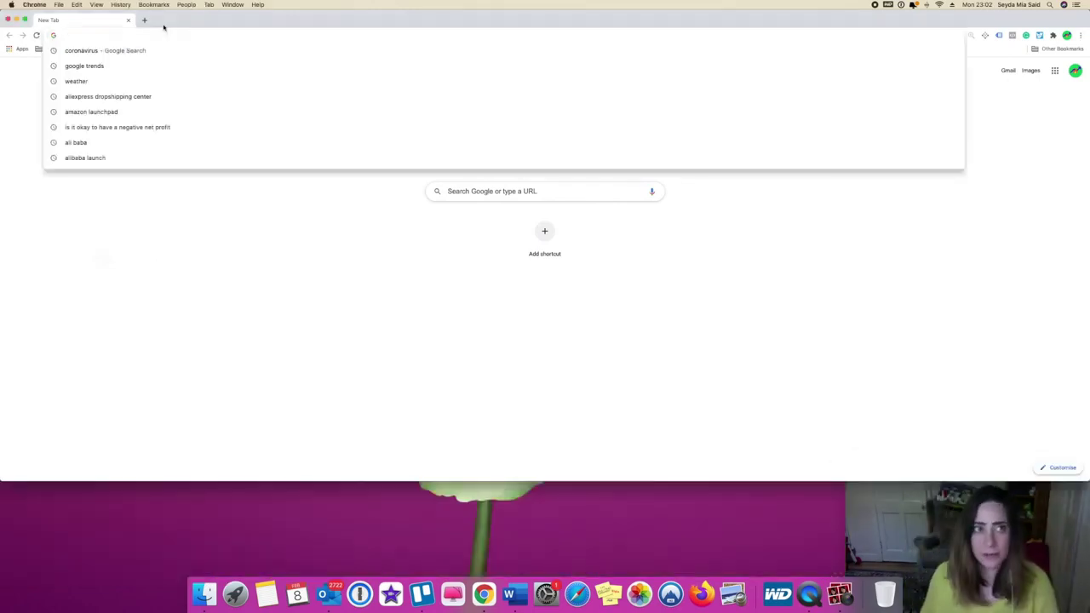
pyautogui.click(173, 350)
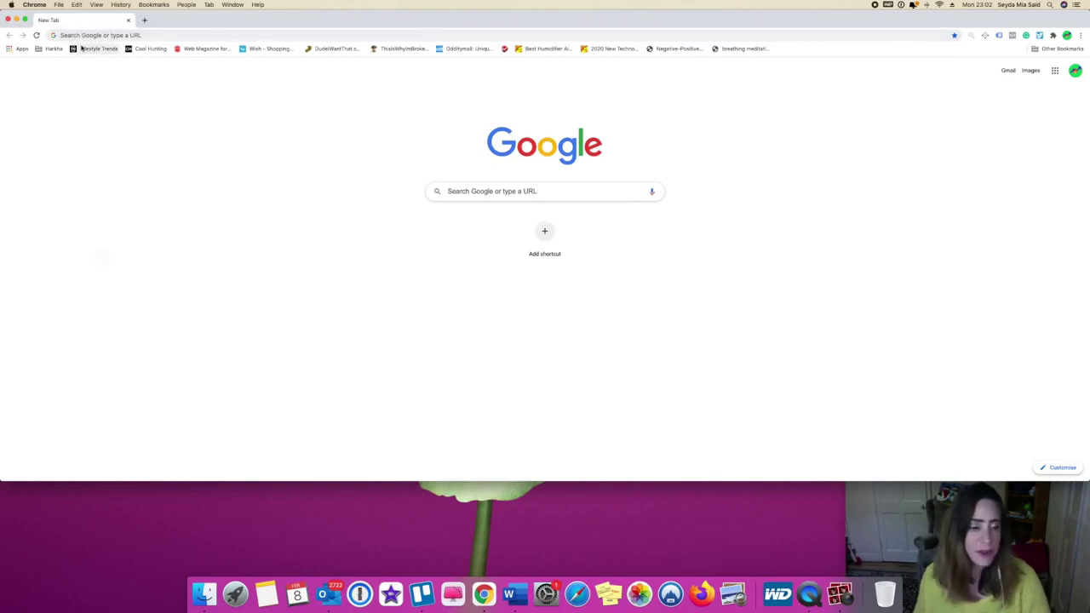
pyautogui.click(95, 32)
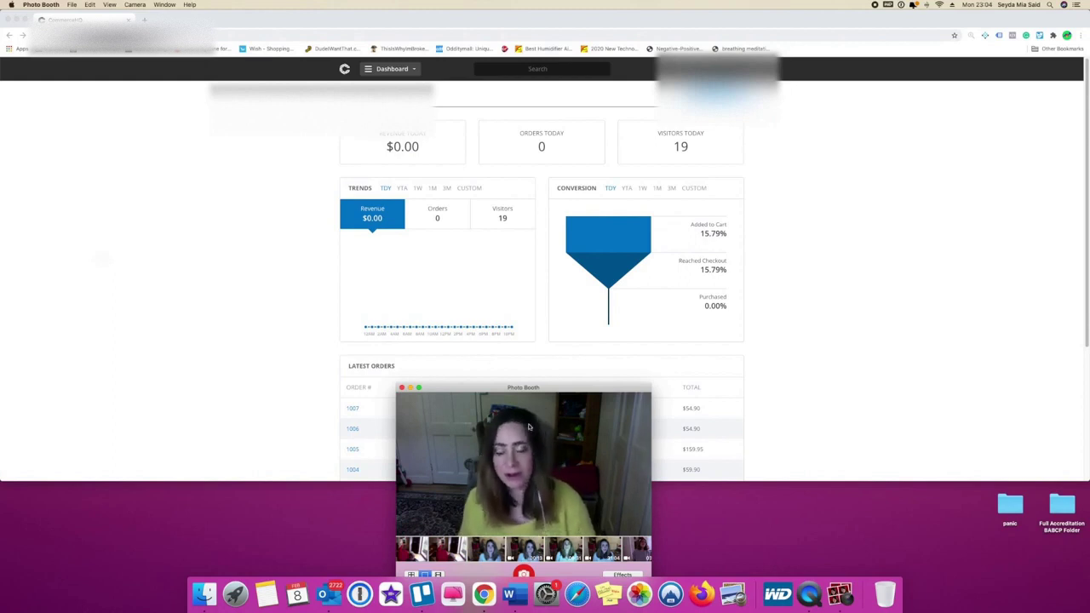
pyautogui.moveTo(596, 393); pyautogui.dragTo(593, 392)
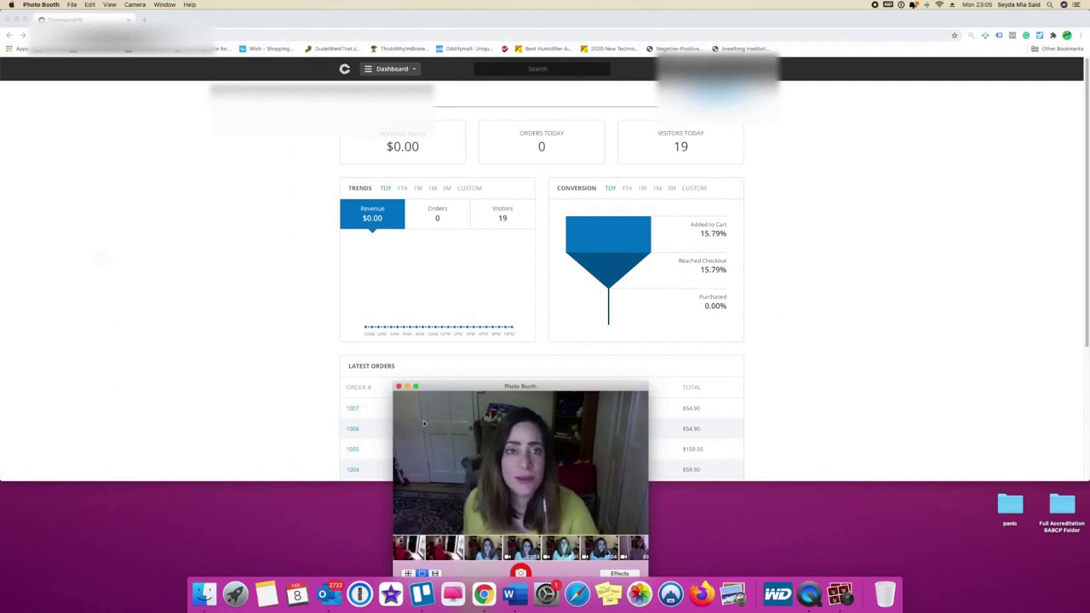
# Step: Open the CommerceHQ form for creating an additional store in the account
pyautogui.click(750, 159)
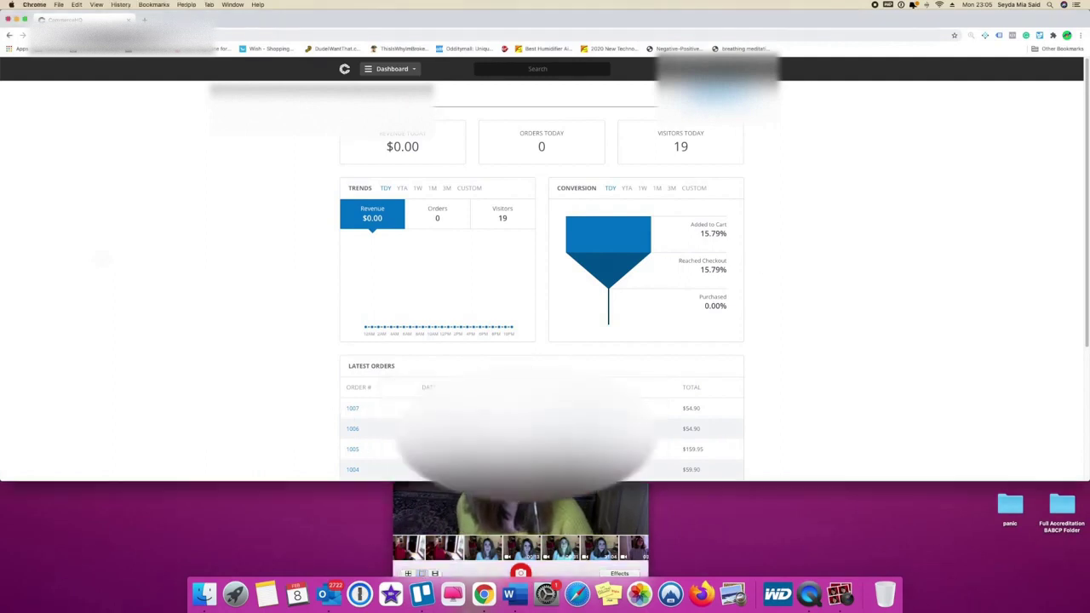
pyautogui.click(718, 70)
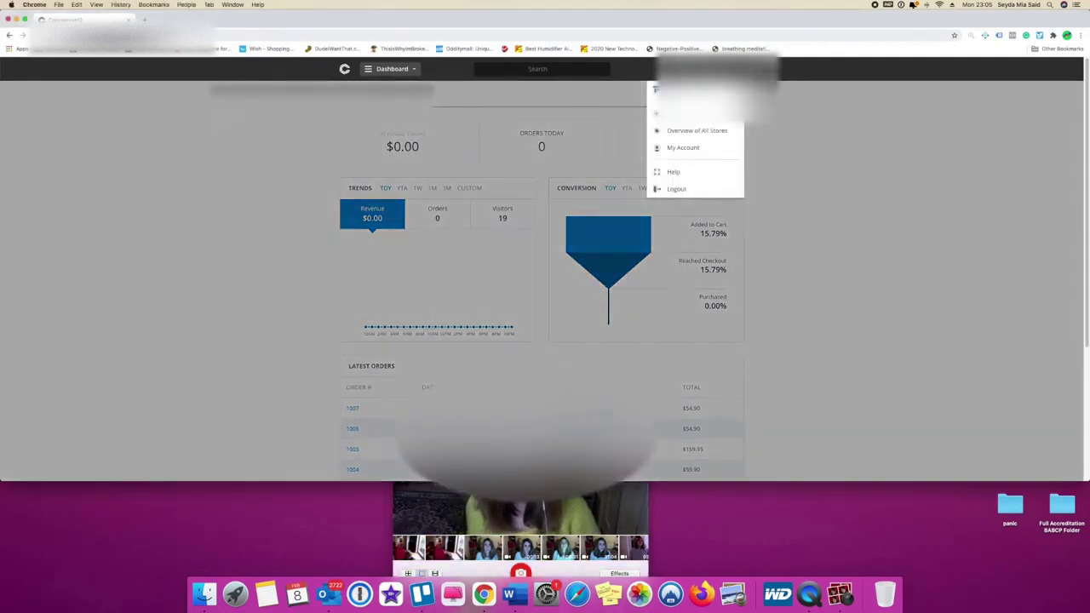
pyautogui.click(582, 521)
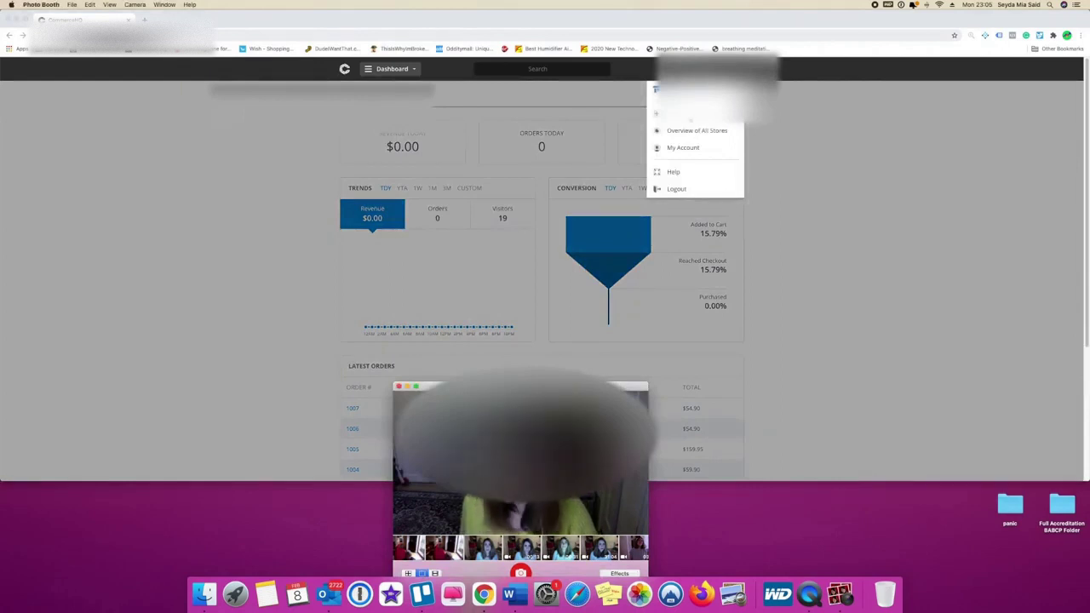
pyautogui.click(696, 130)
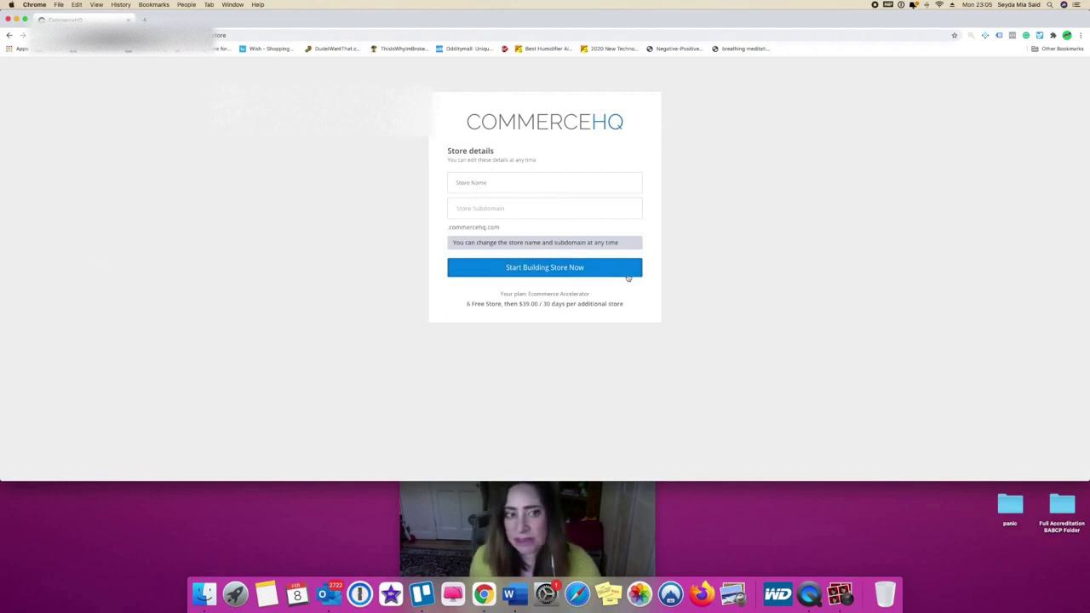
# Step: Enter myfirstteststore as the name of the new store
pyautogui.click(525, 187)
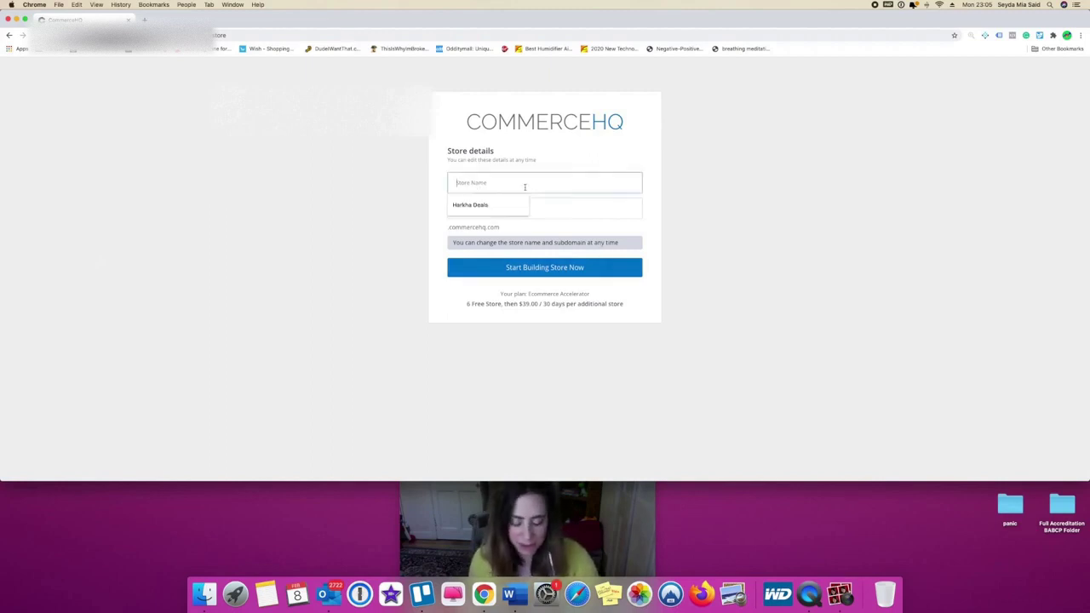
pyautogui.write('myfirsttest')
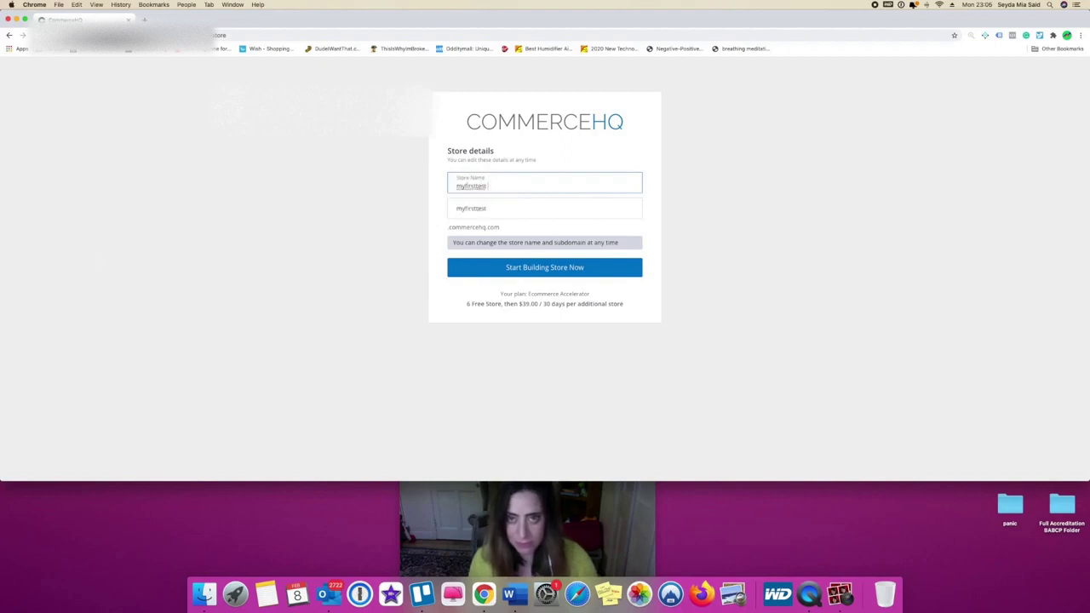
pyautogui.write('store')
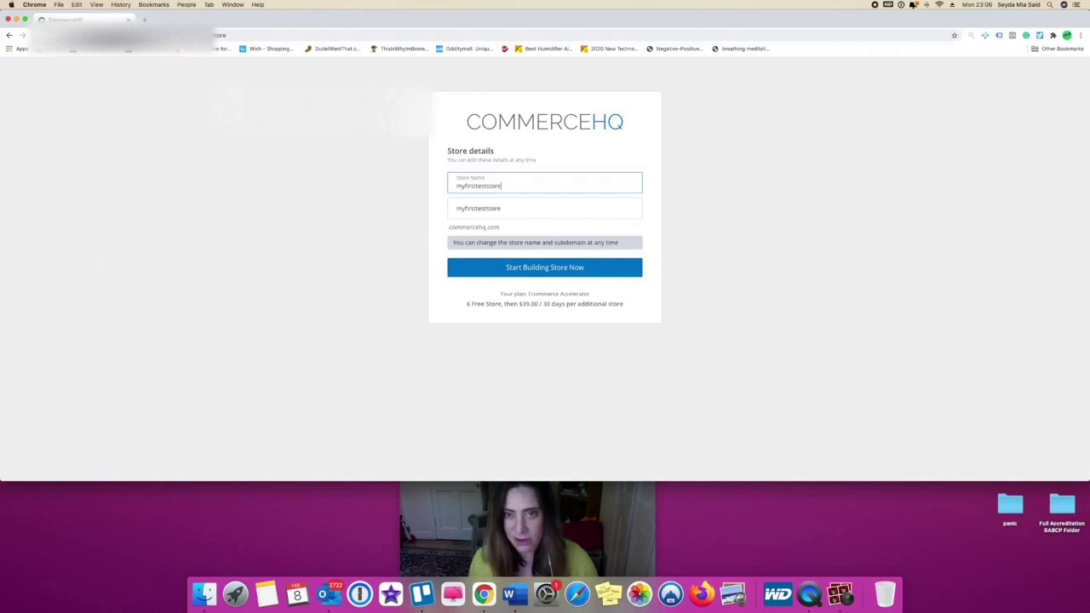
# Step: Shorten the store name and subdomain to myfirststore and try to start building the store
pyautogui.press('super+a')
pyautogui.press('BackSpace')
pyautogui.press('BackSpace')
pyautogui.press('BackSpace')
pyautogui.press('BackSpace')
pyautogui.press('BackSpace')
pyautogui.press('BackSpace')
pyautogui.press('BackSpace')
pyautogui.press('BackSpace')
pyautogui.press('BackSpace')
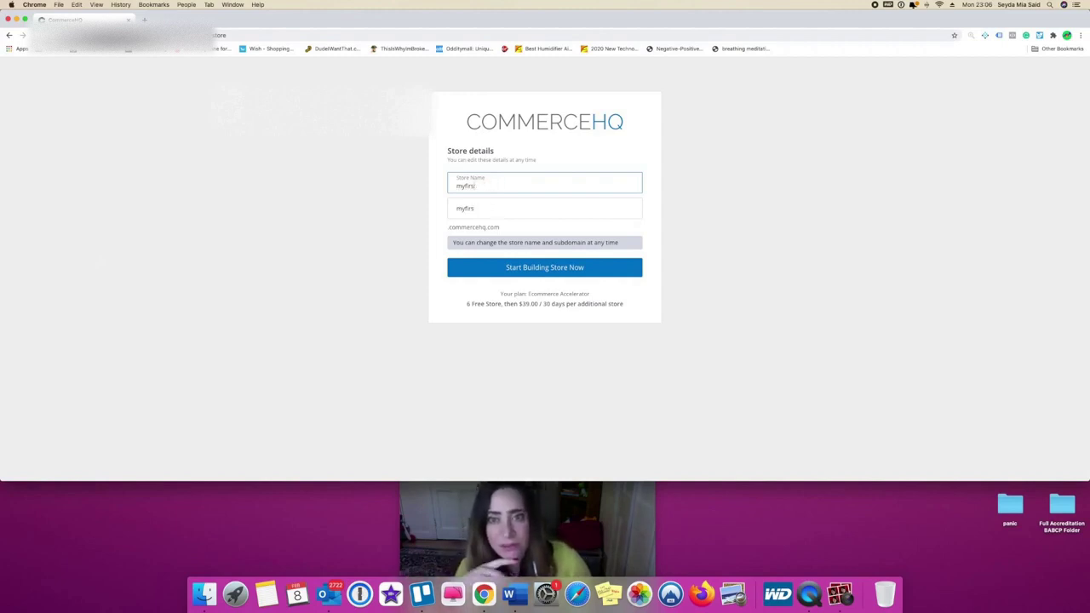
pyautogui.write('ts')
pyautogui.press('super+a')
pyautogui.write('tore')
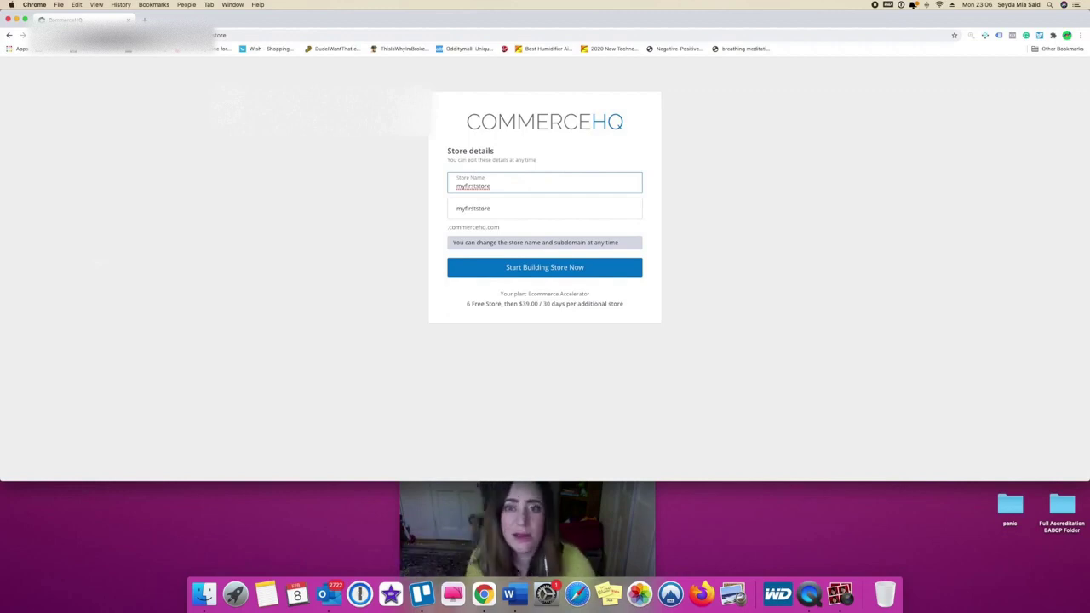
pyautogui.click(530, 209)
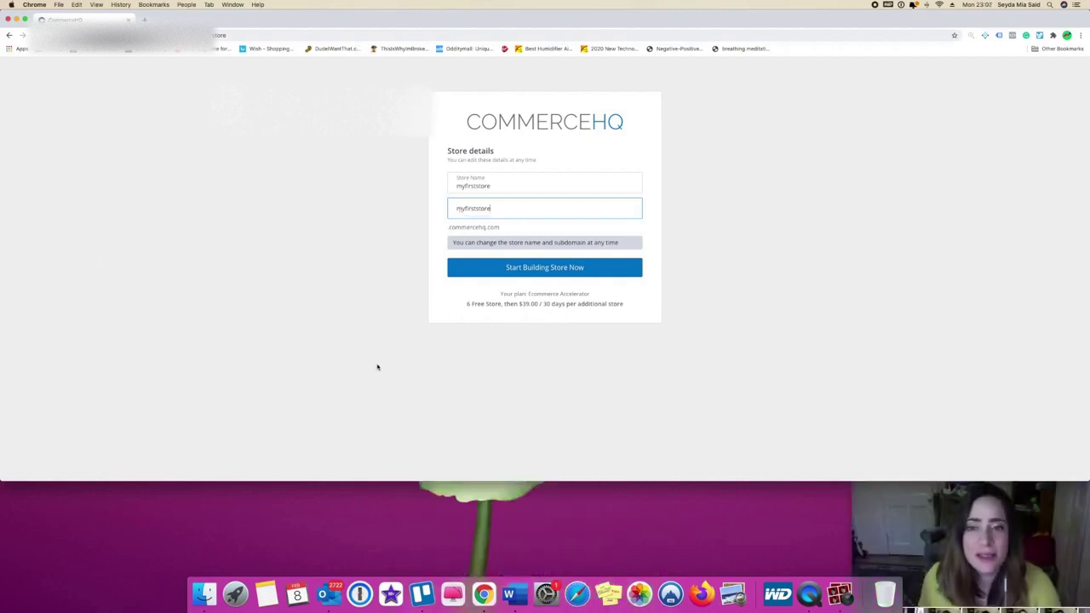
pyautogui.click(538, 269)
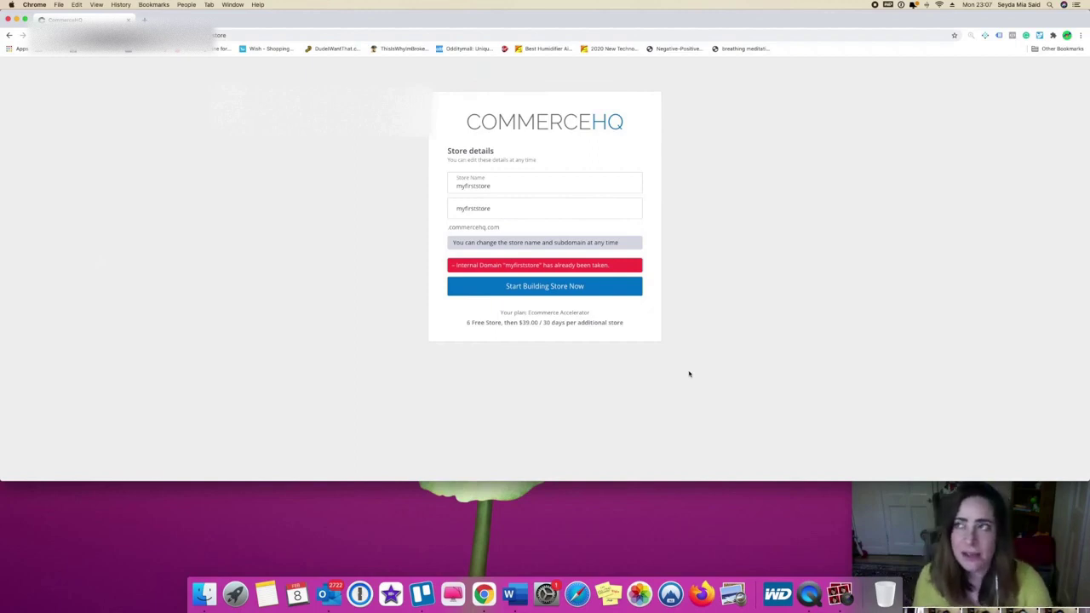
# Step: Replace the store name and subdomain with youtubeteststore and start building the store
pyautogui.moveTo(511, 193); pyautogui.dragTo(284, 184)
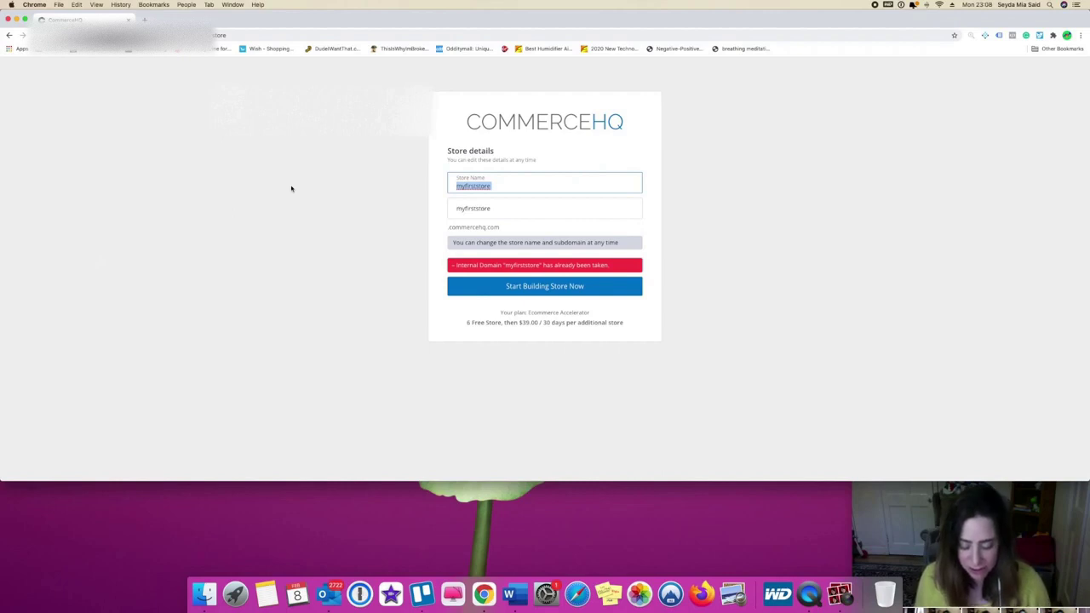
pyautogui.write('yourst')
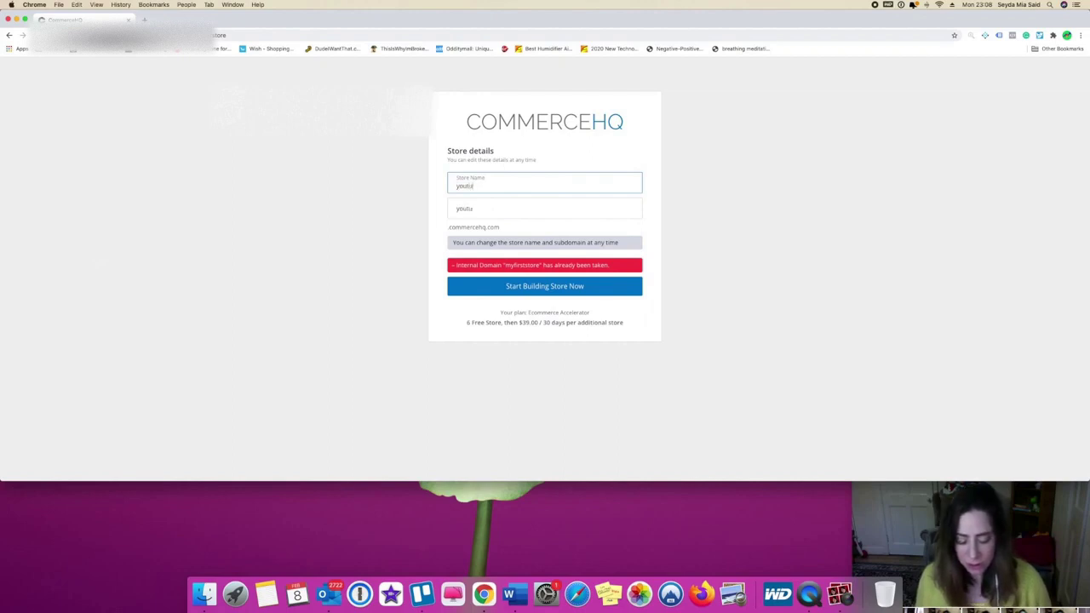
pyautogui.write('beteststore')
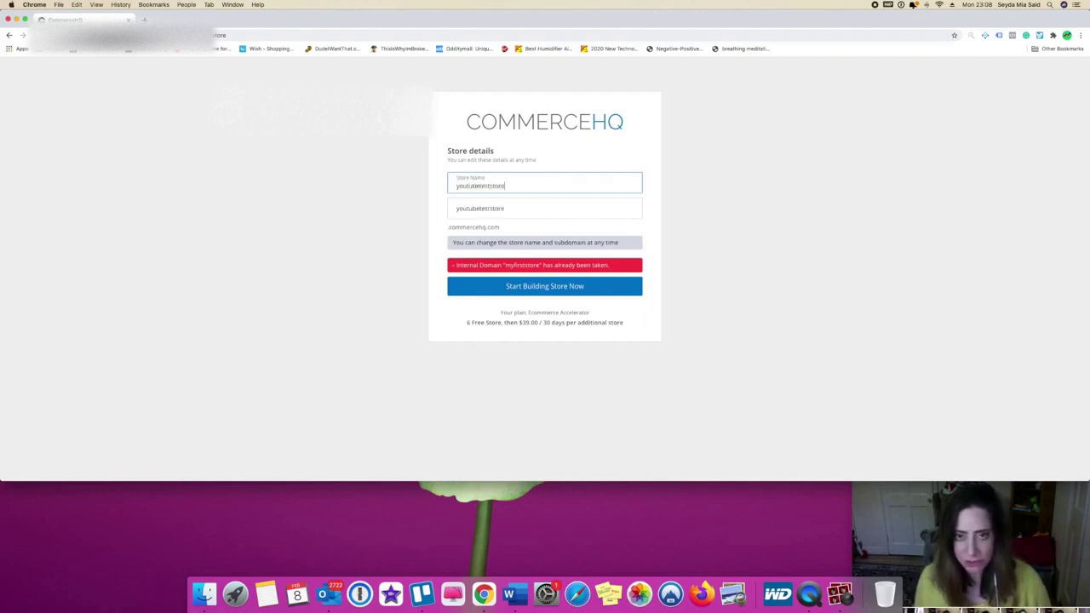
pyautogui.click(543, 289)
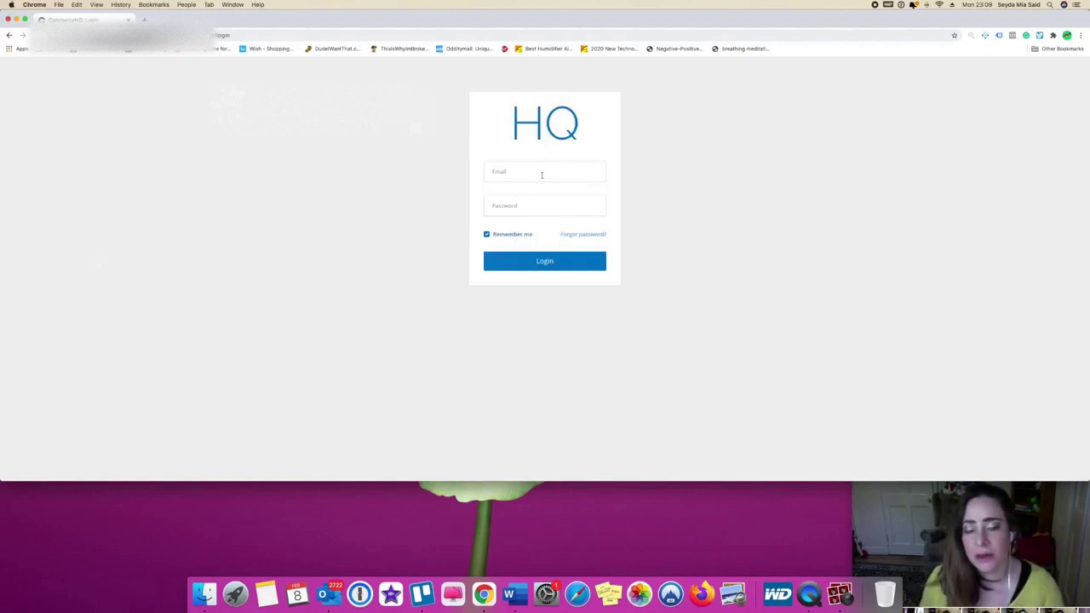
# Step: Log in to the new store's admin with the saved account e-mail and password
pyautogui.click(541, 175)
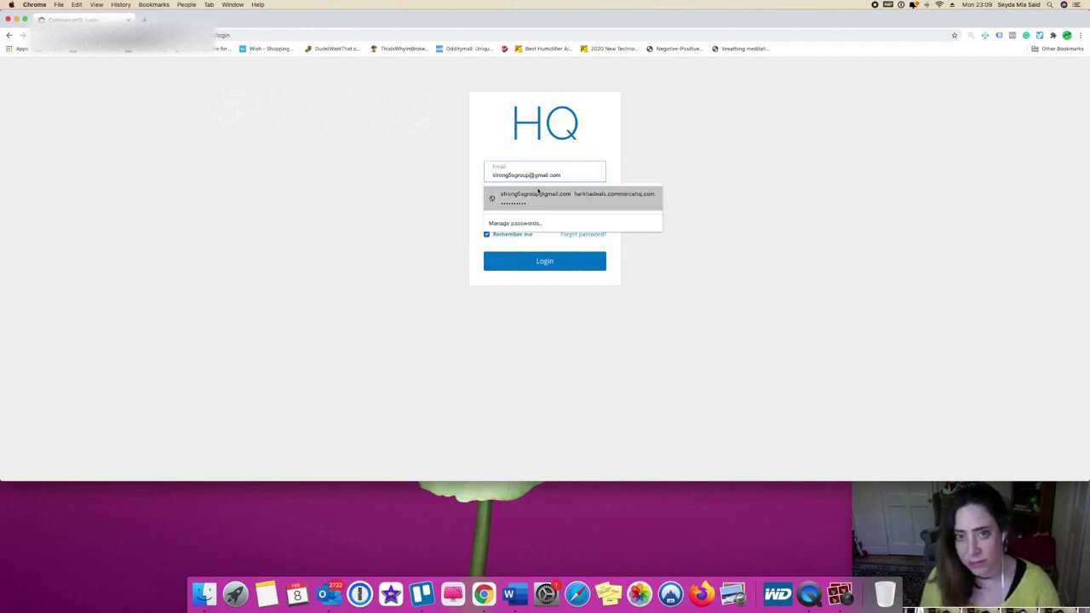
pyautogui.click(540, 190)
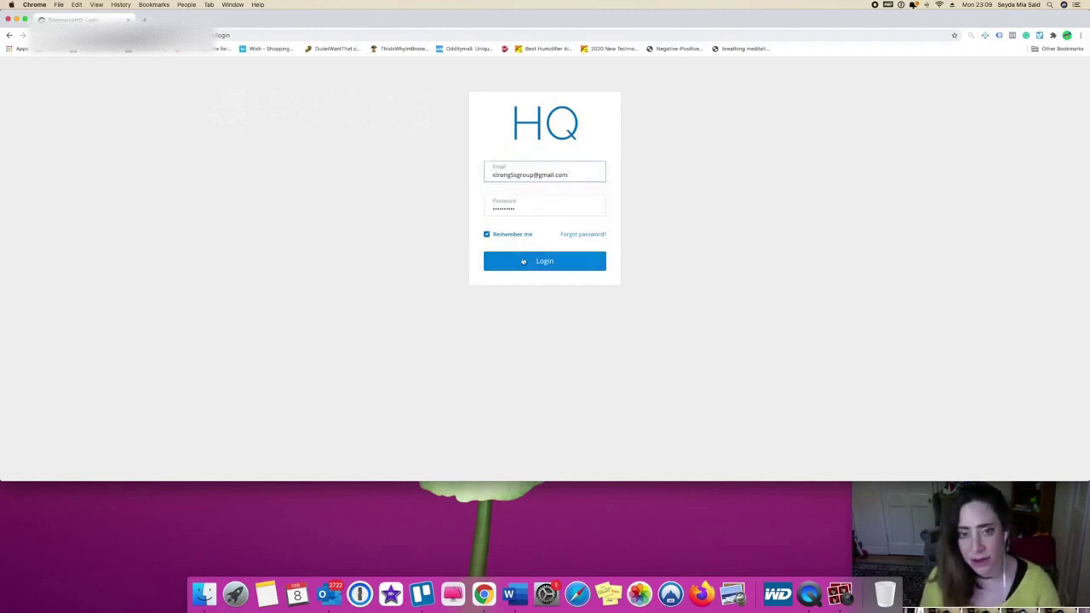
pyautogui.click(523, 261)
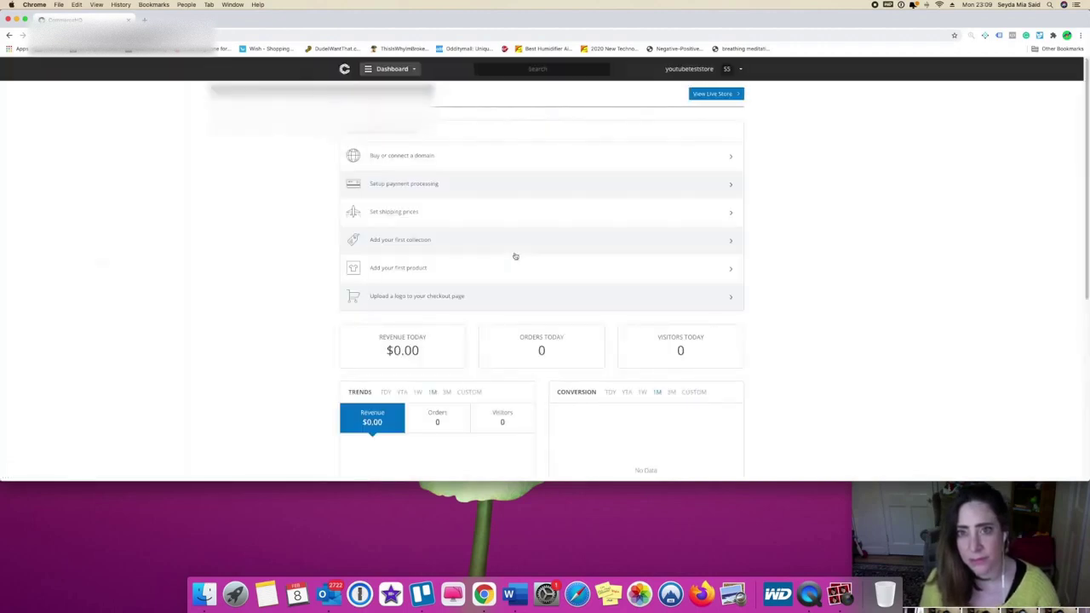
# Step: Examine the new store's dashboard: the setup checklist, daily figures, trends, conversion and latest orders
pyautogui.scroll(-1, 943, 421)
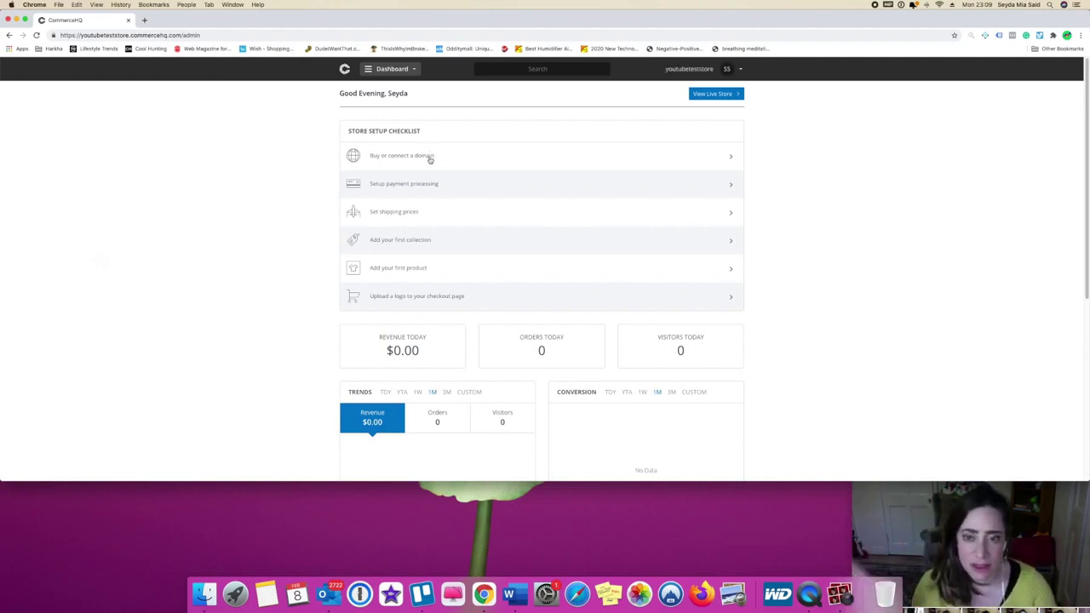
pyautogui.scroll(-3, 428, 158)
pyautogui.scroll(-2, 426, 199)
pyautogui.scroll(4, 428, 199)
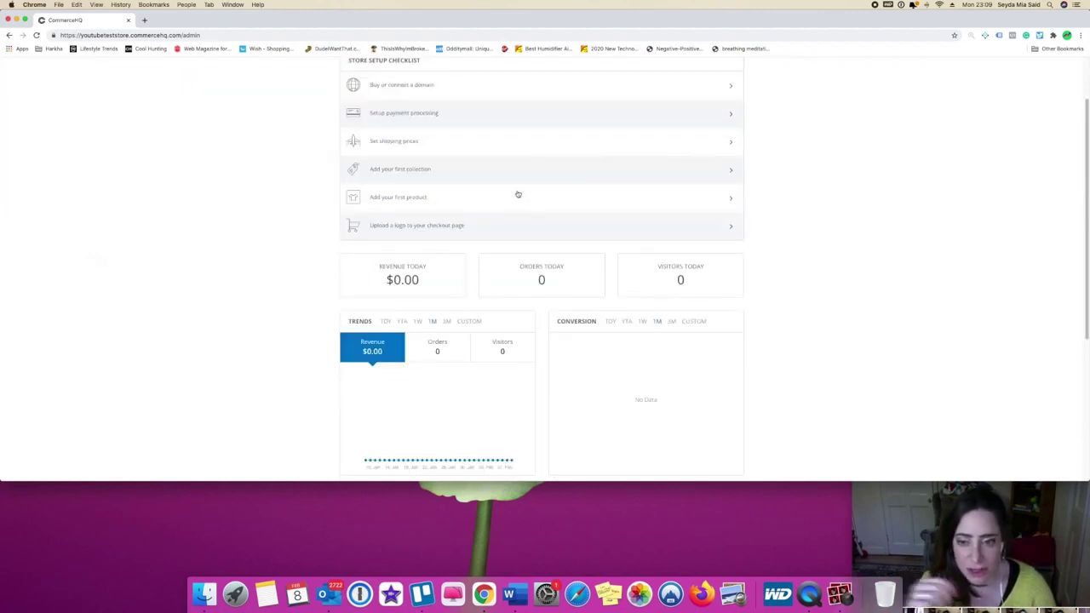
pyautogui.scroll(-5, 517, 194)
pyautogui.scroll(7, 516, 194)
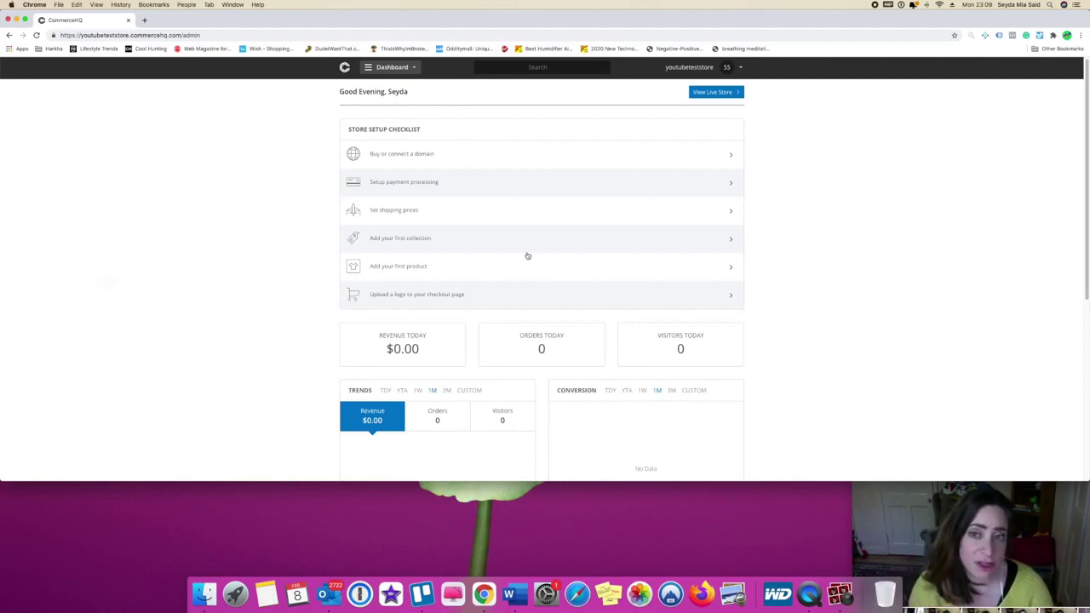
pyautogui.scroll(-2, 448, 330)
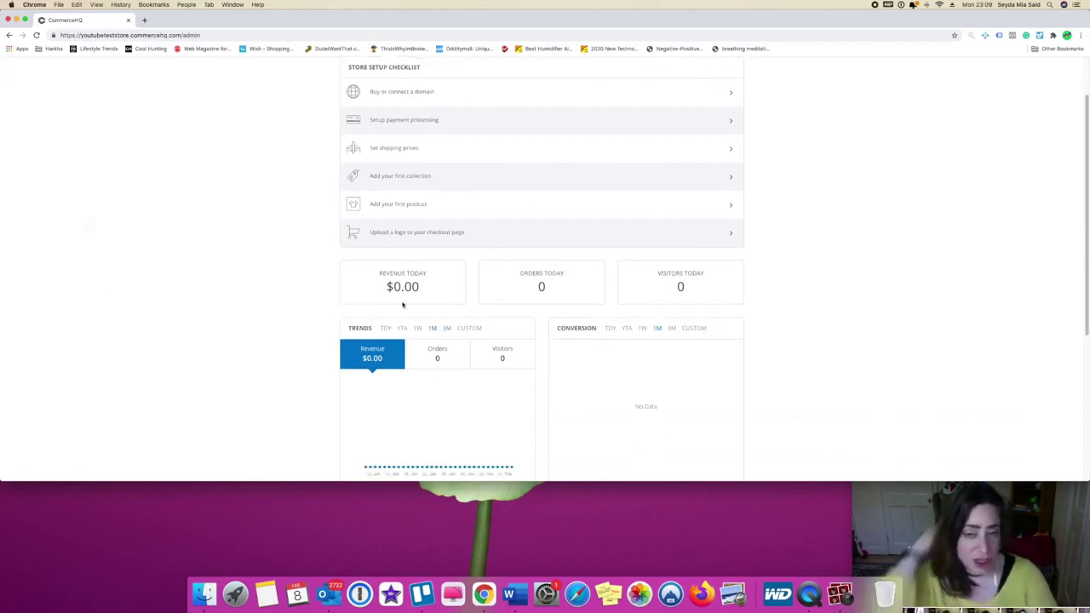
pyautogui.scroll(-1, 422, 366)
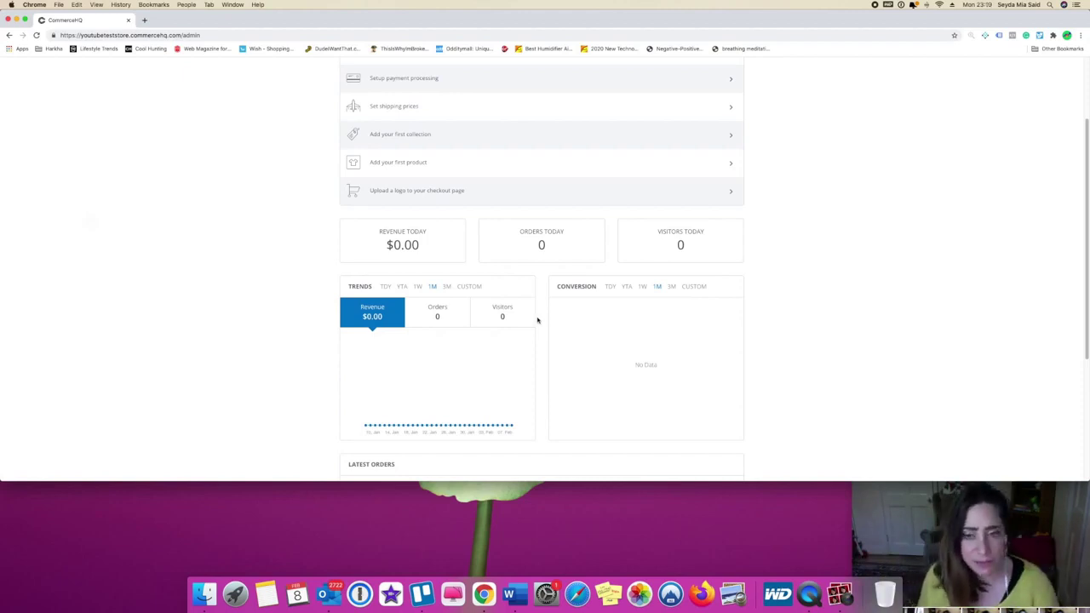
pyautogui.scroll(-3, 446, 247)
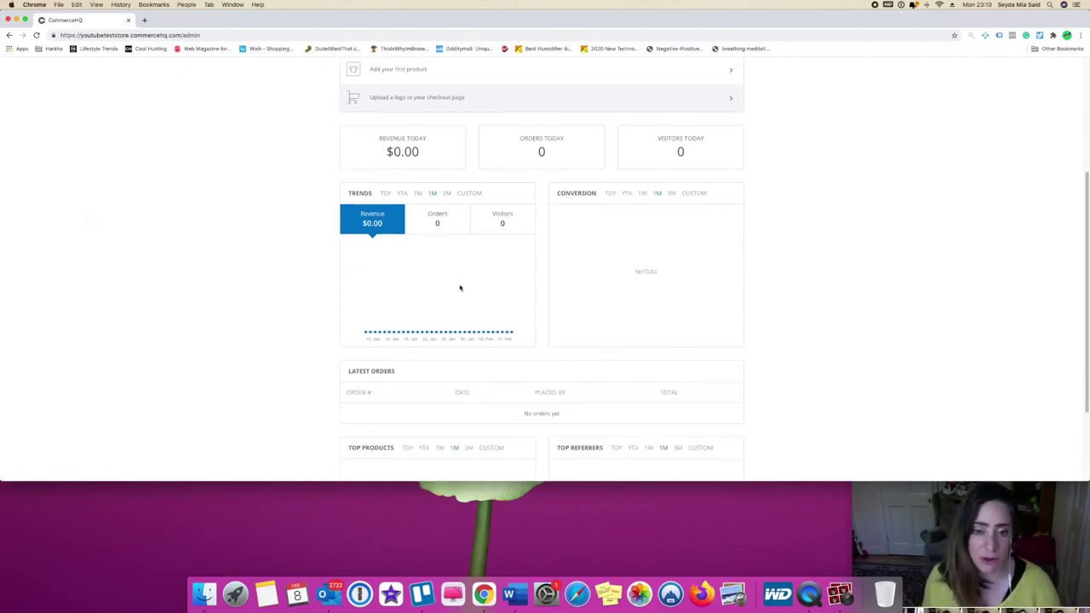
pyautogui.scroll(-1, 454, 417)
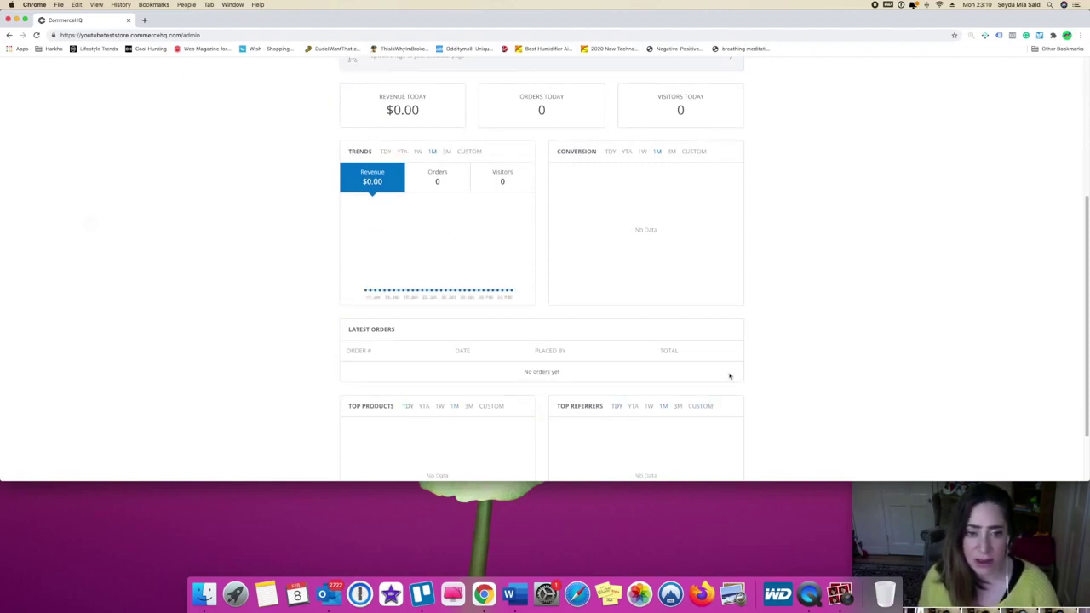
# Step: Check the custom period option for Top Referrers and look over the dashboard's checklist and statistics again
pyautogui.click(703, 407)
pyautogui.click(872, 377)
pyautogui.scroll(-2, 842, 383)
pyautogui.scroll(6, 842, 383)
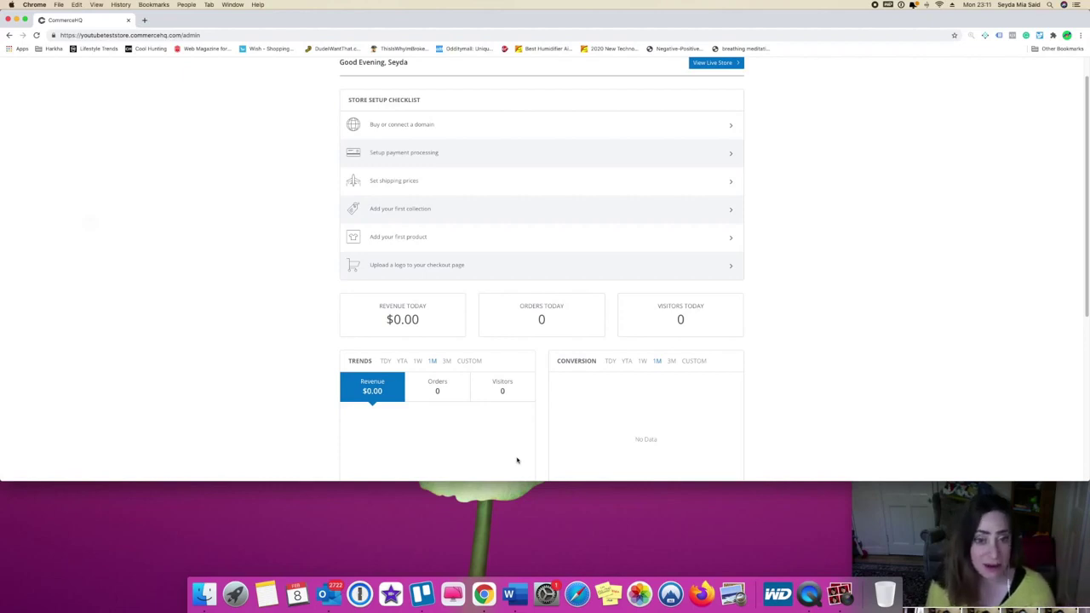
pyautogui.scroll(1, 596, 425)
pyautogui.scroll(-3, 647, 401)
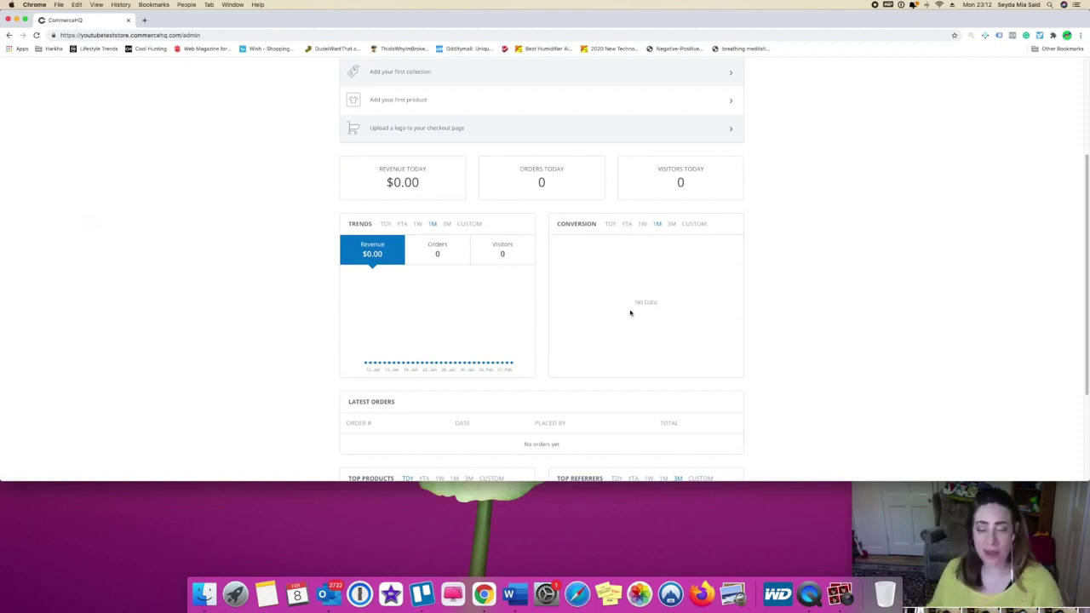
# Step: View the domain connection page and the payment processing page from the store setup checklist, returning to the dashboard after each
pyautogui.scroll(5, 515, 100)
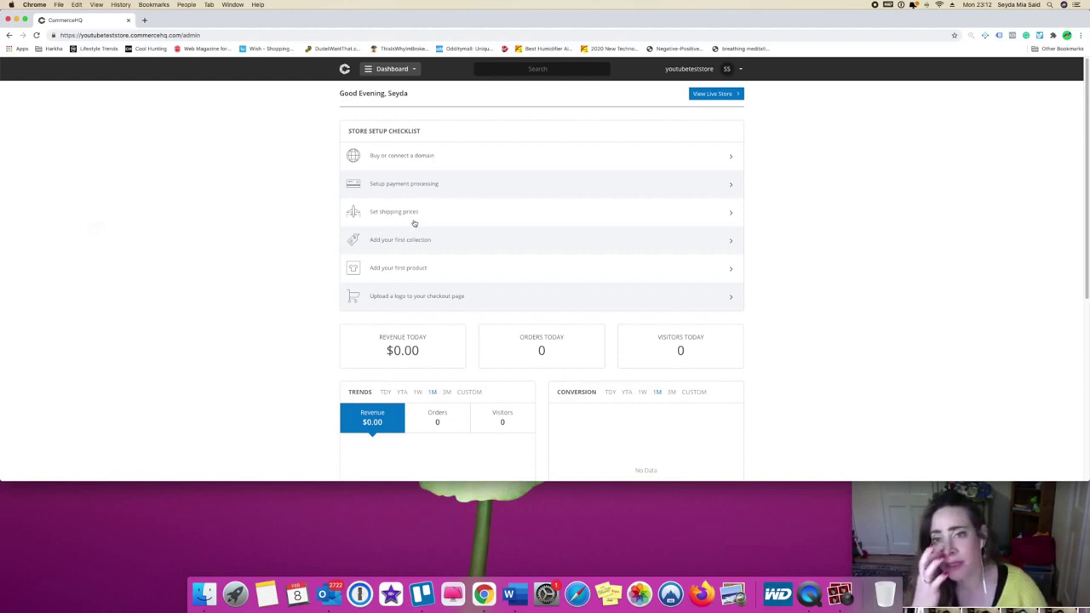
pyautogui.click(527, 156)
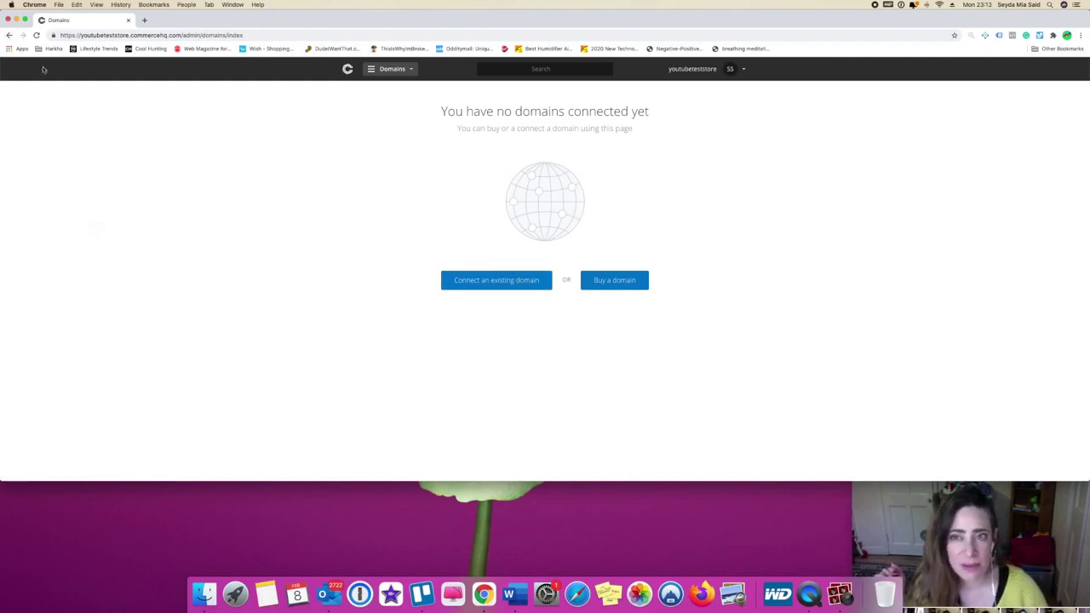
pyautogui.click(10, 35)
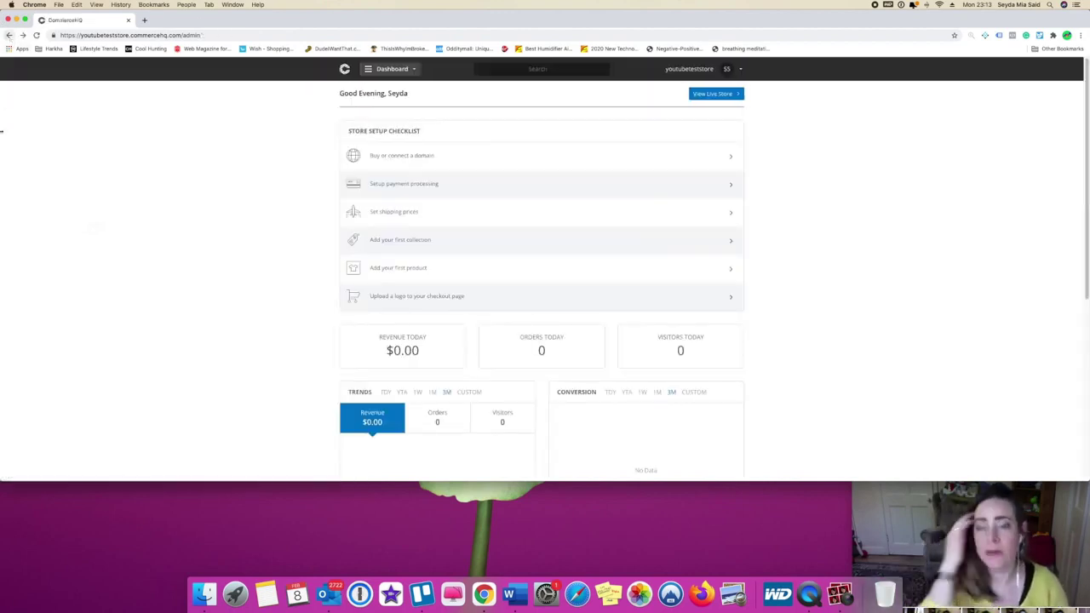
pyautogui.click(419, 183)
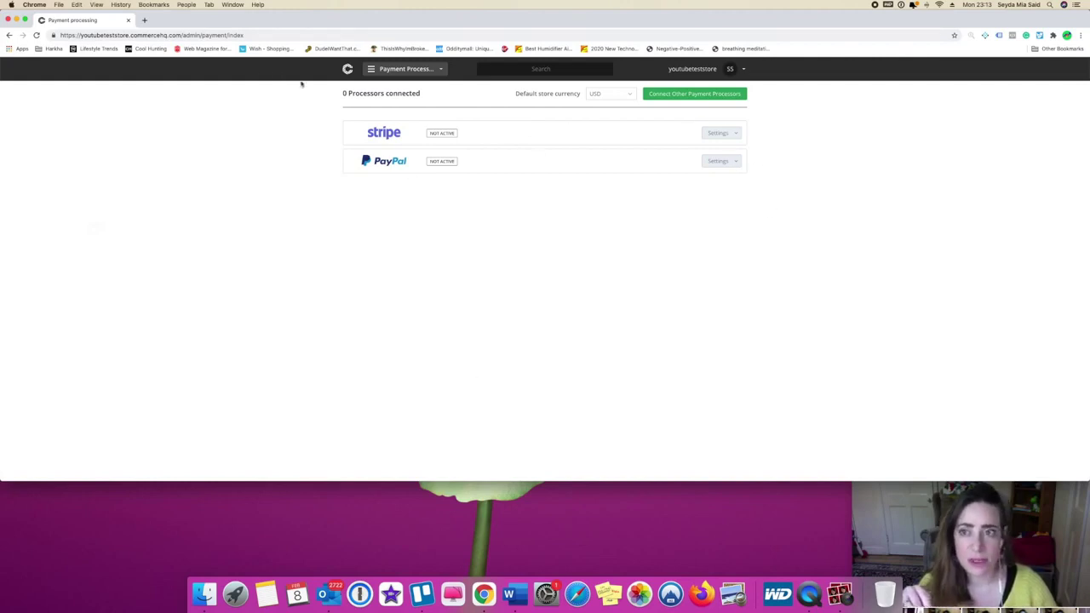
pyautogui.click(9, 35)
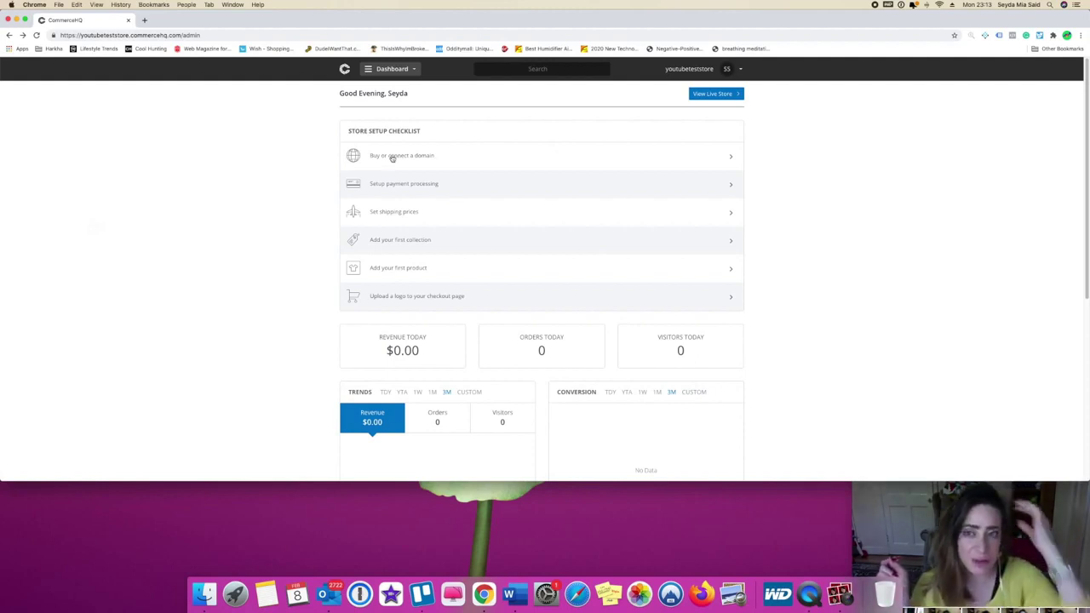
# Step: Start the store's first shipping zone from the checklist, naming it USA with a shipping rate of $3.99
pyautogui.click(404, 218)
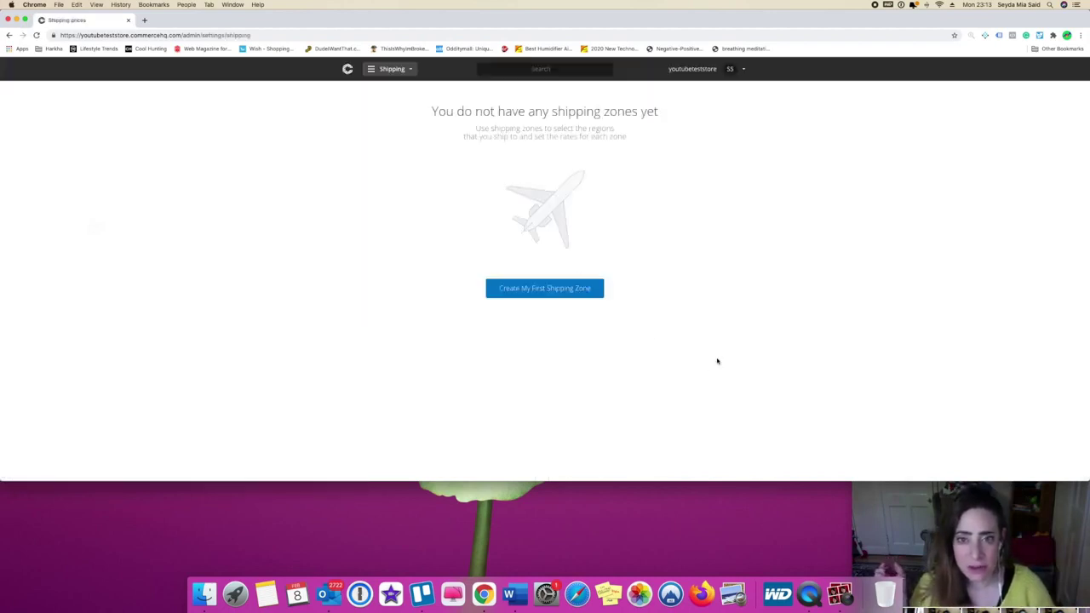
pyautogui.click(548, 295)
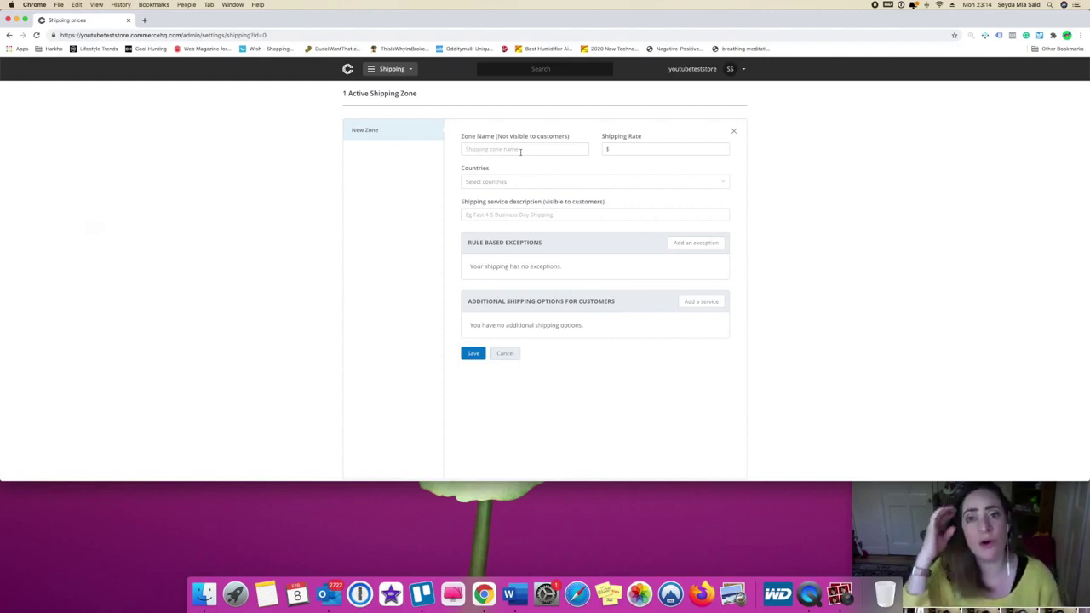
pyautogui.click(515, 151)
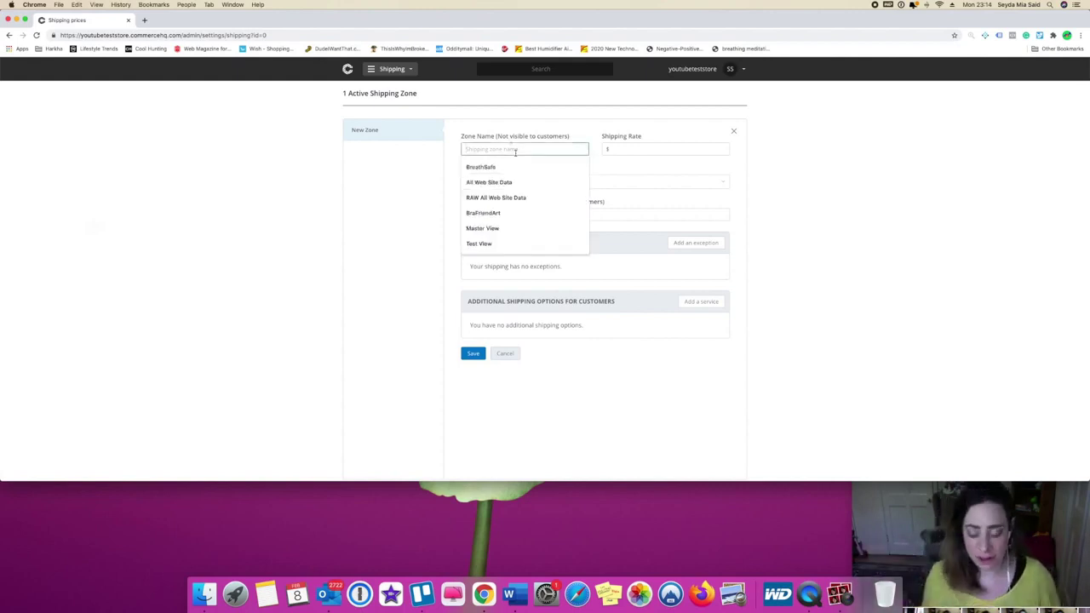
pyautogui.write('R')
pyautogui.press('BackSpace')
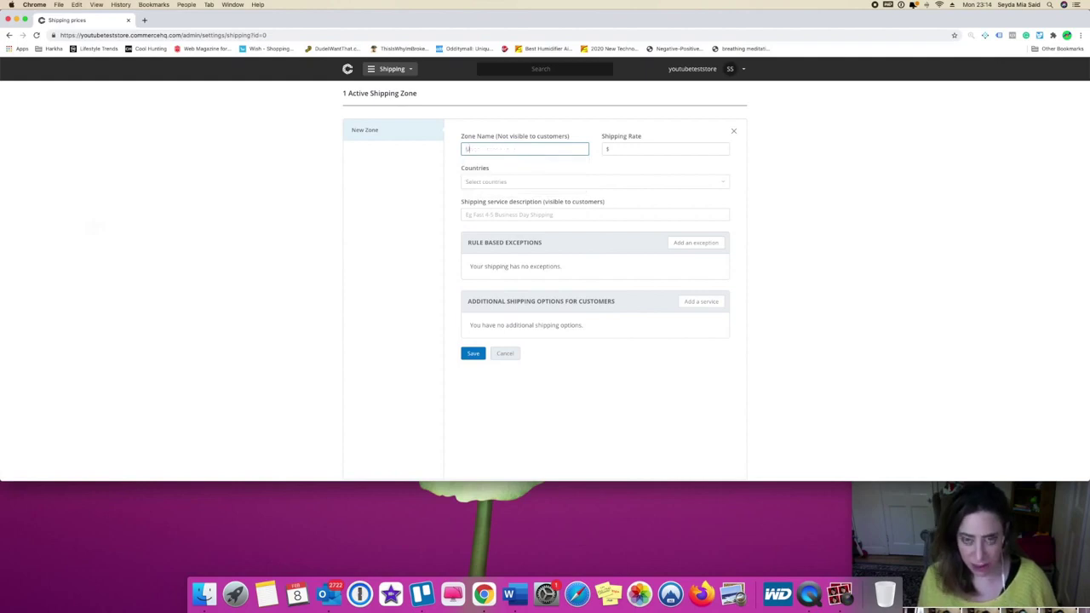
pyautogui.write('USA')
pyautogui.click(635, 150)
pyautogui.click(639, 169)
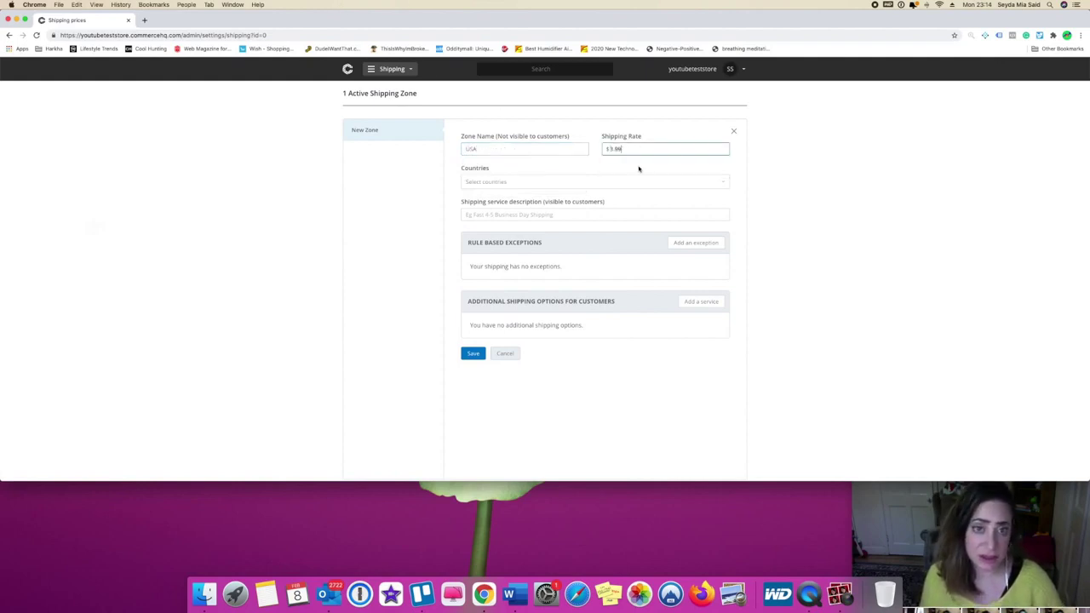
pyautogui.click(535, 183)
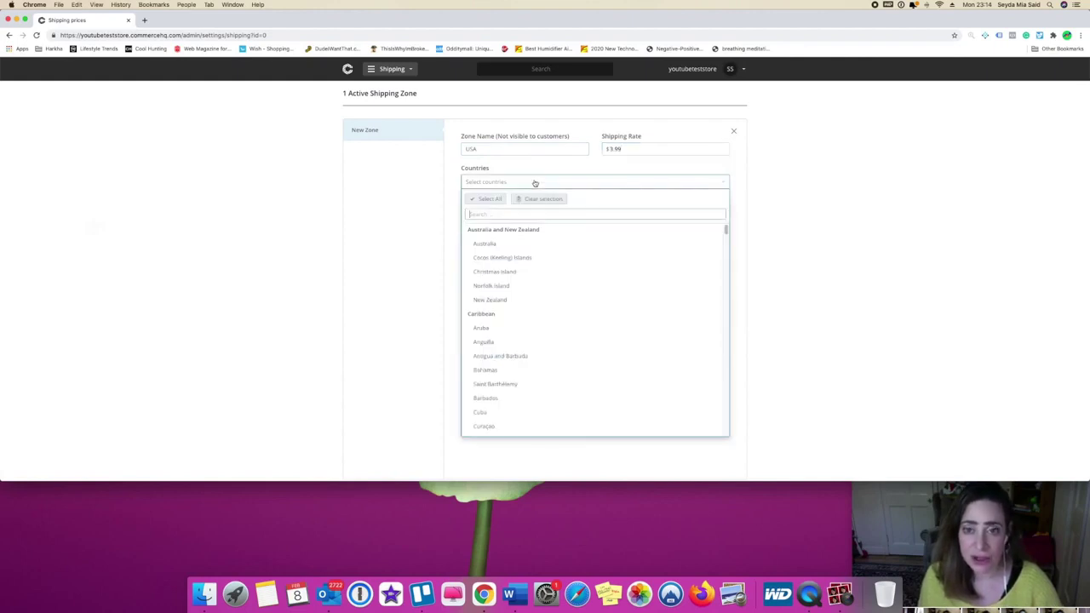
pyautogui.write('un')
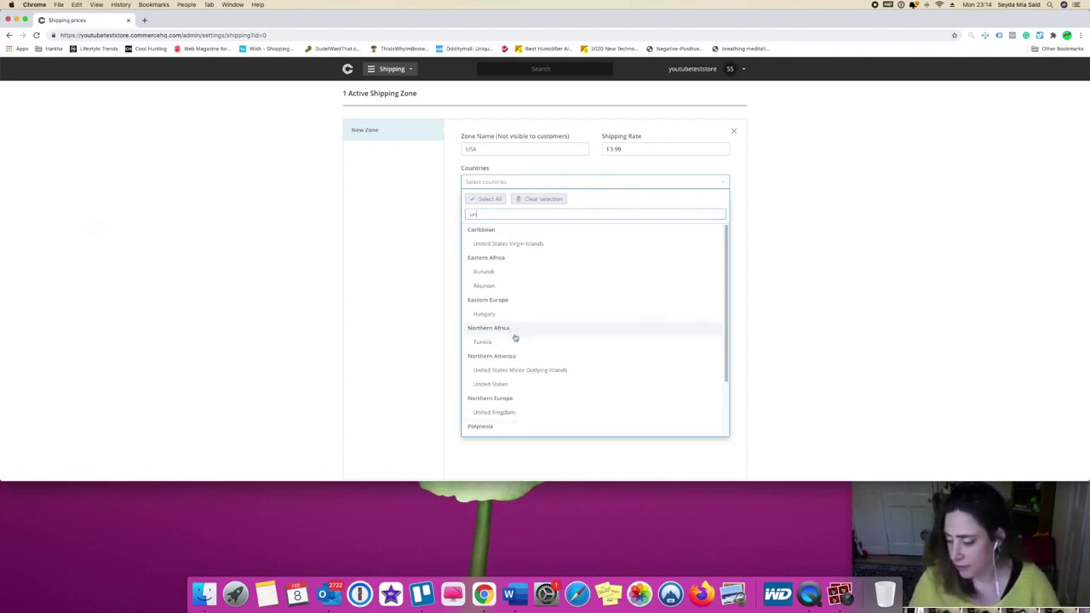
pyautogui.click(507, 385)
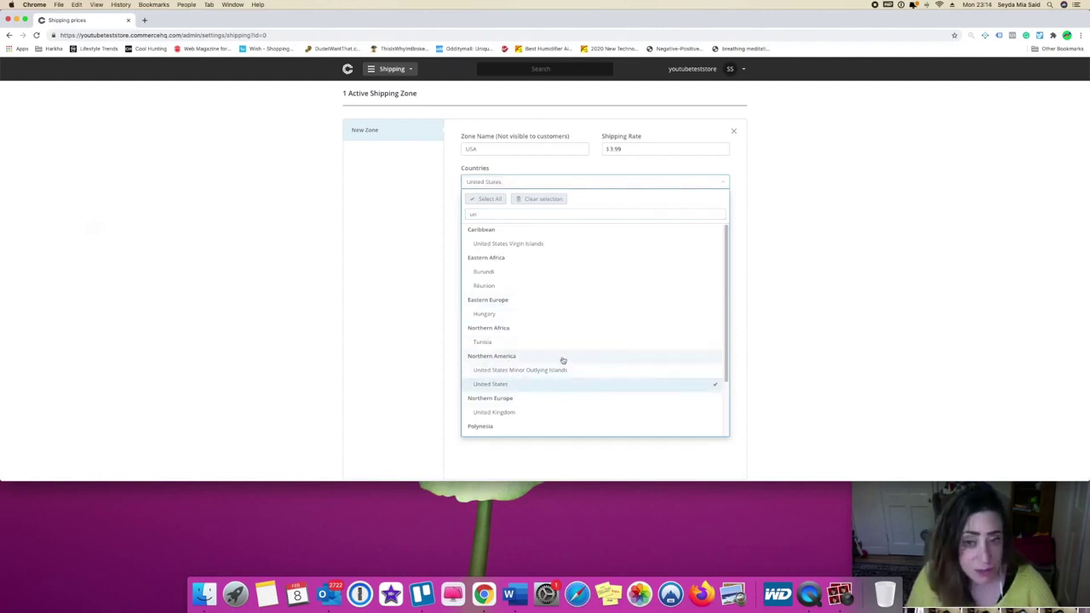
pyautogui.click(470, 388)
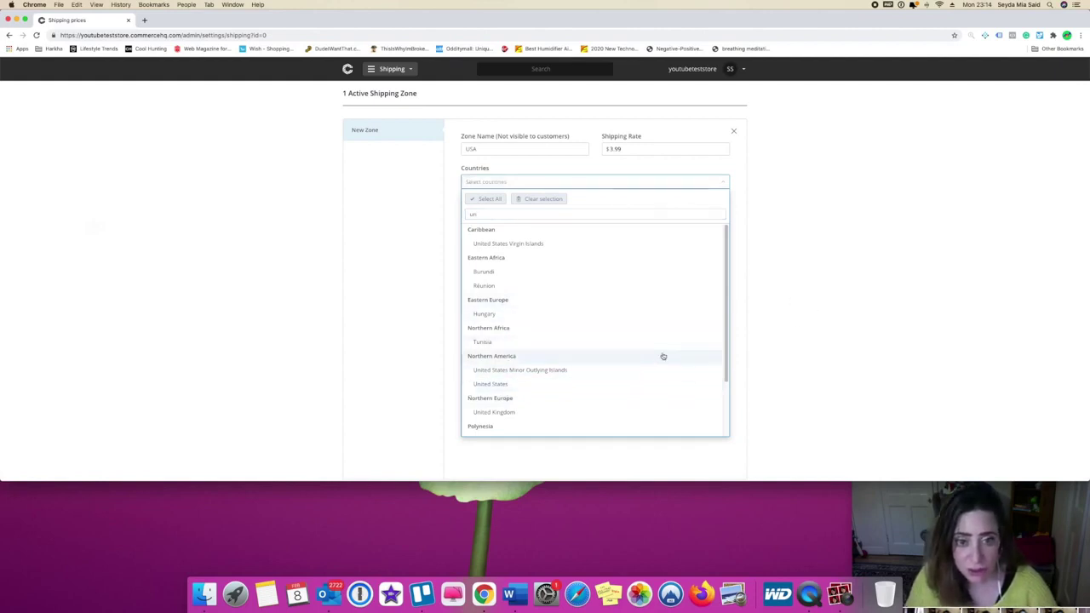
pyautogui.click(878, 329)
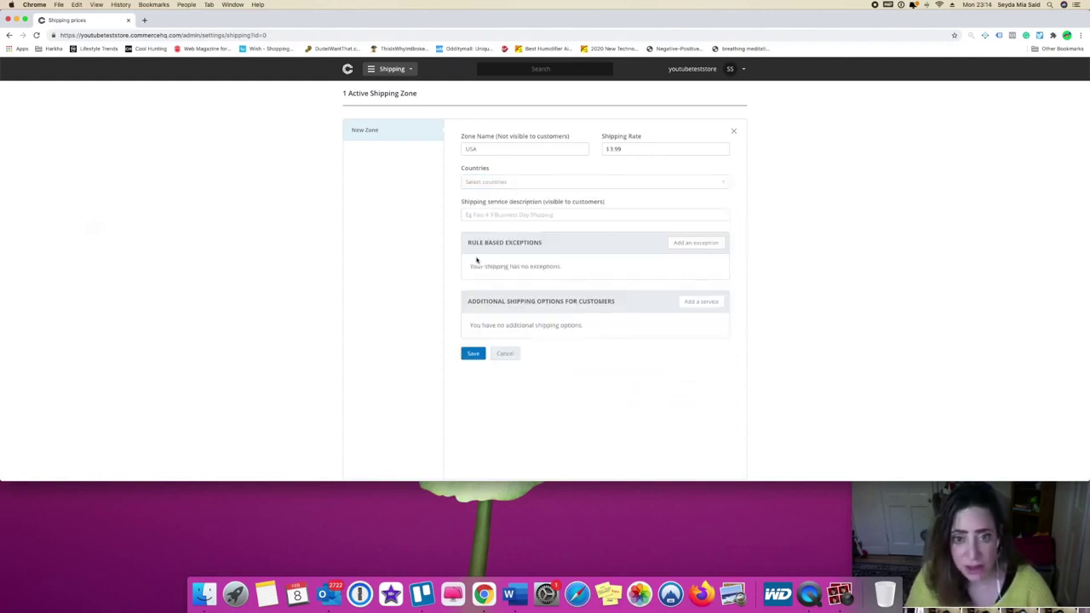
# Step: Add a rule-based exception for order totals from $50.00, with Free Shipping as its service description
pyautogui.click(693, 247)
pyautogui.click(508, 280)
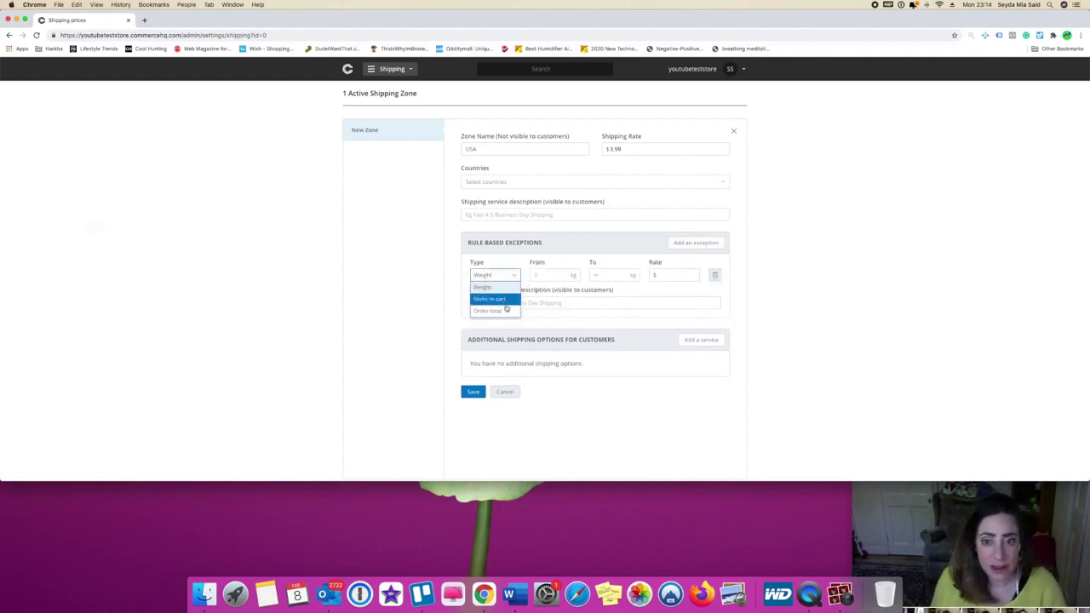
pyautogui.click(503, 311)
pyautogui.click(545, 277)
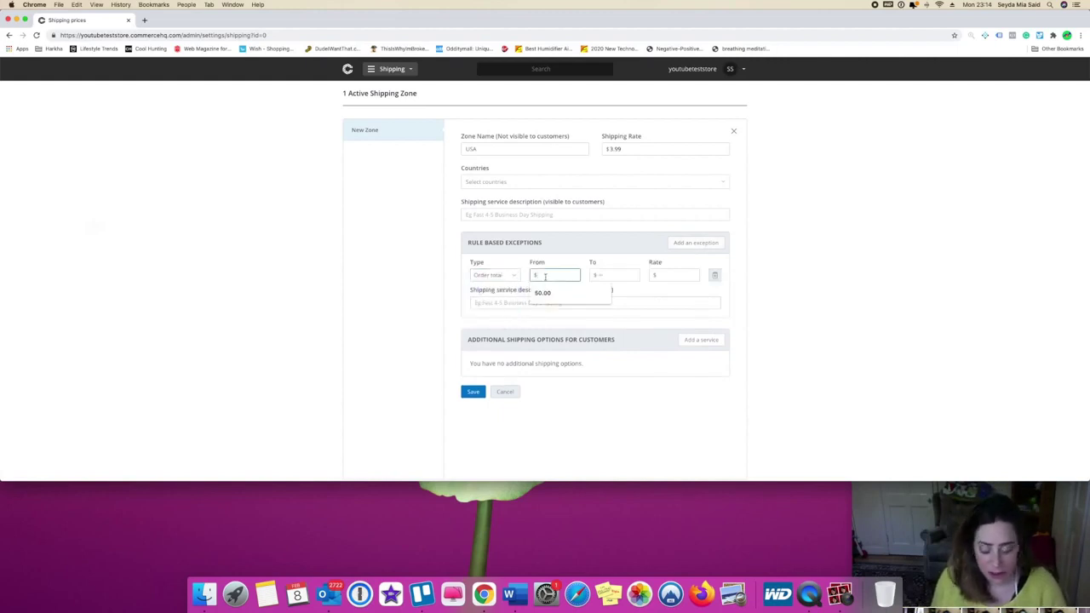
pyautogui.write('50.00')
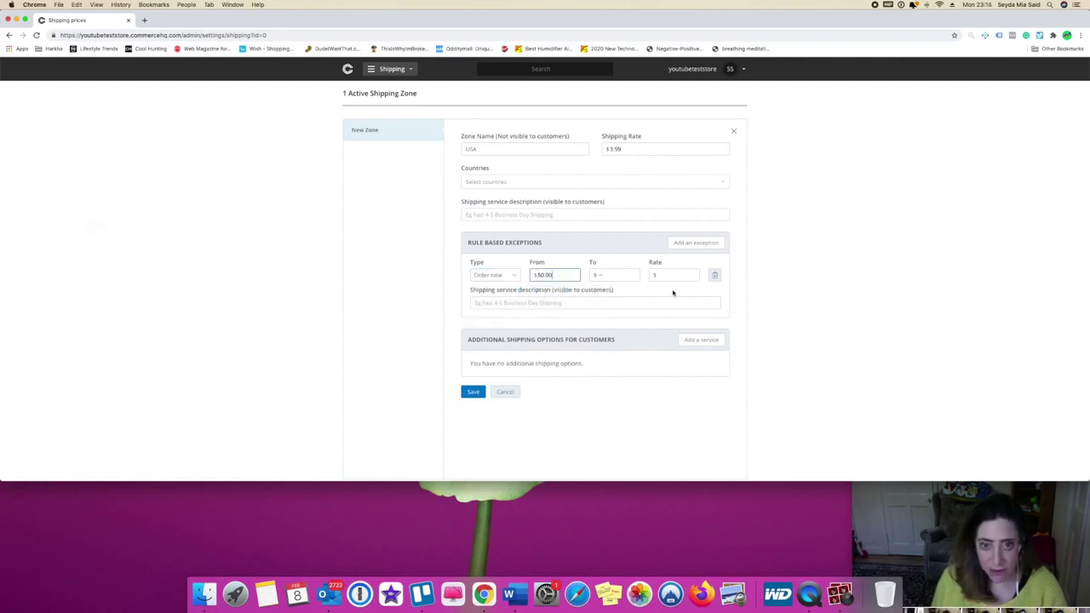
pyautogui.click(536, 305)
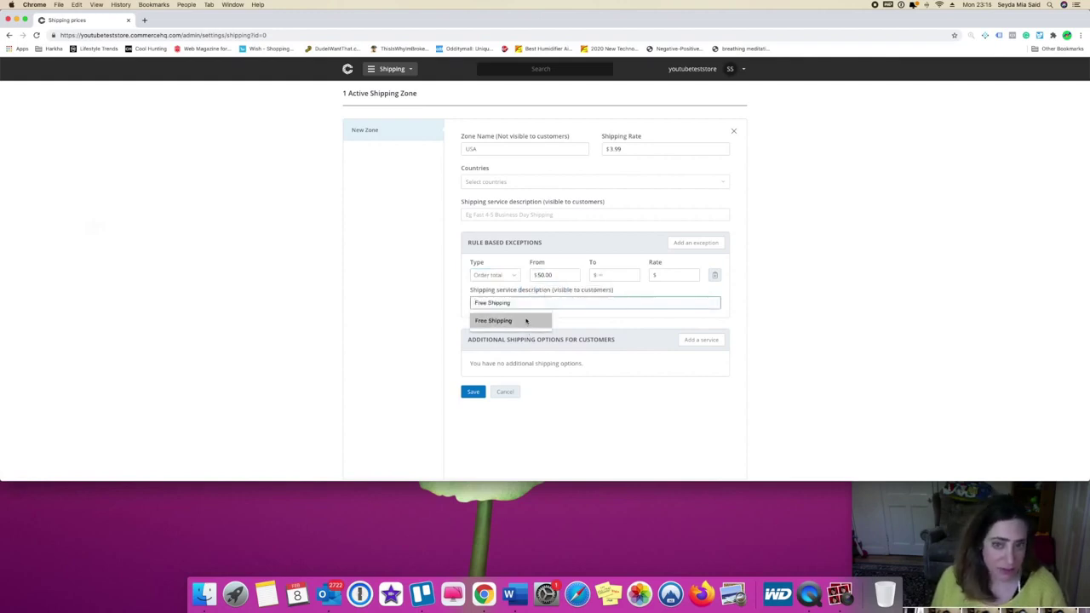
pyautogui.click(526, 321)
pyautogui.click(875, 354)
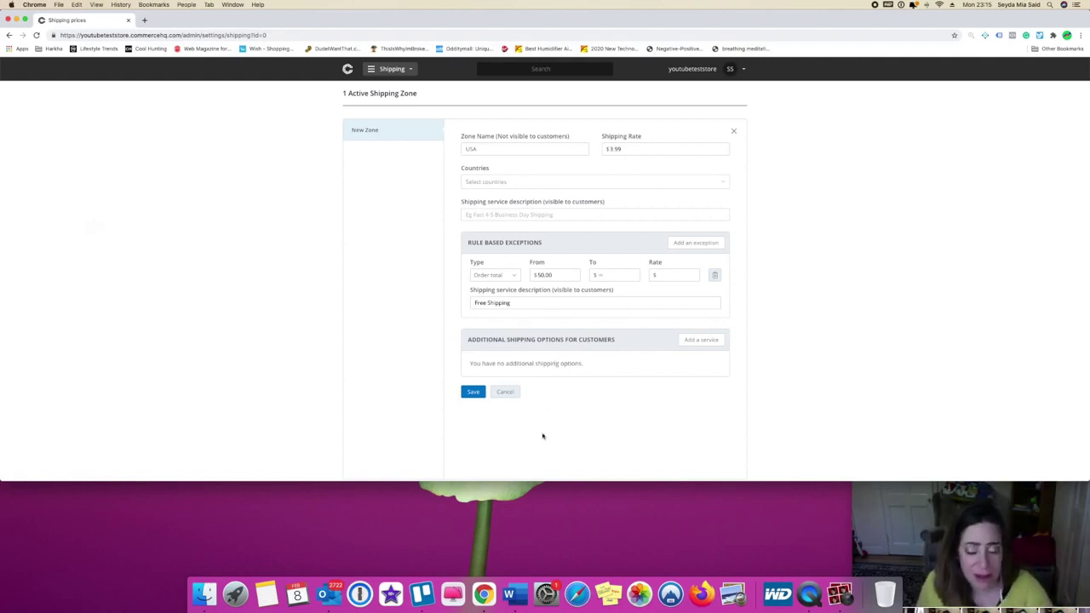
# Step: Try to save the shipping zone, including with the exception's upper order total set to $20000
pyautogui.click(482, 393)
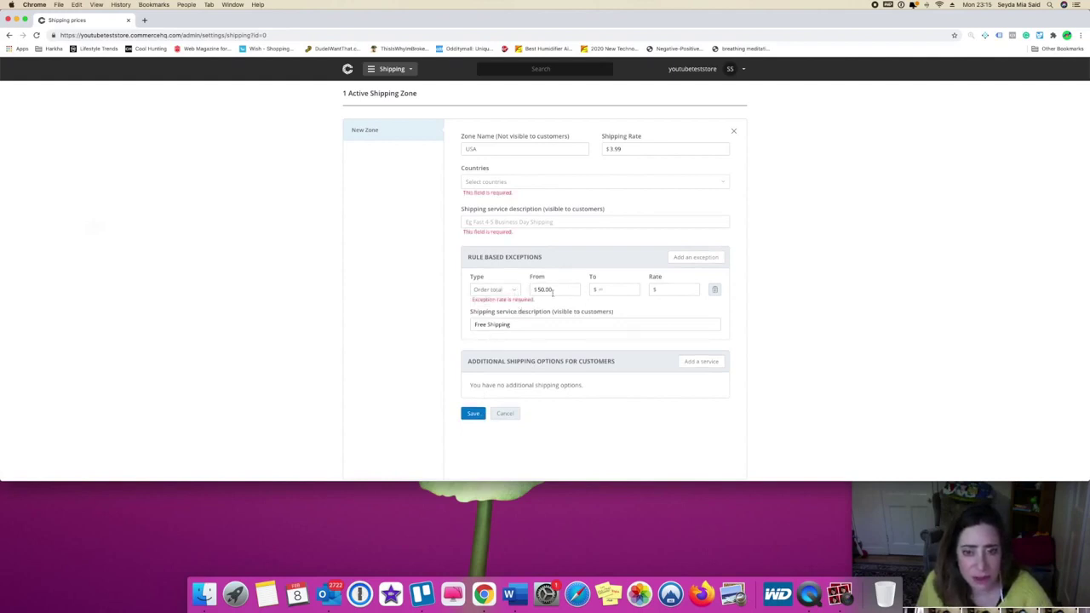
pyautogui.click(619, 290)
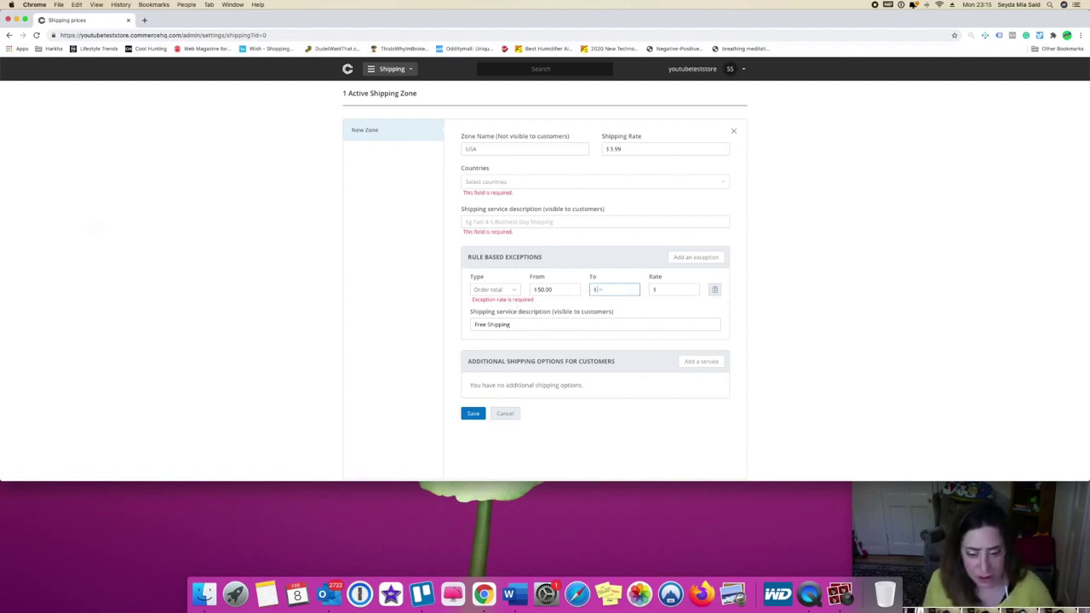
pyautogui.write('20000')
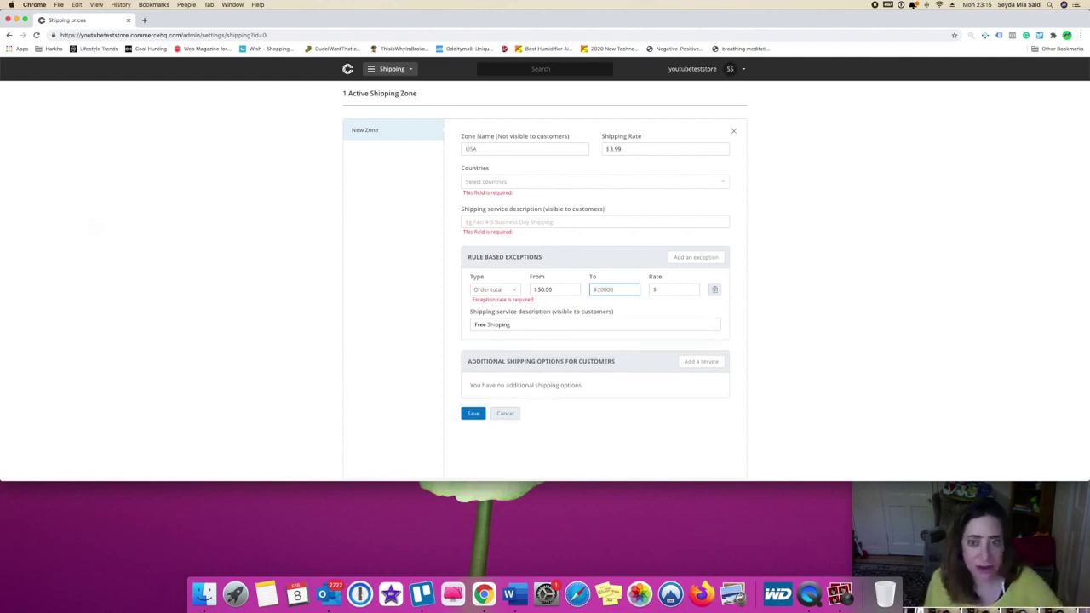
pyautogui.click(480, 413)
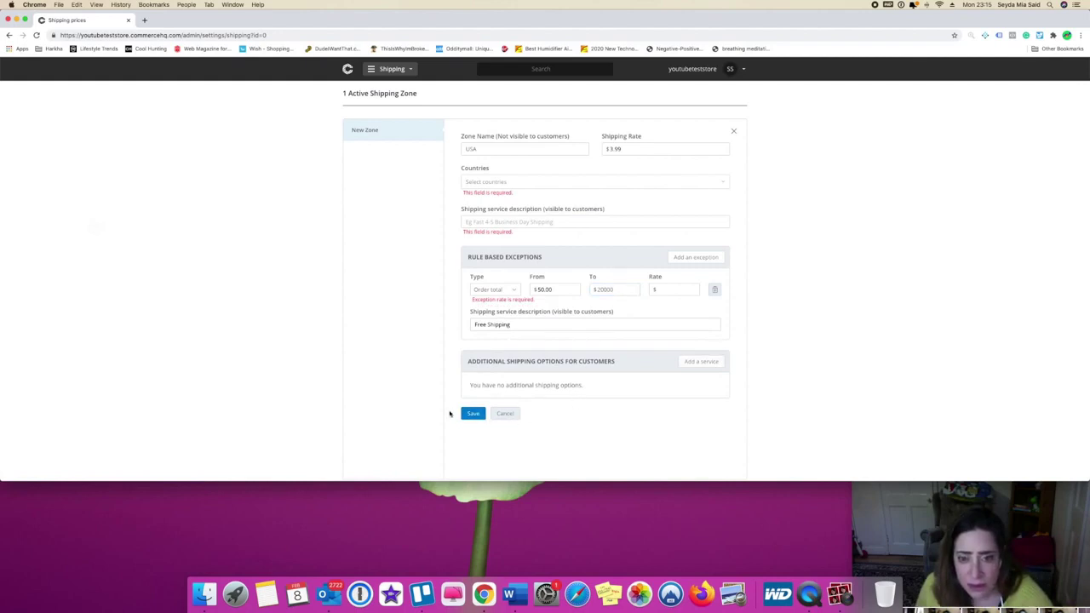
# Step: Reselect Order total as the exception type and set the zone's service description to UK -Royal Mail - 2nd Class Tracked
pyautogui.click(498, 291)
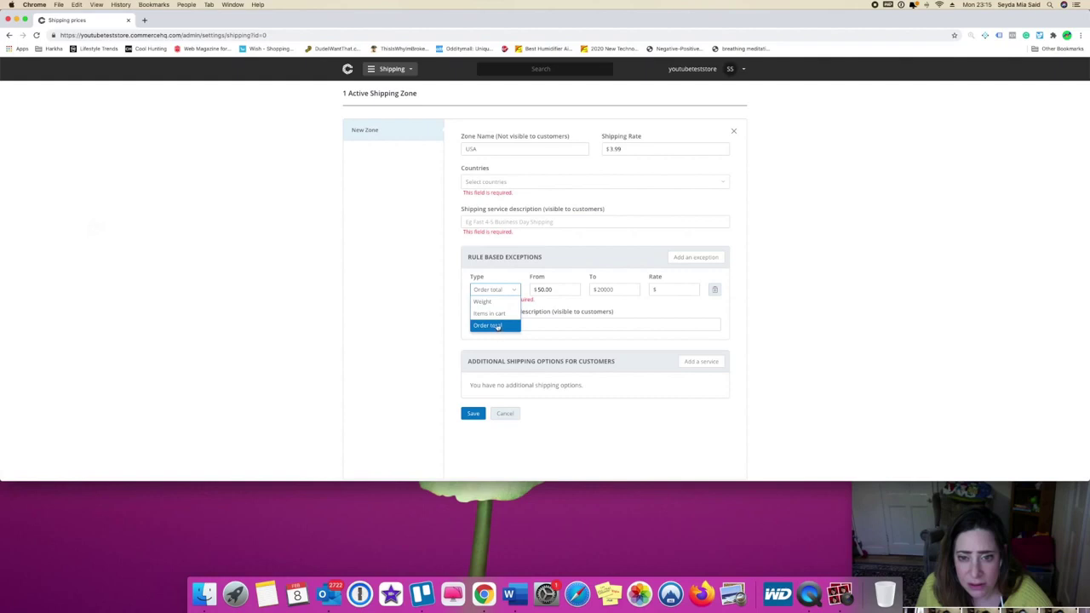
pyautogui.click(499, 326)
pyautogui.click(492, 221)
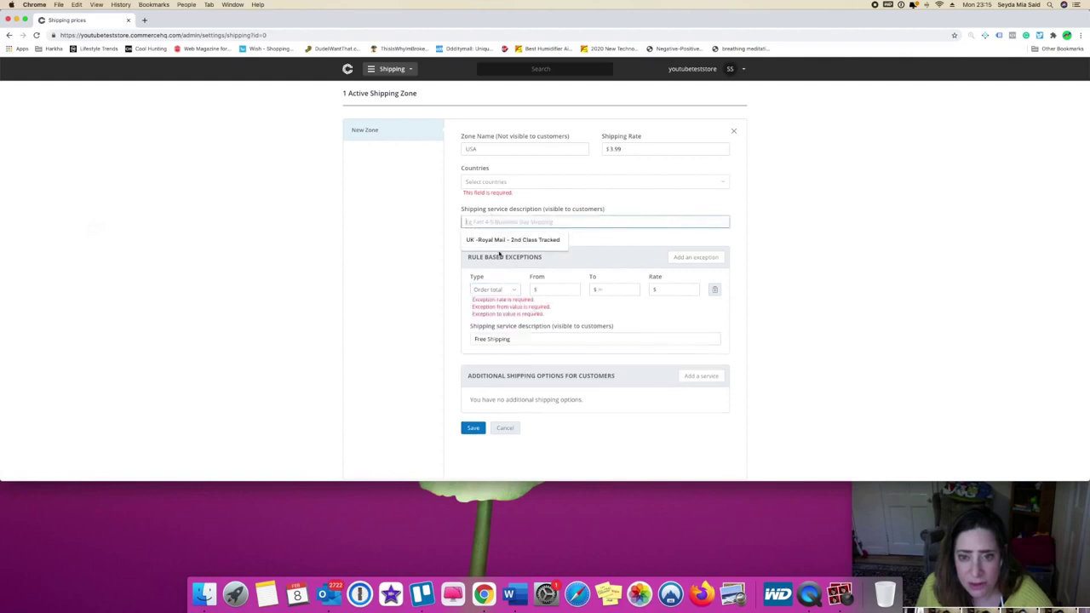
pyautogui.click(496, 241)
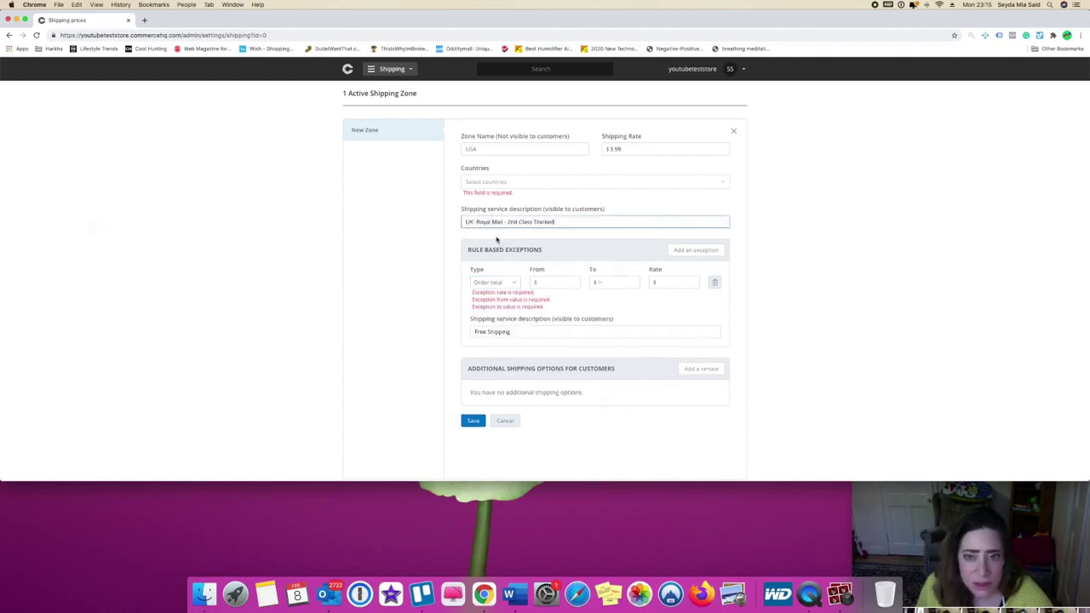
pyautogui.click(492, 184)
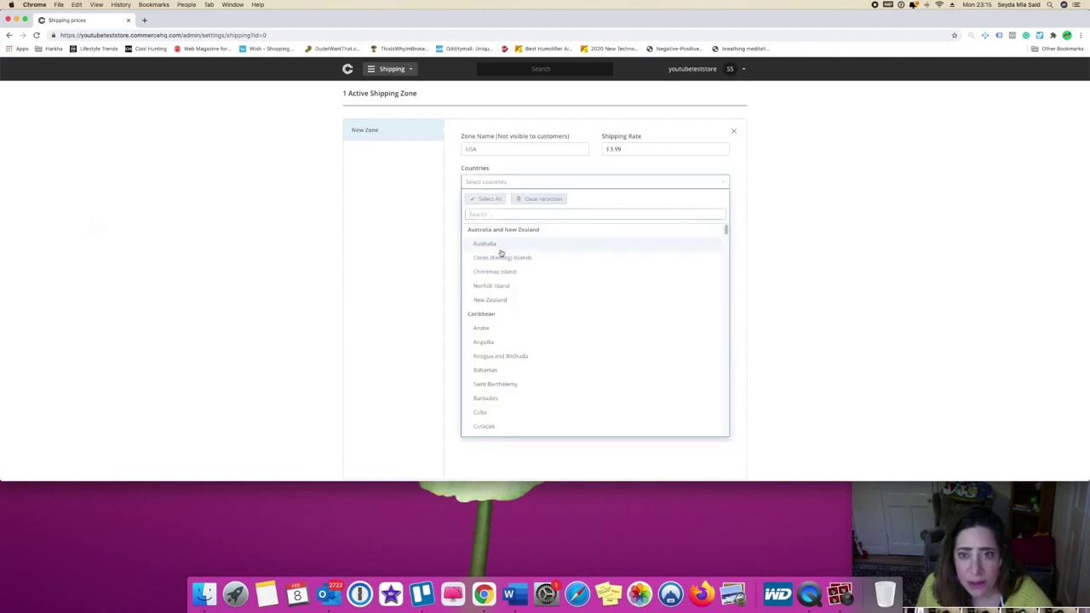
pyautogui.write('uni')
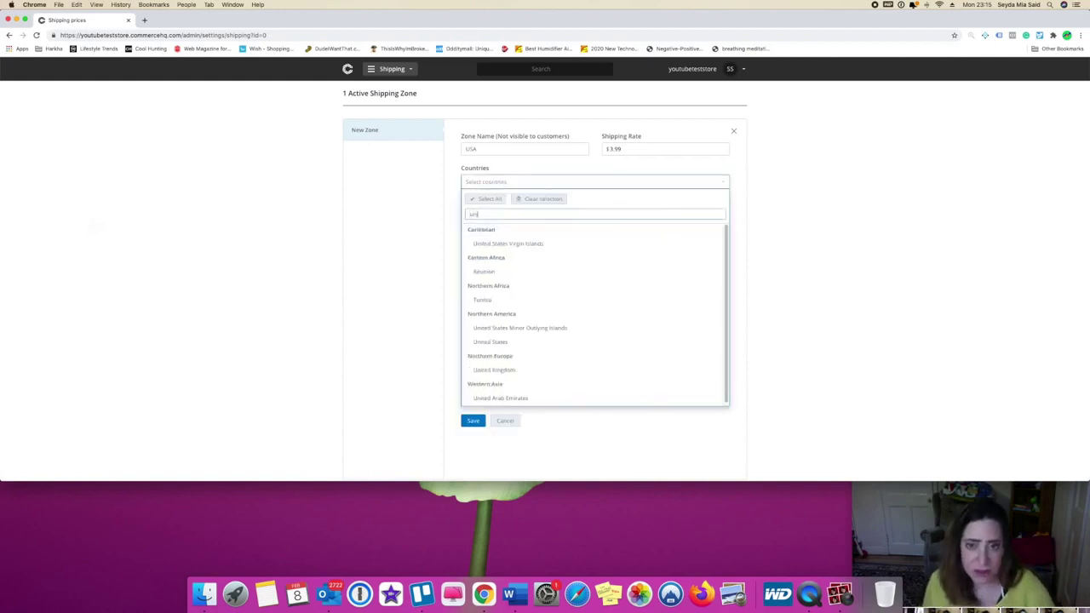
pyautogui.click(511, 341)
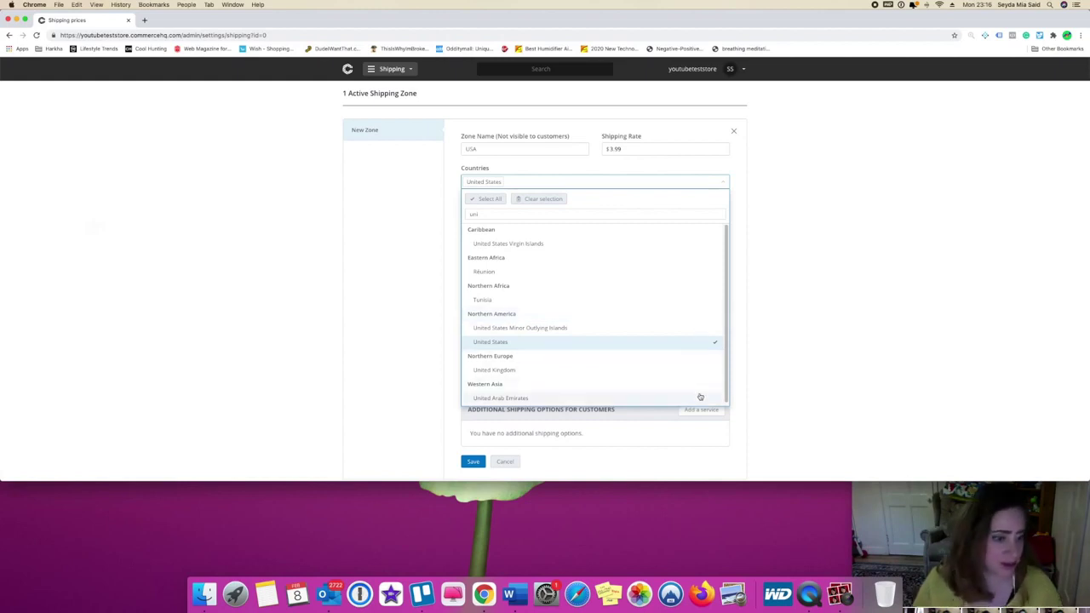
pyautogui.press('F2')
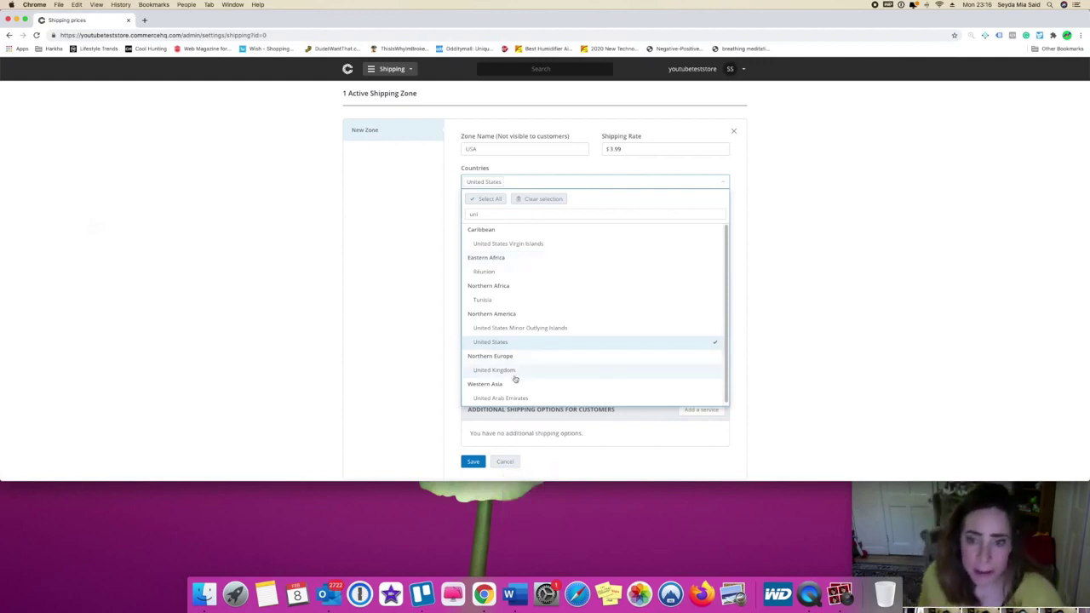
pyautogui.click(501, 342)
pyautogui.click(814, 336)
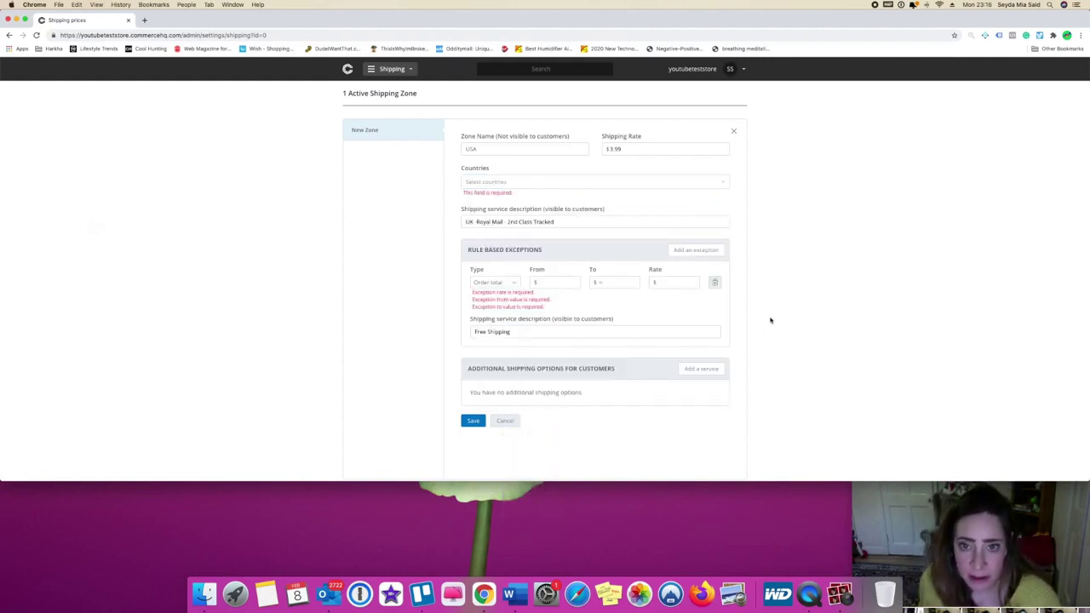
# Step: Assign United States to the zone and save it with the exception covering order totals from $50.00 to $20000 at a $0.00 rate
pyautogui.click(477, 182)
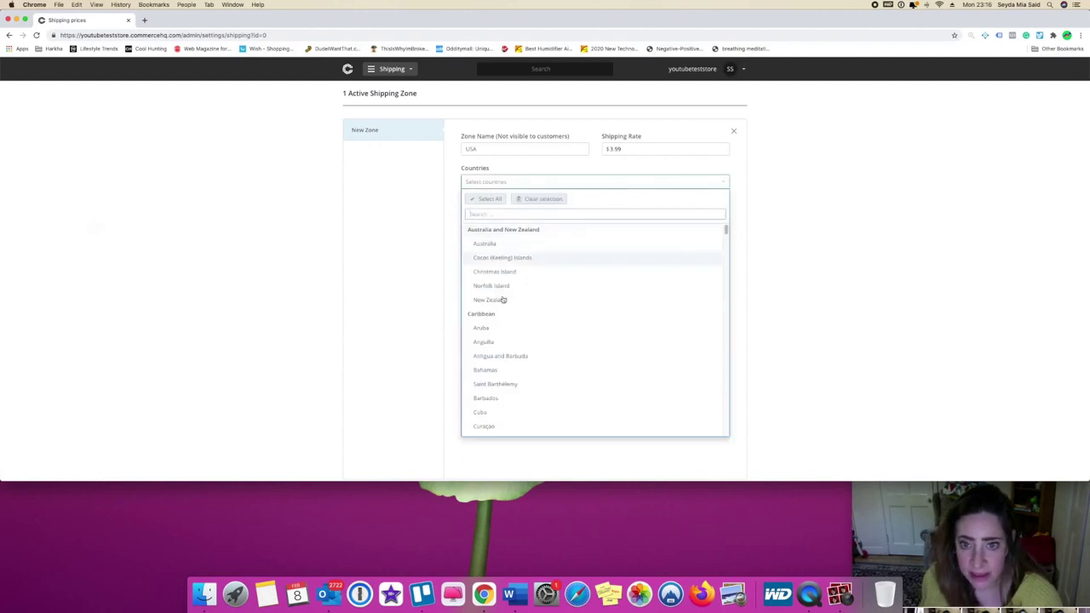
pyautogui.scroll(-2, 518, 400)
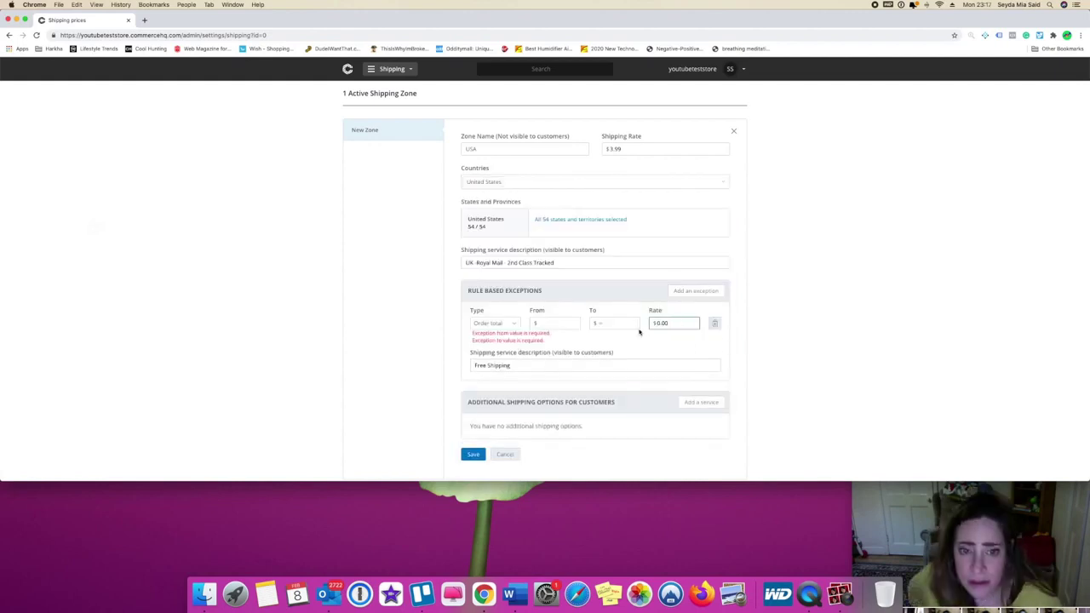
pyautogui.click(549, 326)
pyautogui.write('50')
pyautogui.click(613, 324)
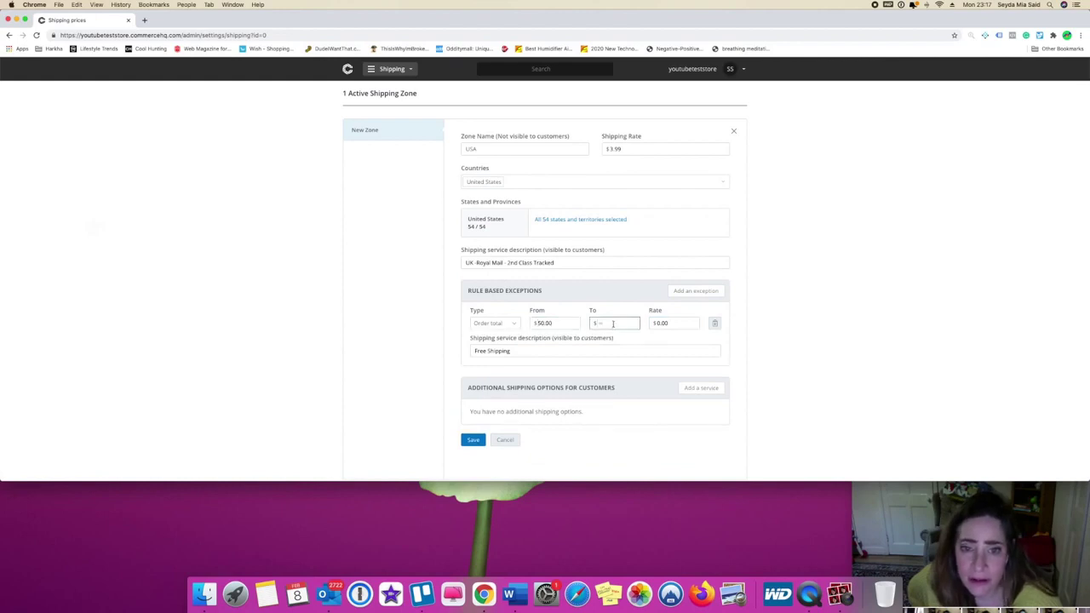
pyautogui.write('1')
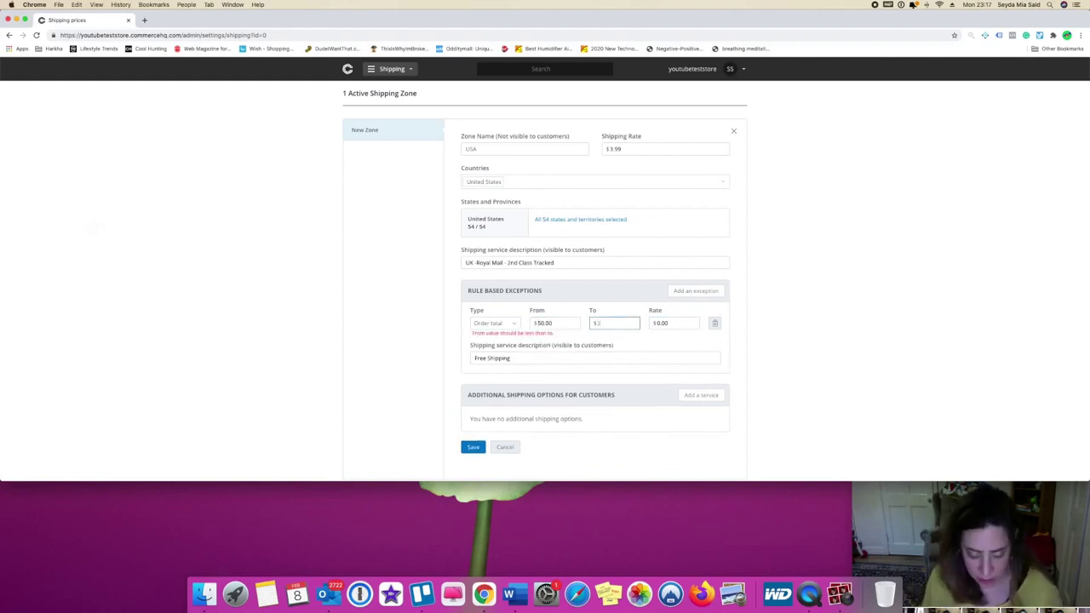
pyautogui.write('0000')
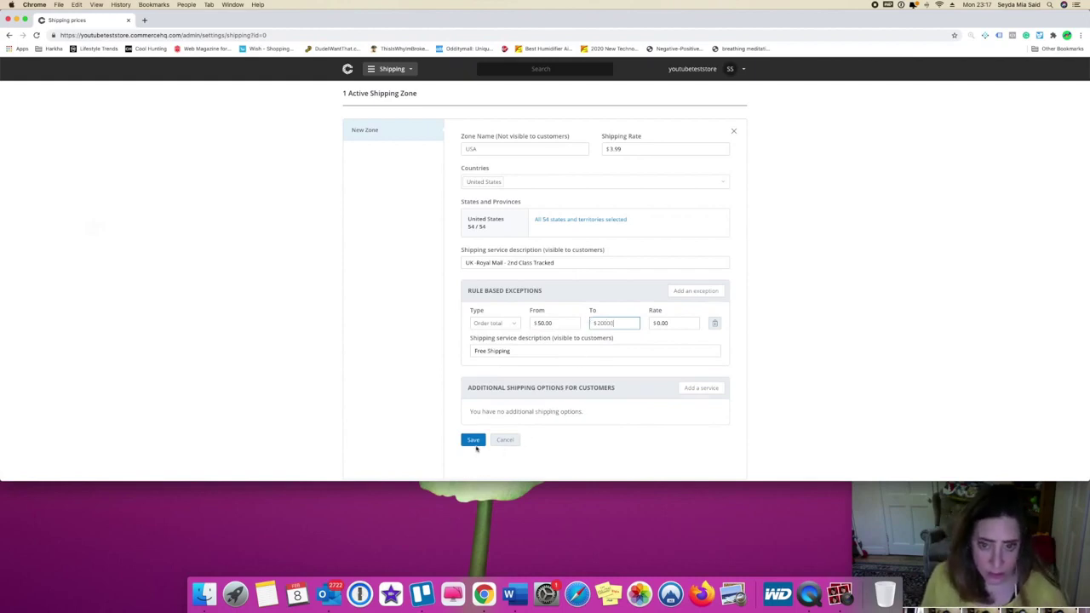
pyautogui.click(475, 443)
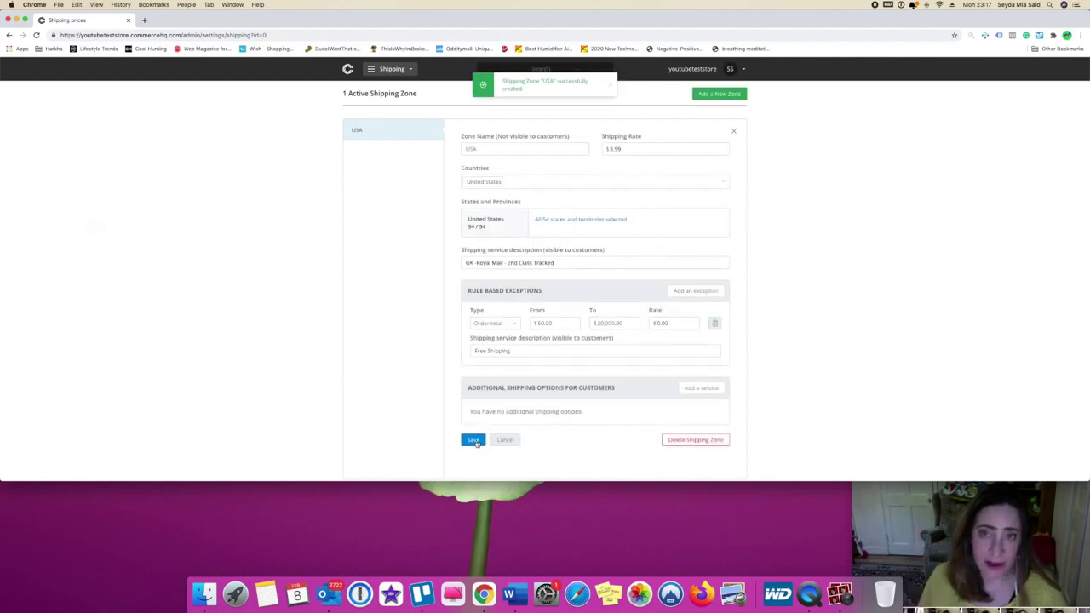
# Step: Return to the dashboard and open the checklist task for uploading a logo to the checkout page
pyautogui.click(388, 69)
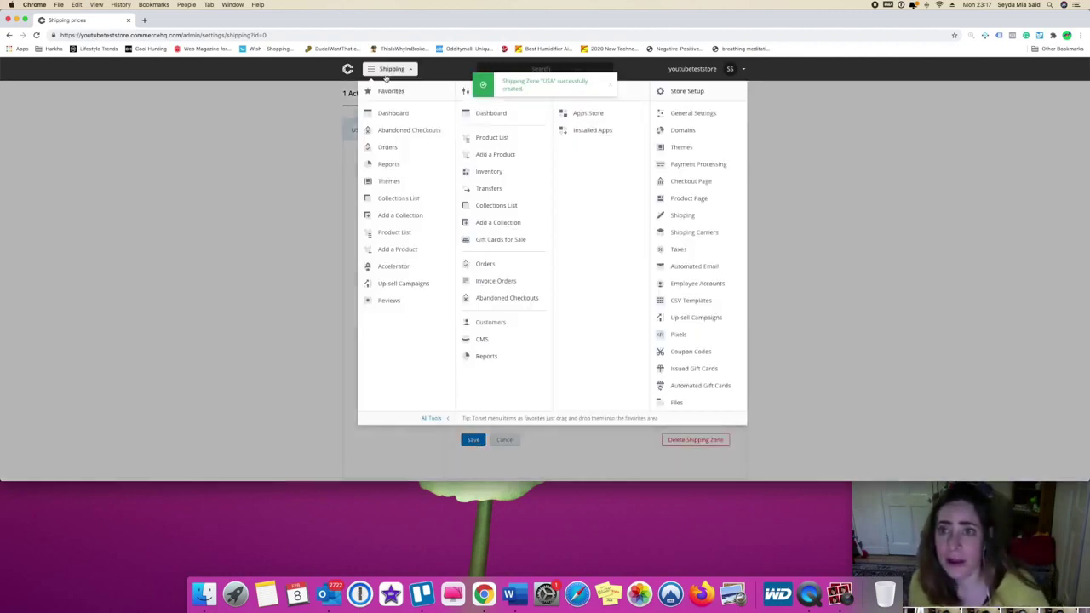
pyautogui.click(383, 113)
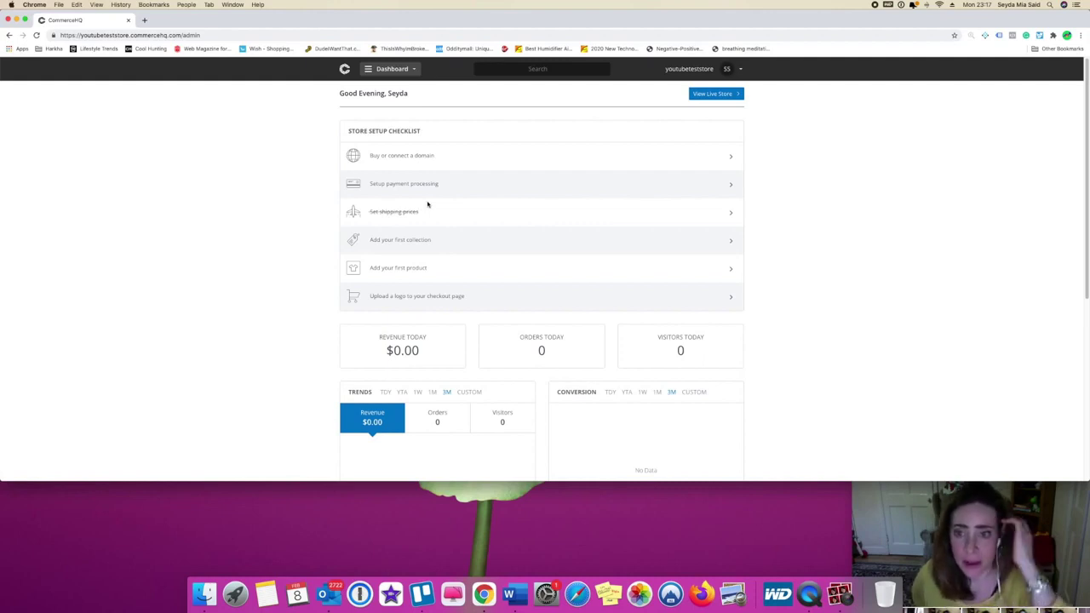
pyautogui.click(416, 298)
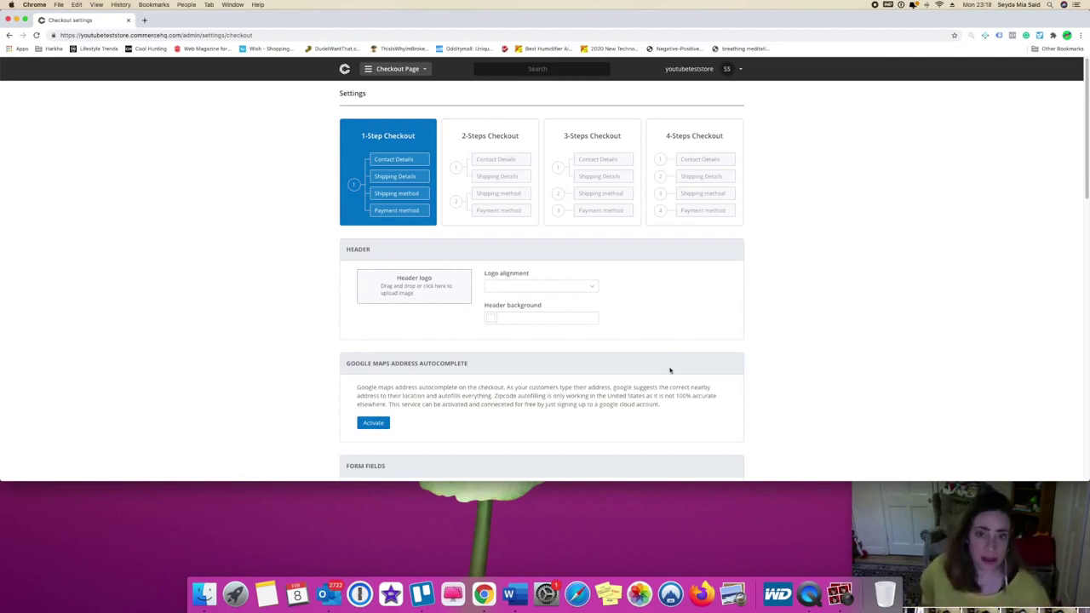
# Step: Look through the checkout settings and choose the 4-Steps Checkout layout
pyautogui.scroll(-3, 621, 221)
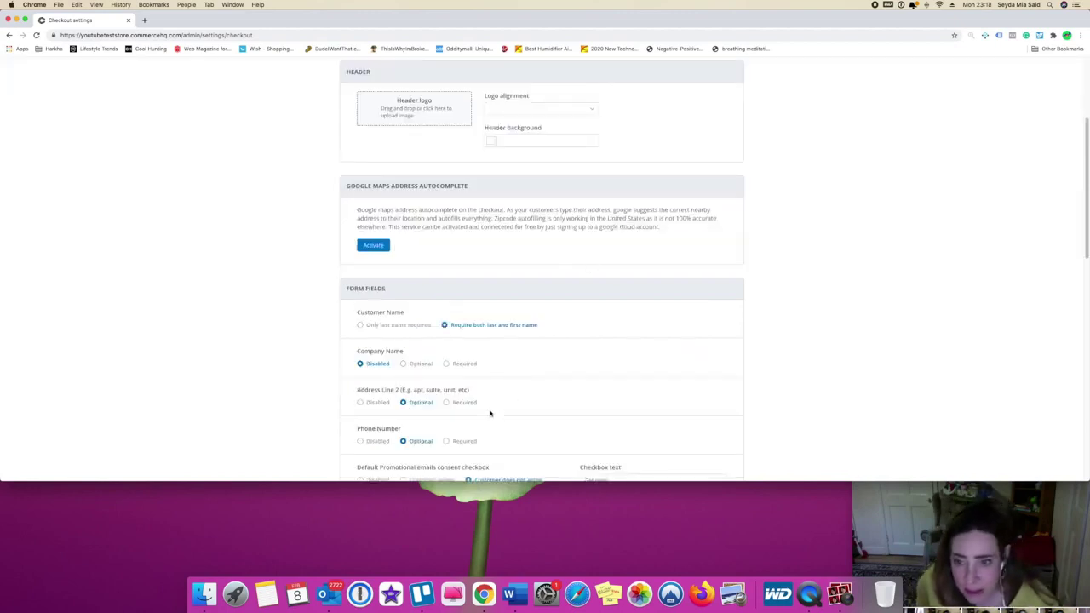
pyautogui.scroll(-3, 494, 412)
pyautogui.scroll(-4, 508, 401)
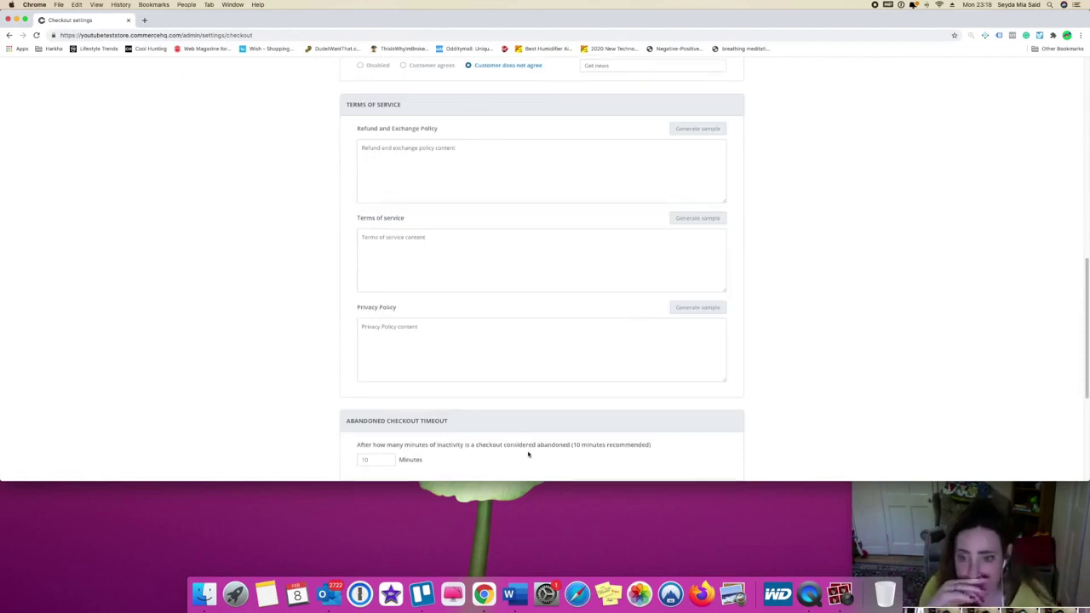
pyautogui.scroll(-4, 528, 452)
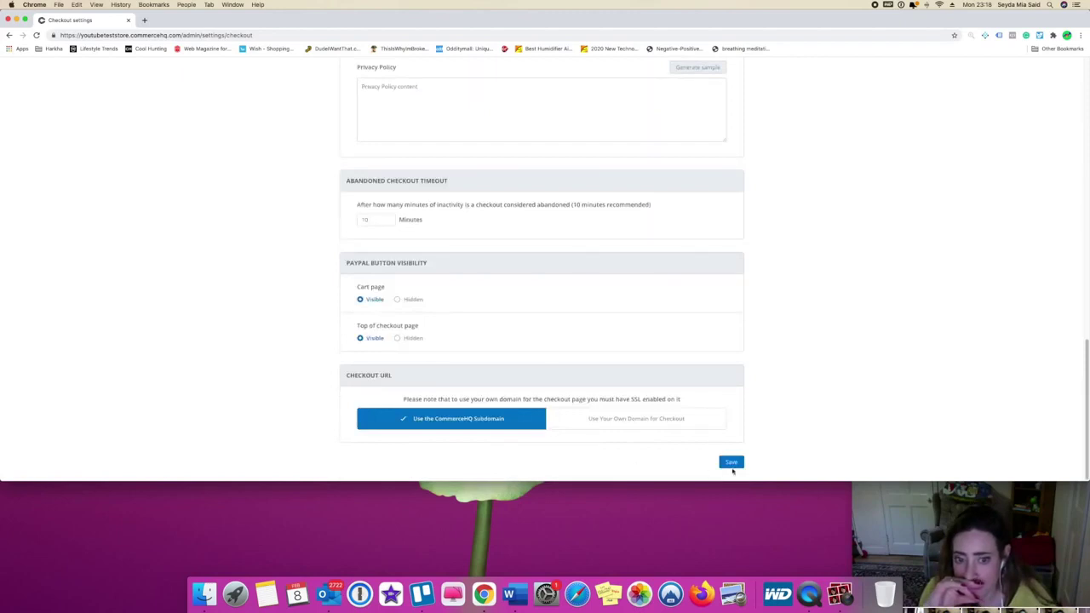
pyautogui.scroll(8, 732, 467)
pyautogui.scroll(6, 732, 471)
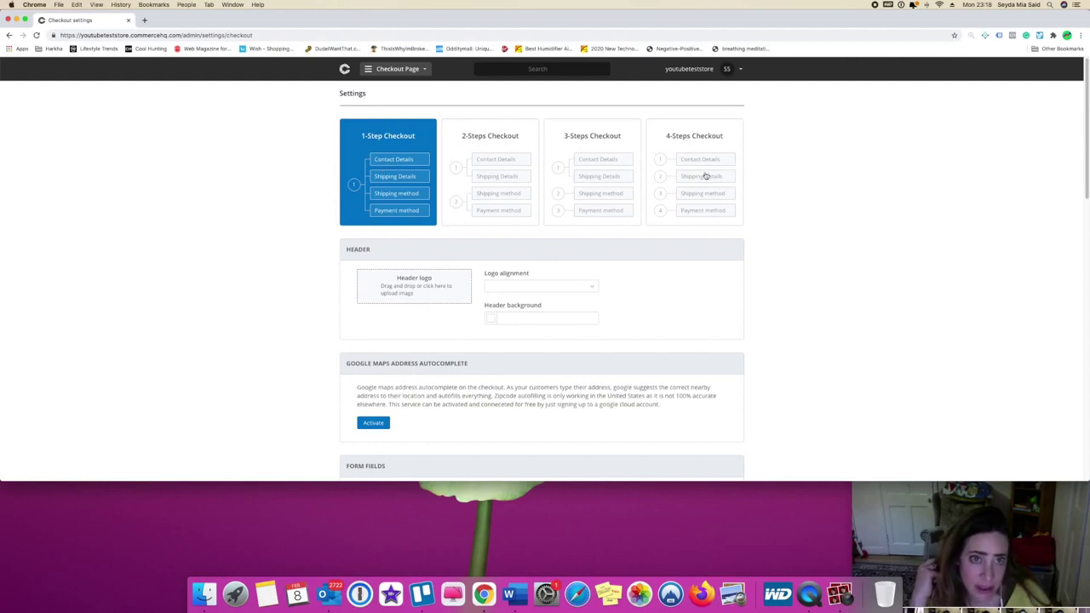
pyautogui.click(711, 213)
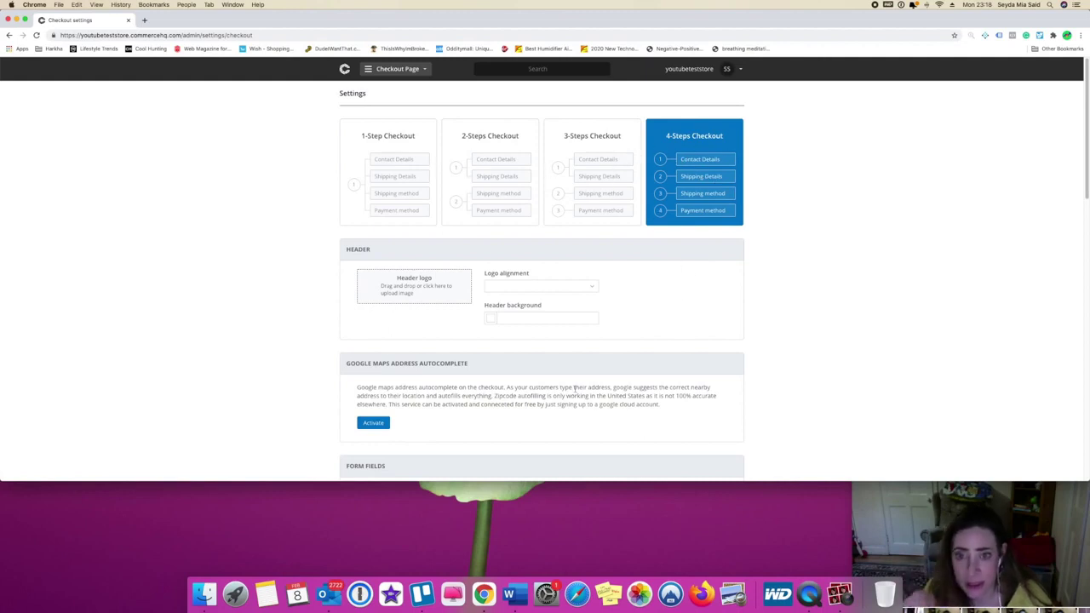
# Step: Upload an image from the Desktop folder as the checkout page's header logo
pyautogui.click(454, 298)
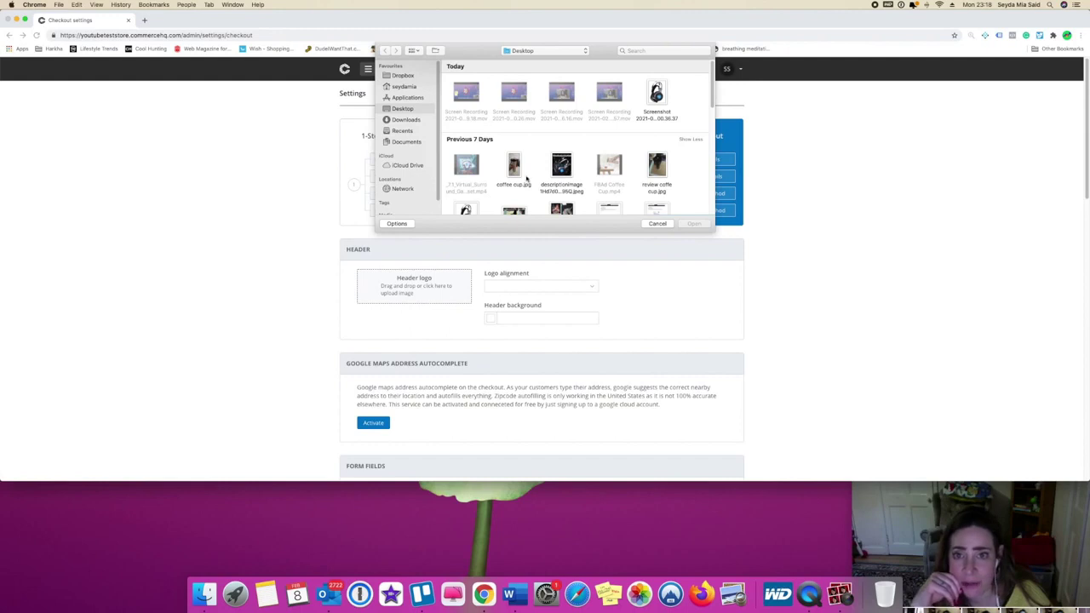
pyautogui.scroll(-4, 477, 145)
pyautogui.click(514, 106)
pyautogui.click(708, 224)
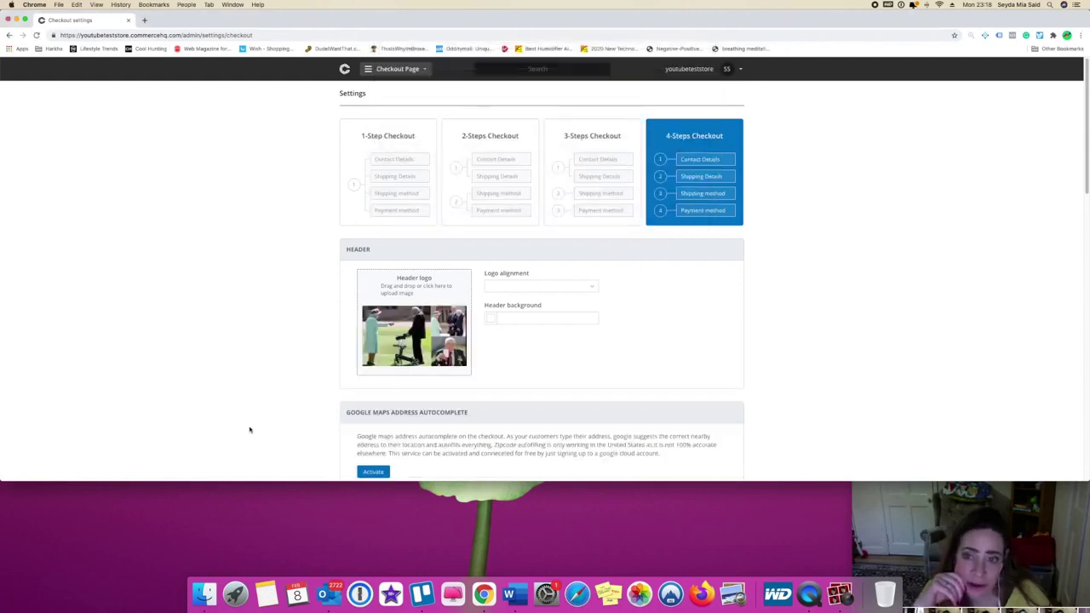
# Step: Generate sample texts for the Refund and Exchange Policy, Terms of service and Privacy Policy, and skim through them
pyautogui.scroll(-2, 408, 281)
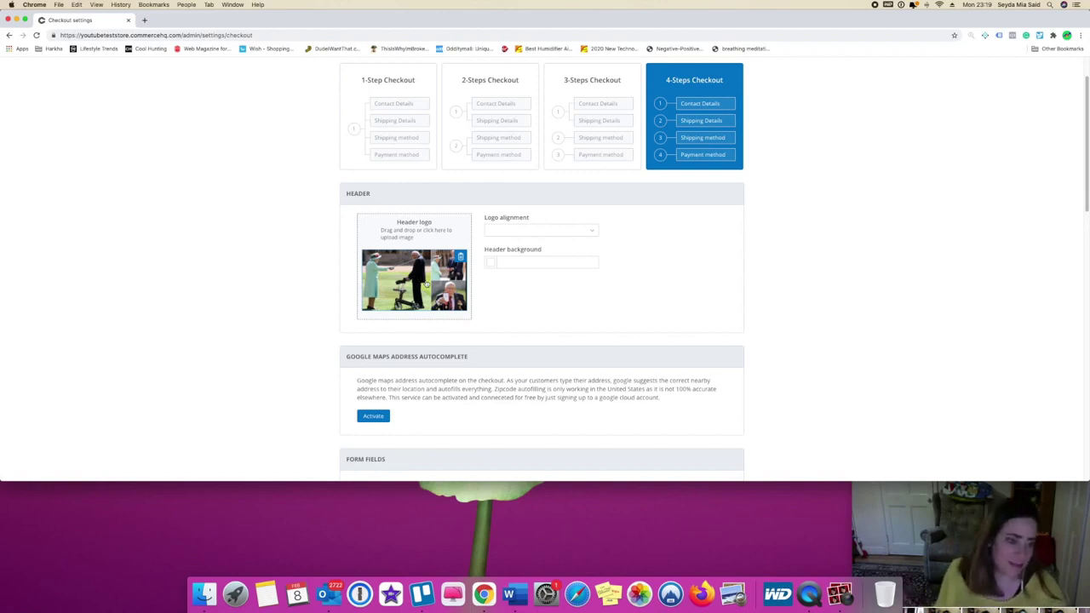
pyautogui.scroll(-15, 456, 302)
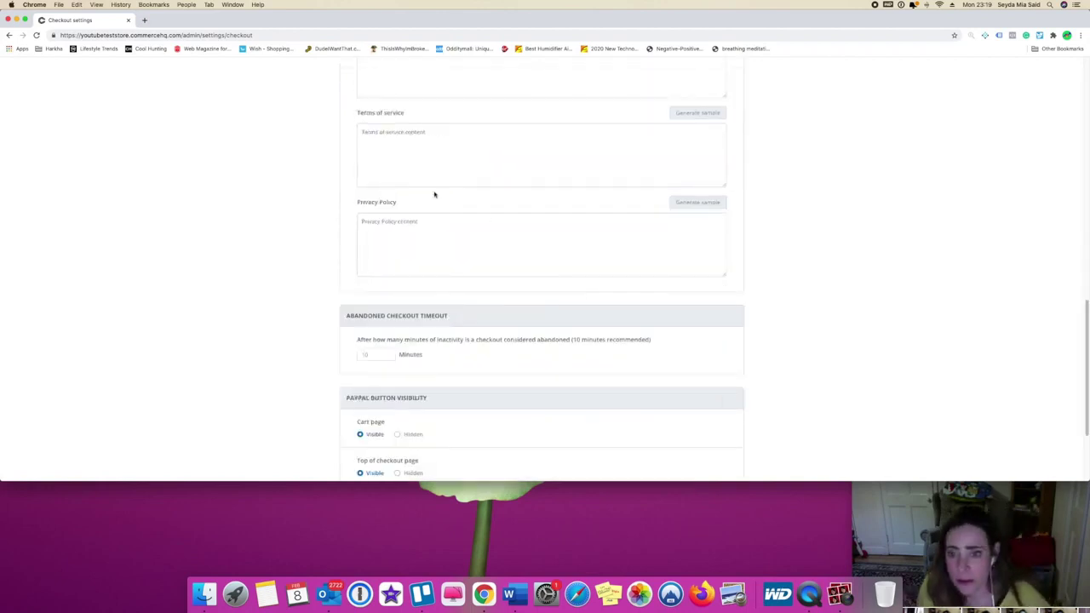
pyautogui.scroll(5, 434, 195)
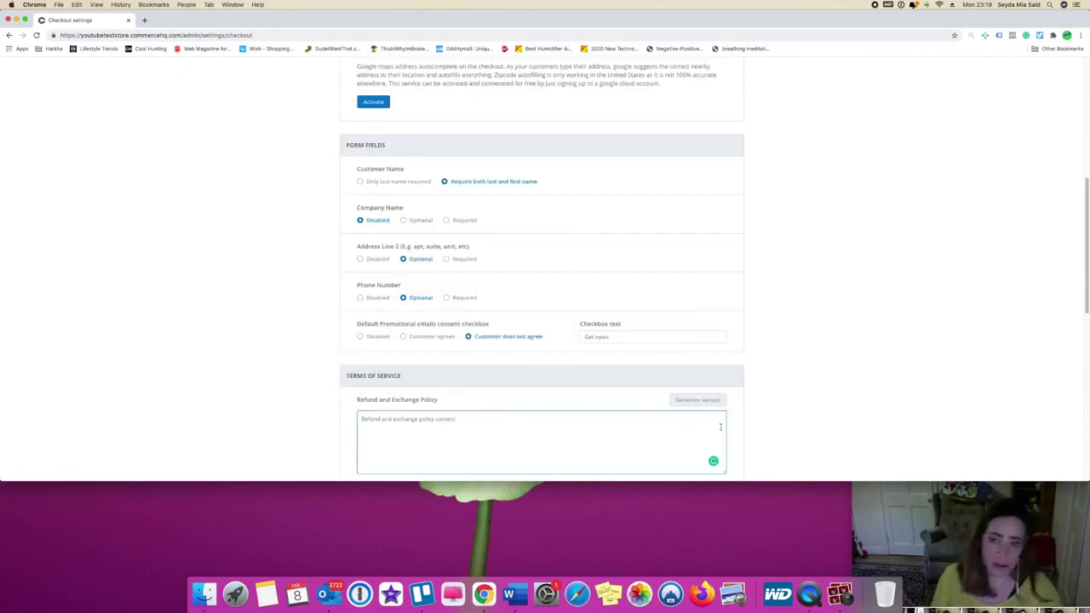
pyautogui.scroll(1, 492, 224)
pyautogui.scroll(-5, 489, 217)
pyautogui.click(698, 169)
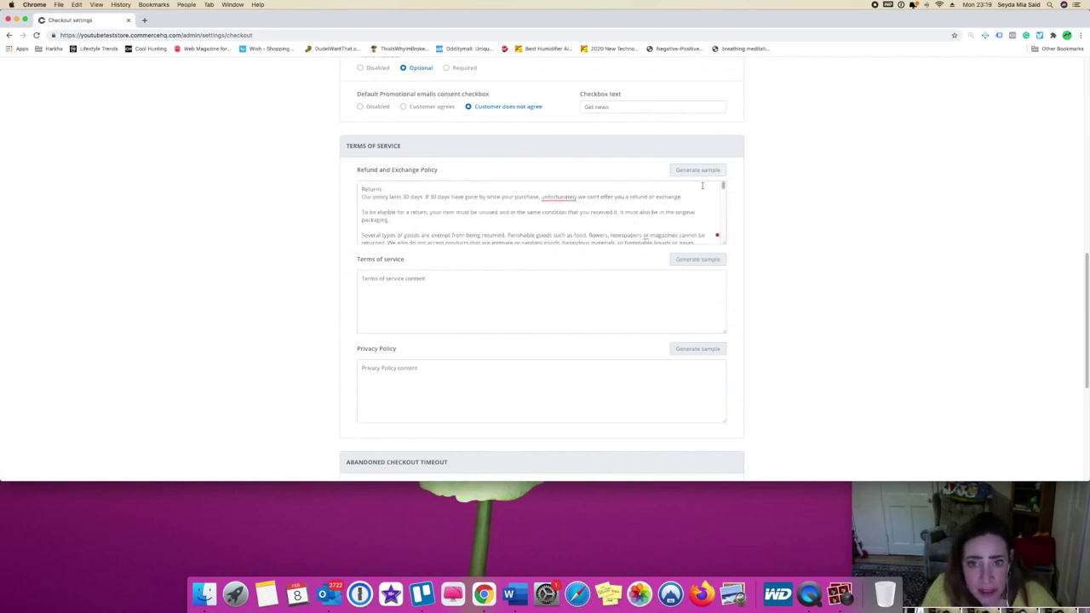
pyautogui.scroll(-8, 604, 207)
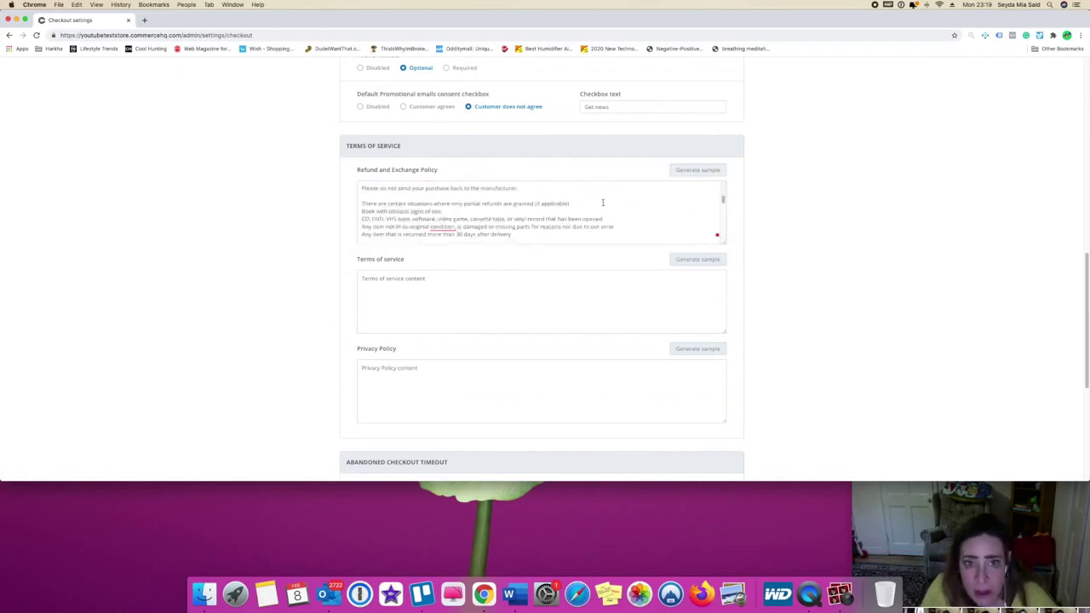
pyautogui.click(715, 260)
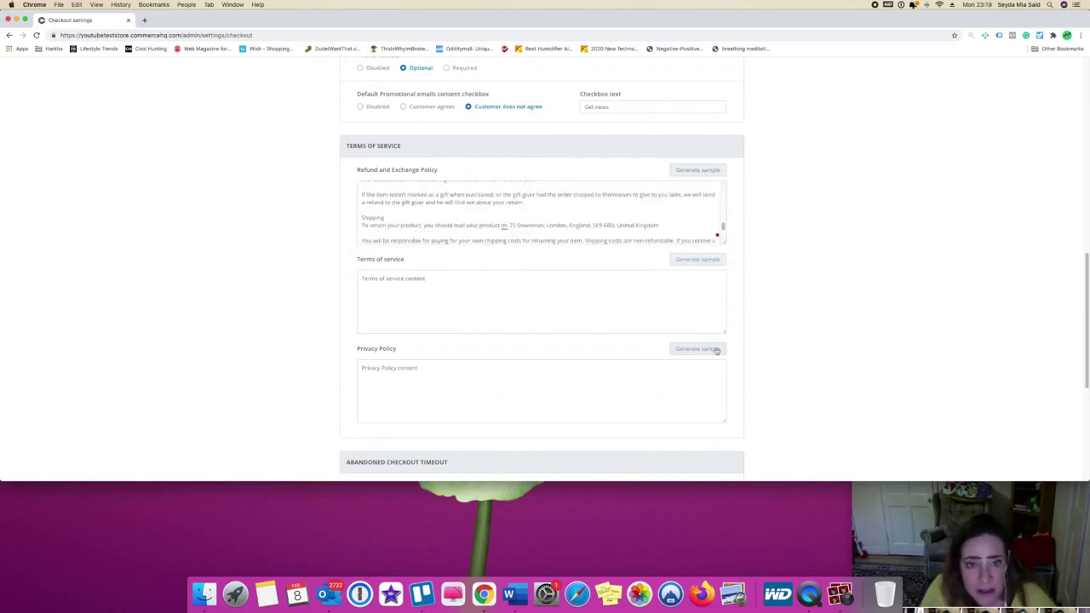
pyautogui.click(705, 349)
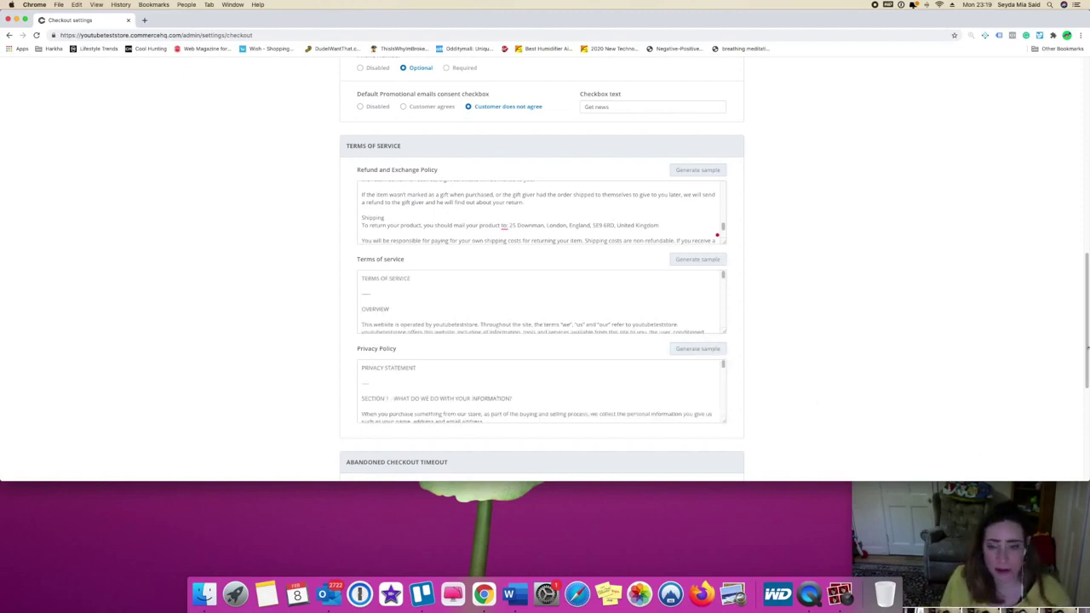
pyautogui.scroll(-10, 559, 388)
pyautogui.scroll(-6, 550, 294)
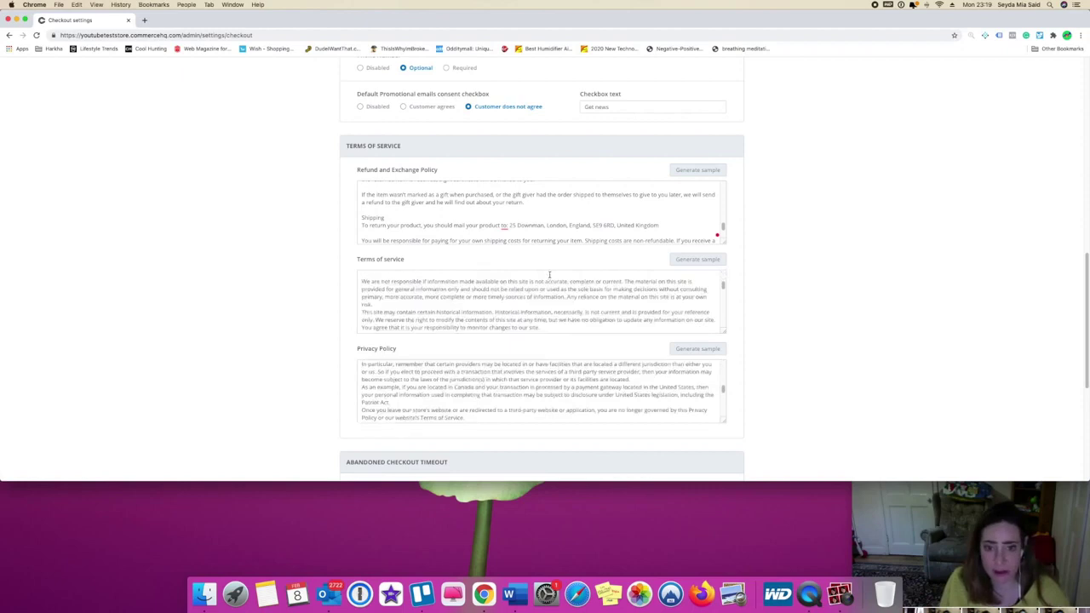
pyautogui.scroll(-6, 776, 281)
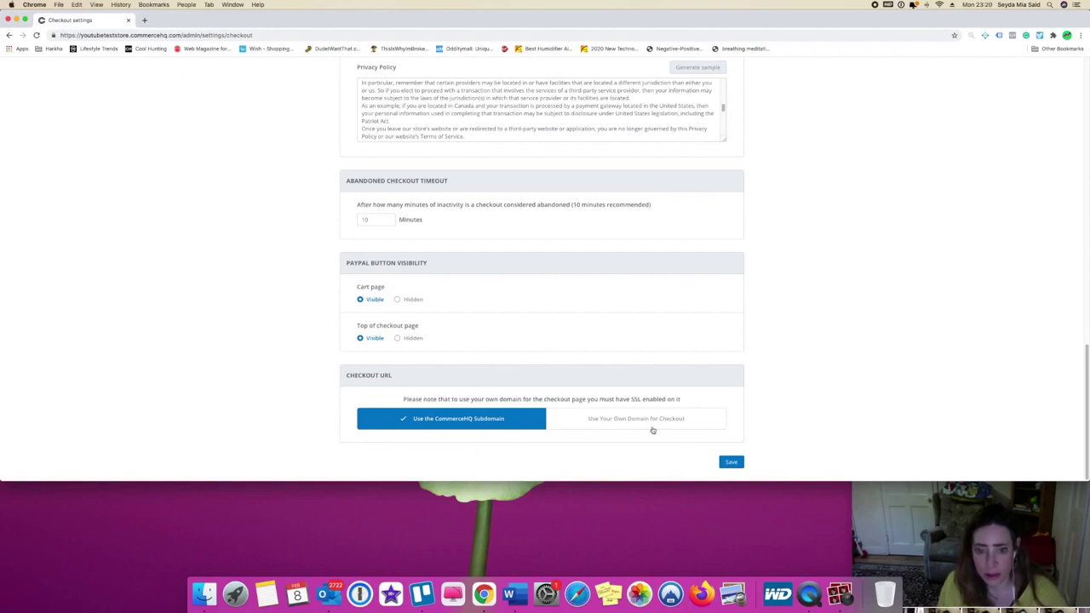
# Step: Set the header's logo alignment to Center and its background colour to #000000, and save the checkout settings
pyautogui.scroll(15, 715, 389)
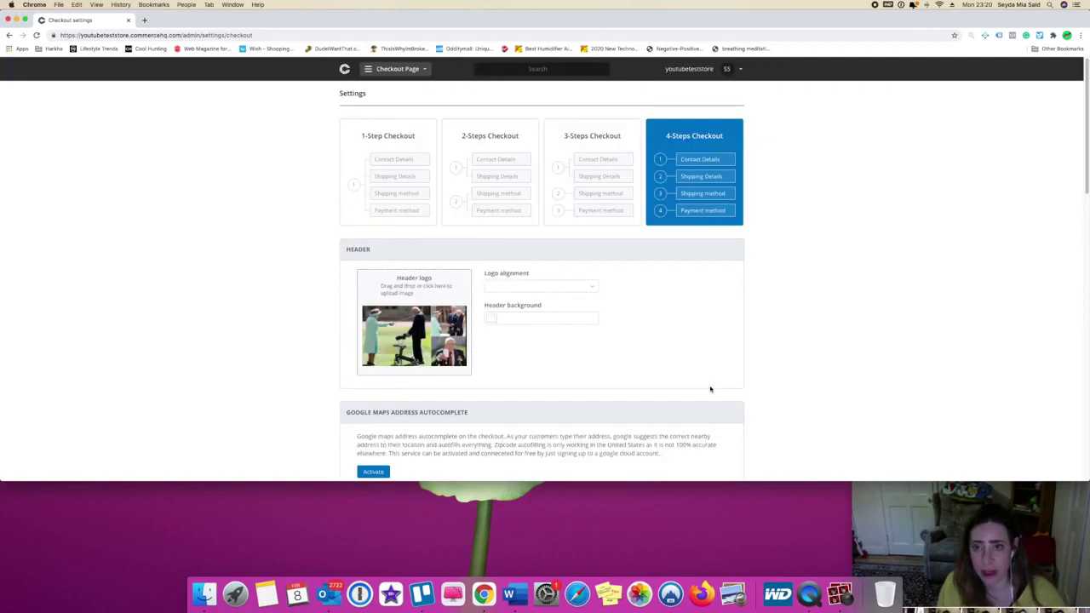
pyautogui.click(535, 288)
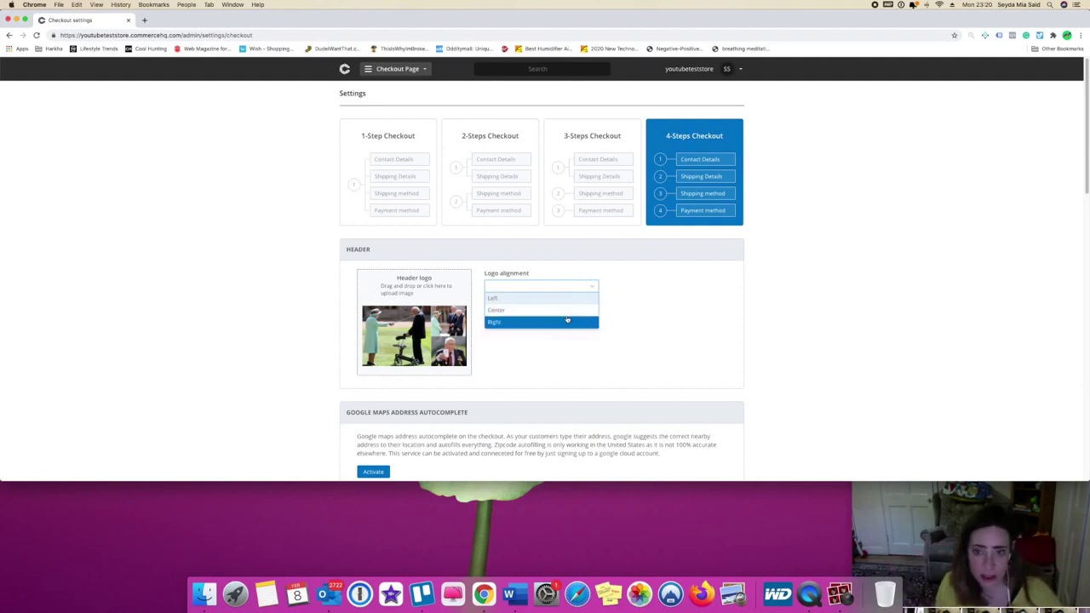
pyautogui.click(564, 313)
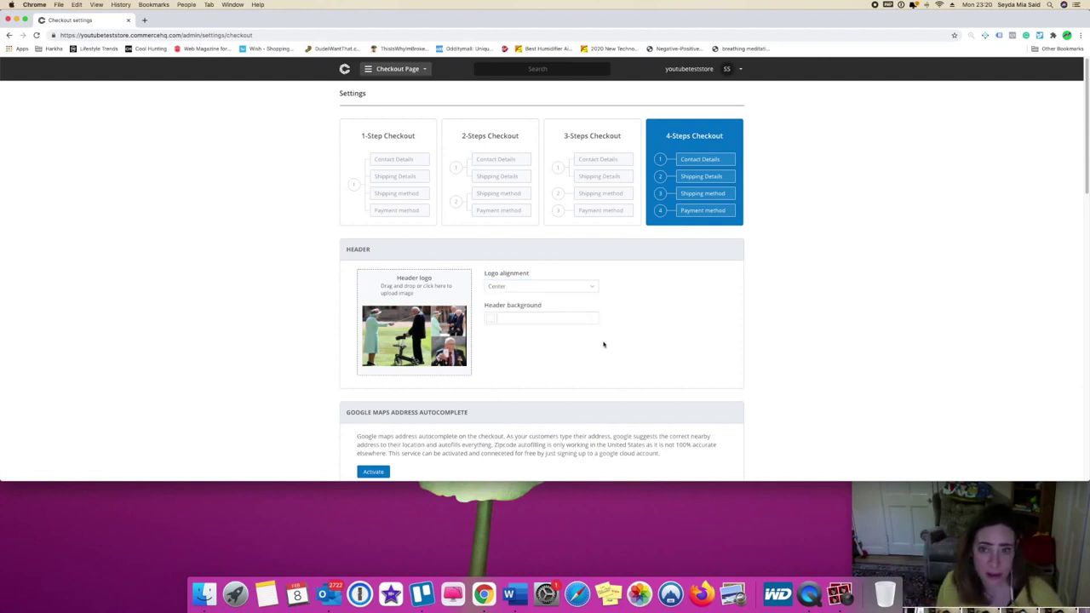
pyautogui.click(532, 317)
pyautogui.moveTo(516, 369)
pyautogui.mouseDown()
pyautogui.moveTo(528, 374)
pyautogui.moveTo(526, 358)
pyautogui.moveTo(555, 343)
pyautogui.moveTo(562, 438)
pyautogui.mouseUp()
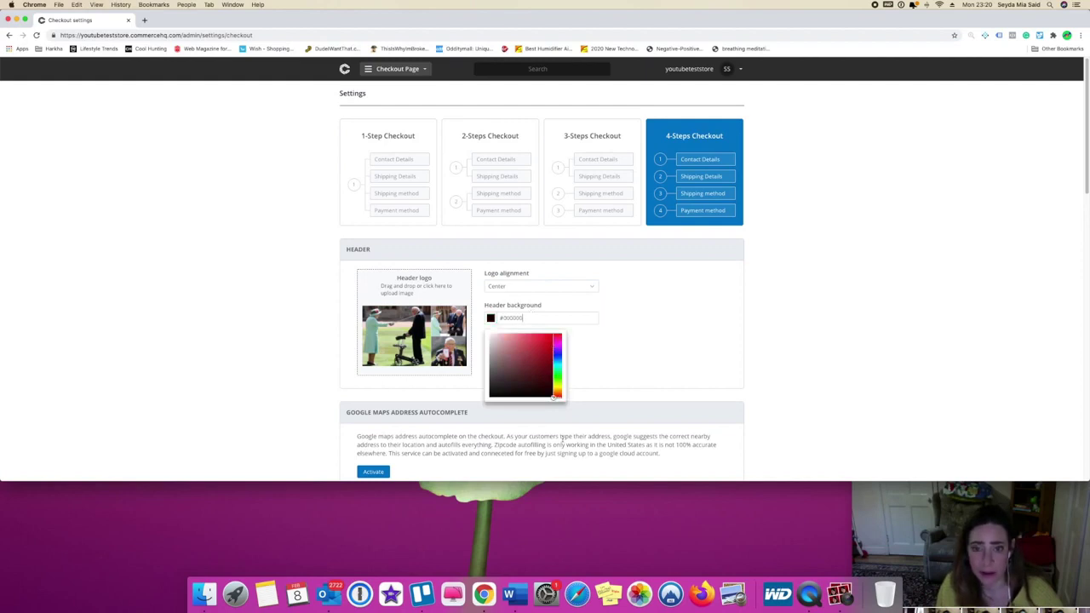
pyautogui.click(660, 389)
pyautogui.scroll(-12, 660, 390)
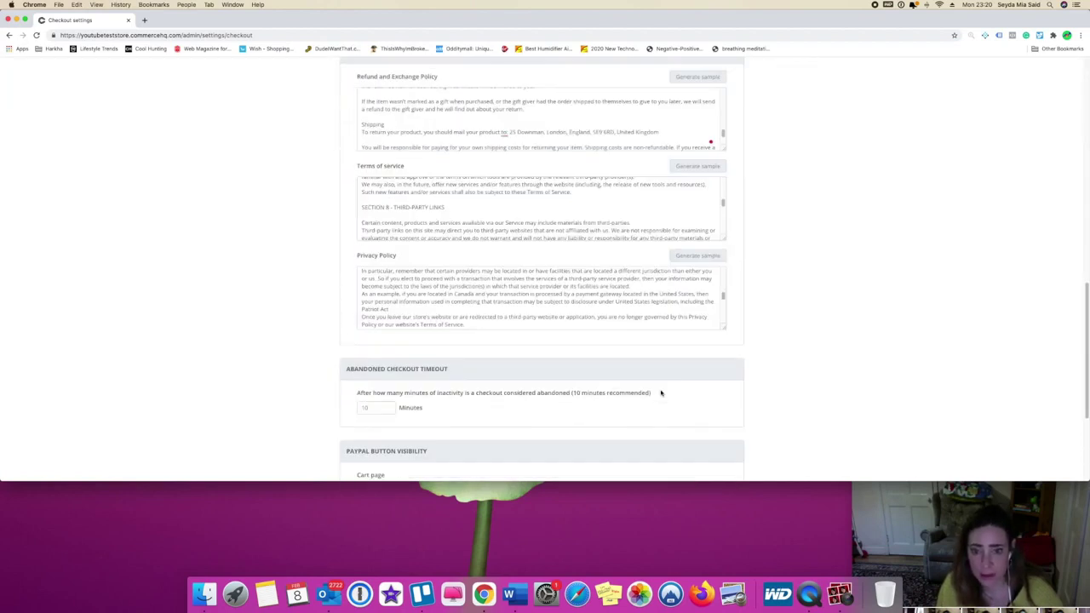
pyautogui.scroll(-3, 662, 391)
pyautogui.click(730, 461)
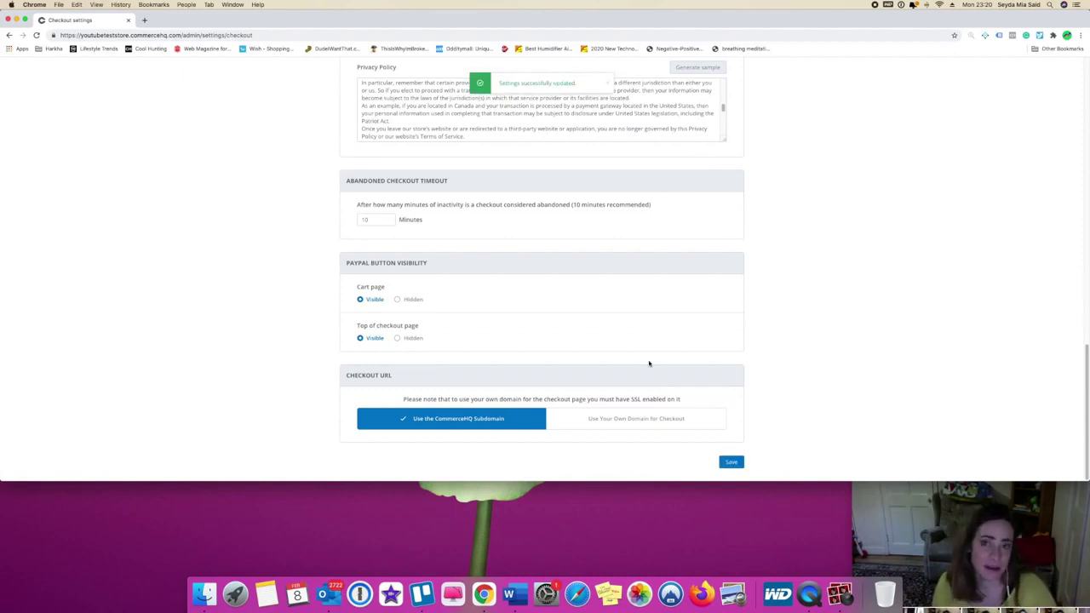
# Step: Go back to the dashboard and check the remaining tasks in the store setup checklist
pyautogui.scroll(15, 54, 186)
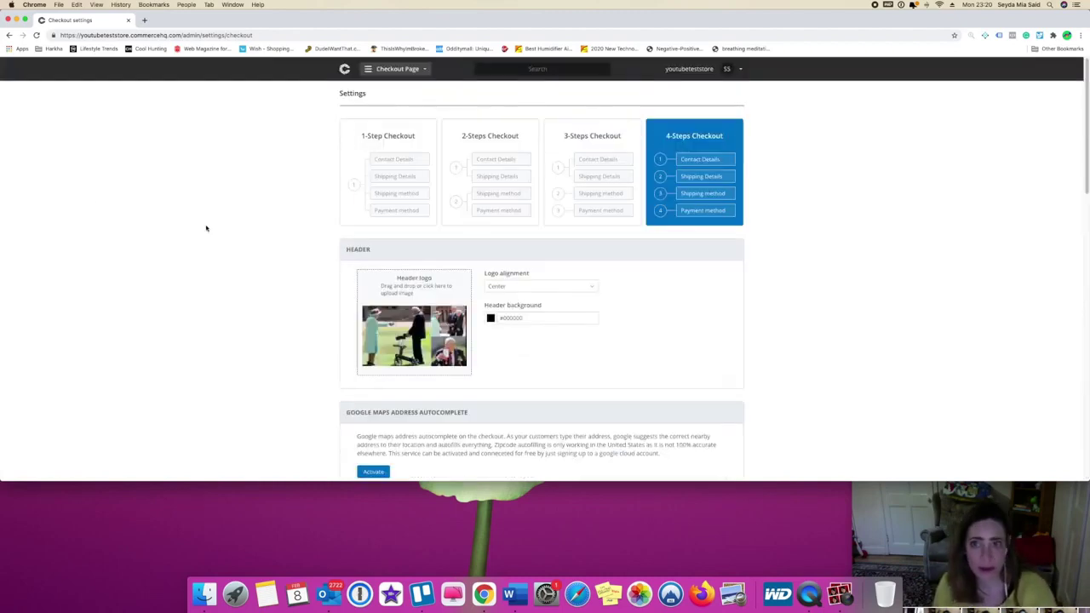
pyautogui.click(382, 71)
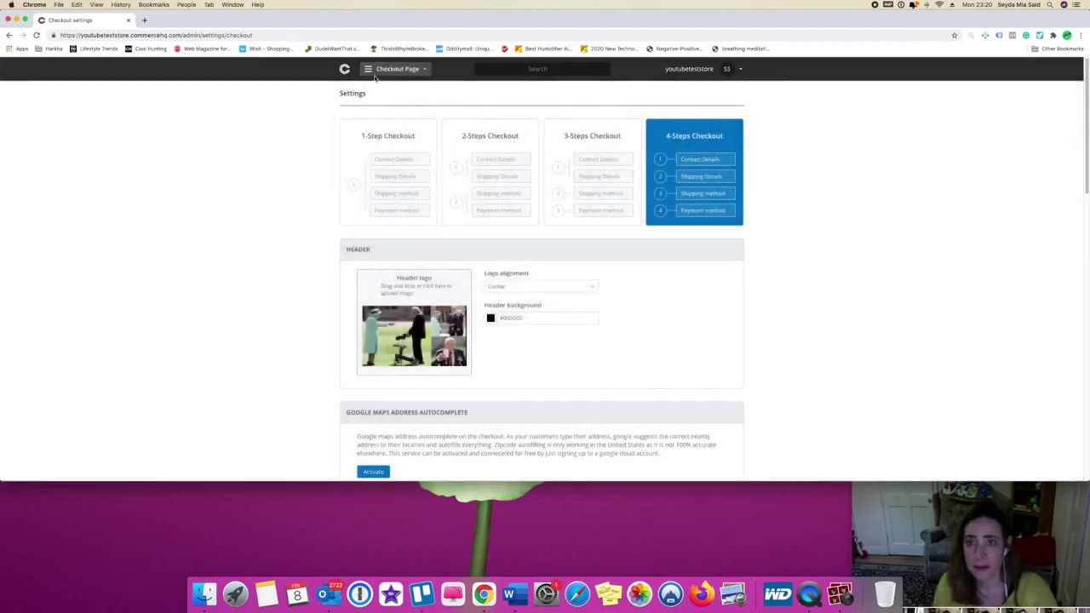
pyautogui.click(377, 72)
pyautogui.click(391, 114)
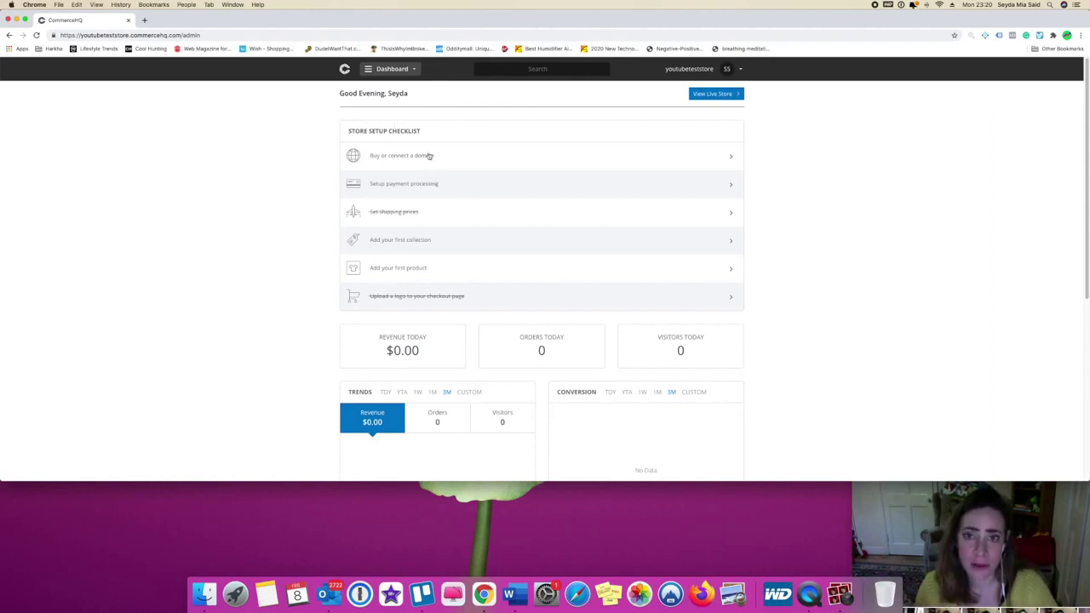
pyautogui.scroll(-2, 453, 250)
pyautogui.scroll(2, 453, 254)
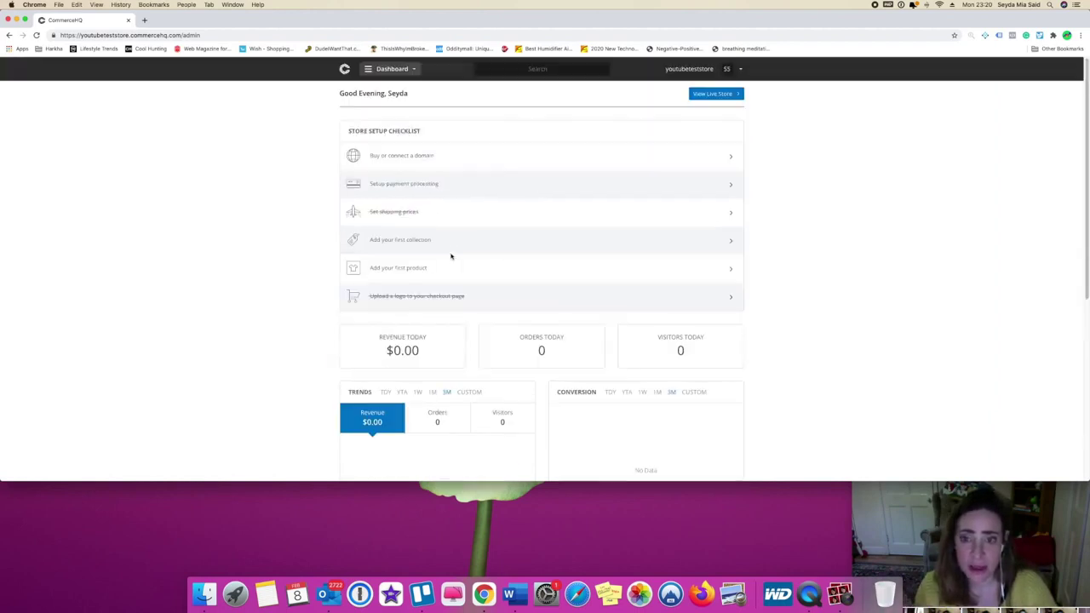
# Step: Open the first-collection task from the store setup checklist and look over the fields of the Add a collection form
pyautogui.click(401, 70)
pyautogui.click(207, 251)
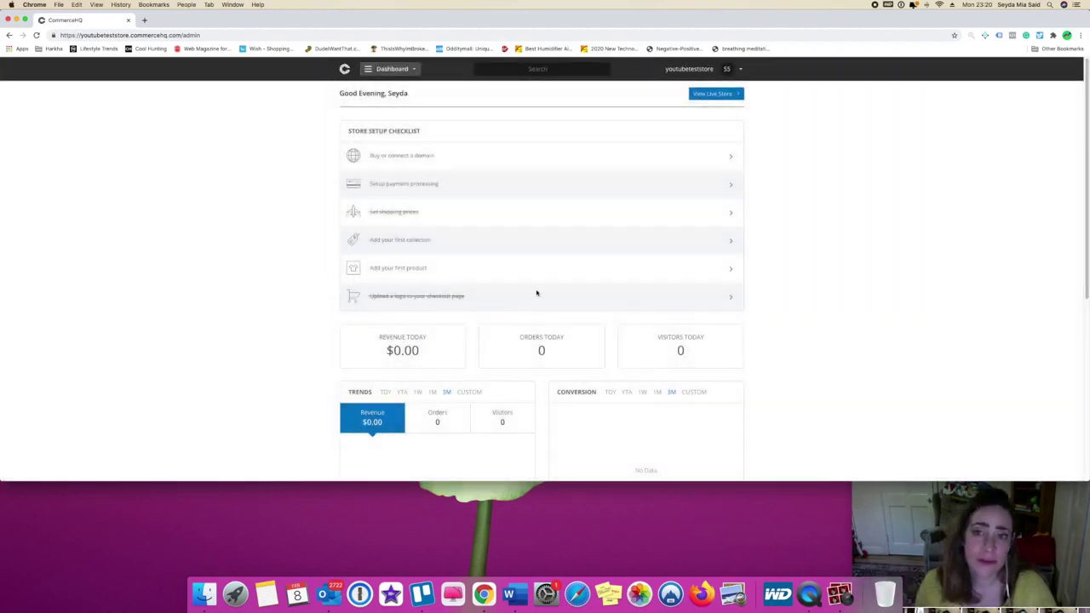
pyautogui.click(413, 250)
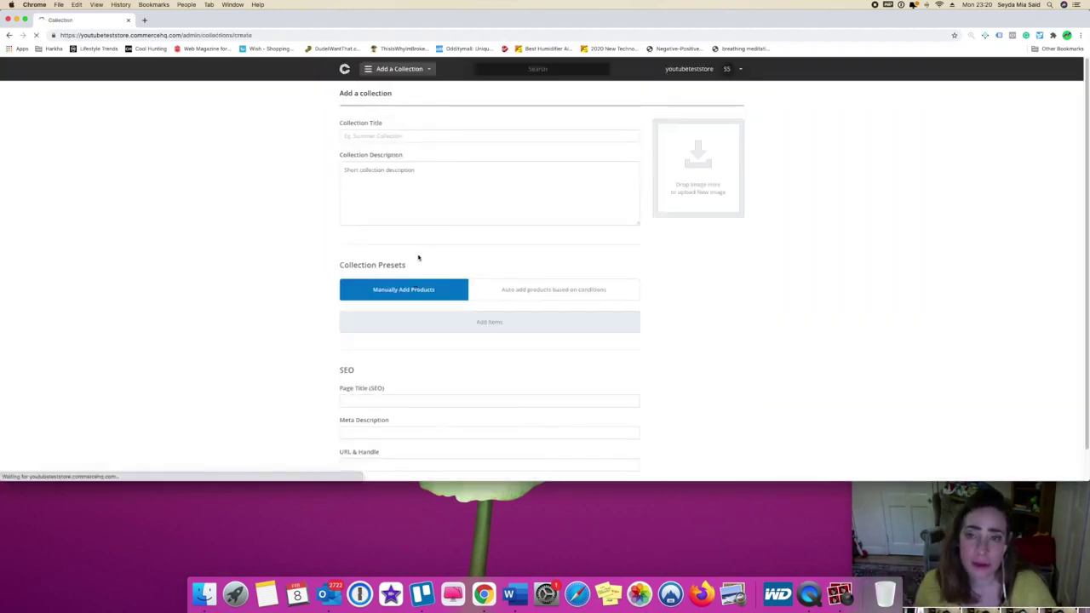
pyautogui.scroll(-1, 487, 284)
pyautogui.scroll(1, 492, 286)
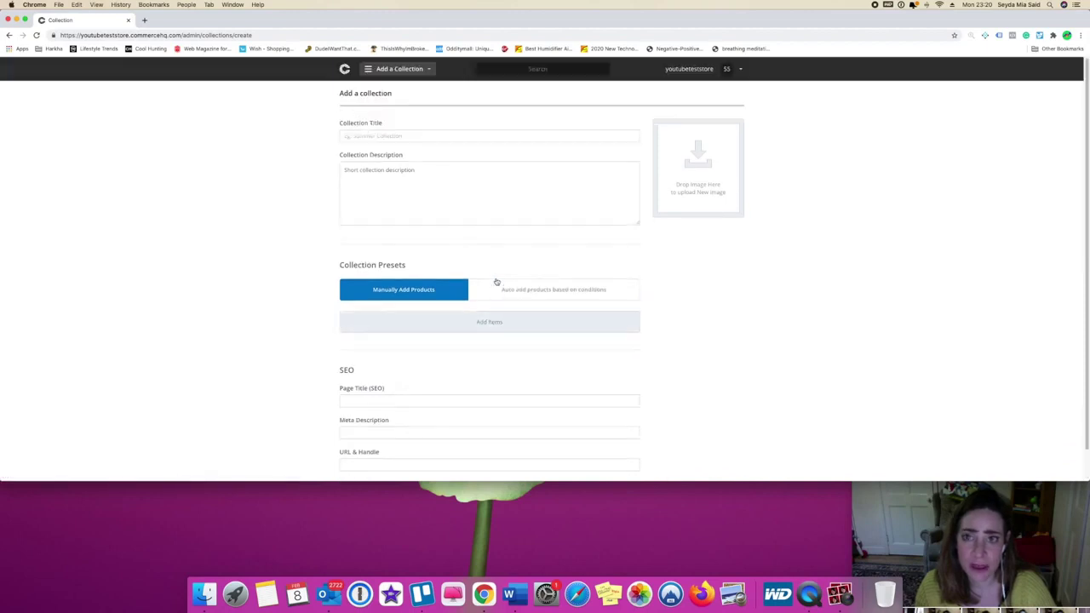
# Step: Open the Vintage theme from the theme library for editing and expand its scss folder
pyautogui.click(390, 72)
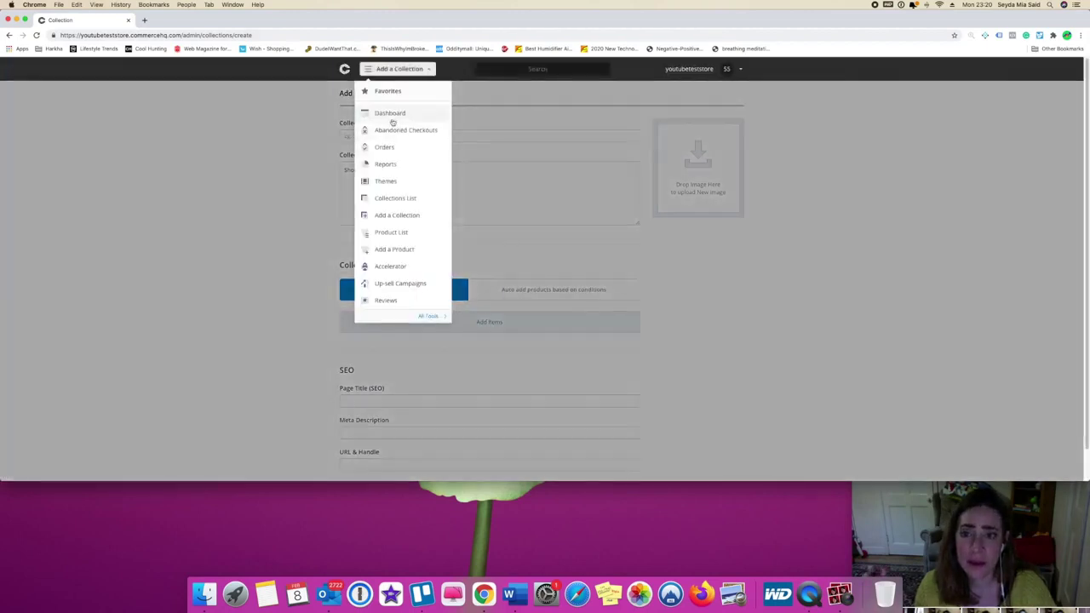
pyautogui.click(405, 183)
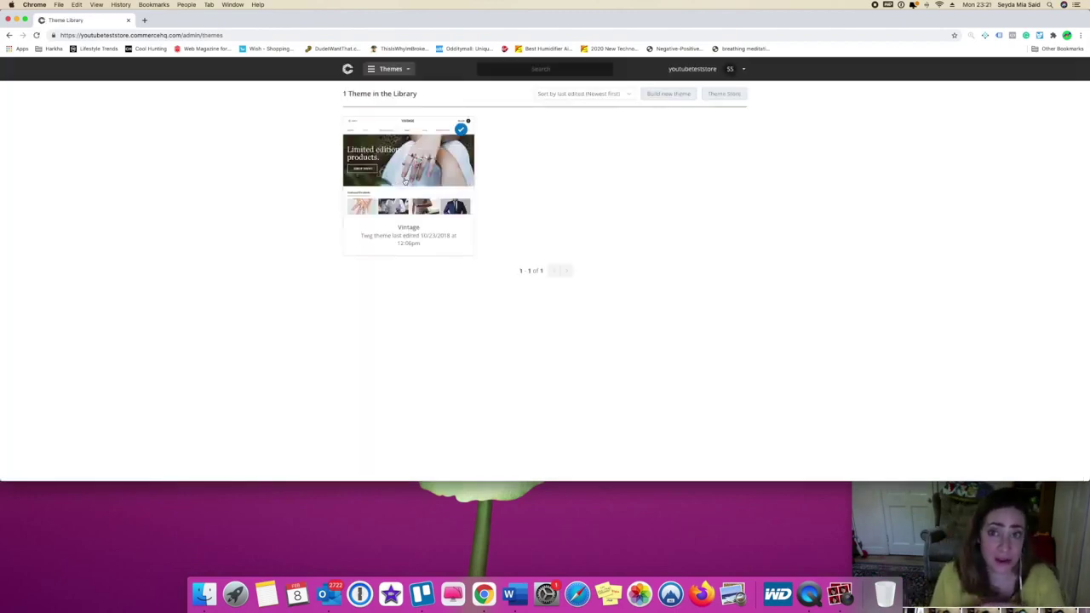
pyautogui.moveTo(377, 167)
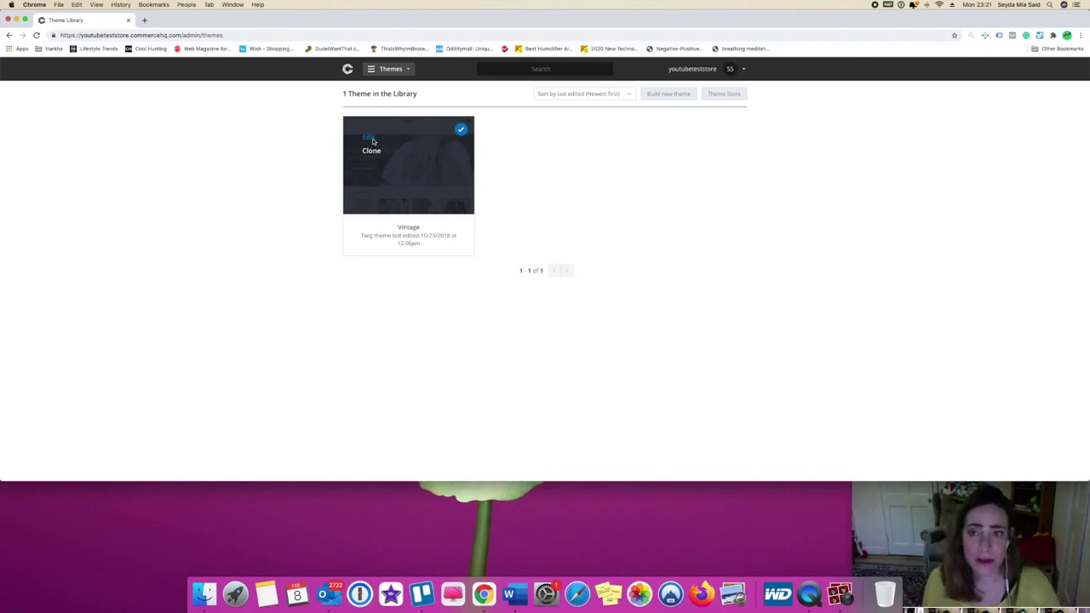
pyautogui.click(373, 141)
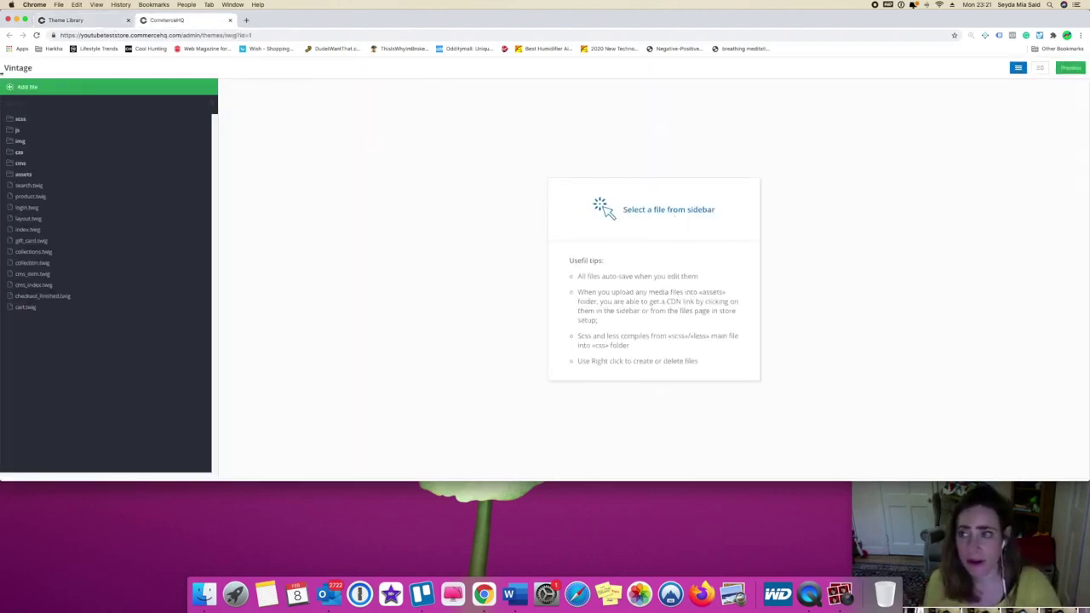
pyautogui.click(18, 120)
pyautogui.click(277, 86)
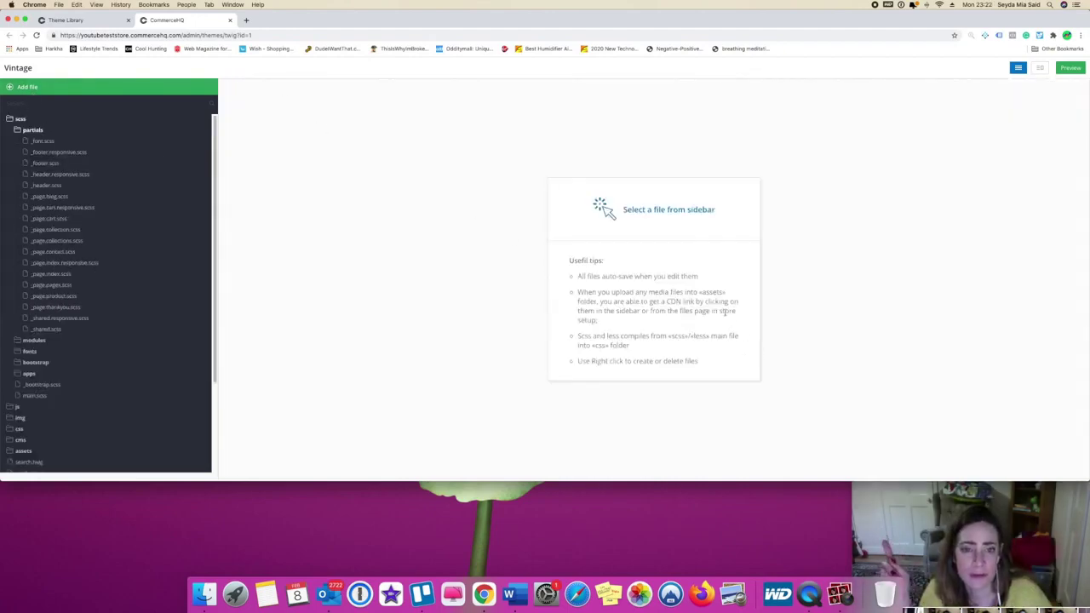
# Step: Preview the Vintage theme and examine the store's home page layout, navigation and rotating banner
pyautogui.click(1074, 68)
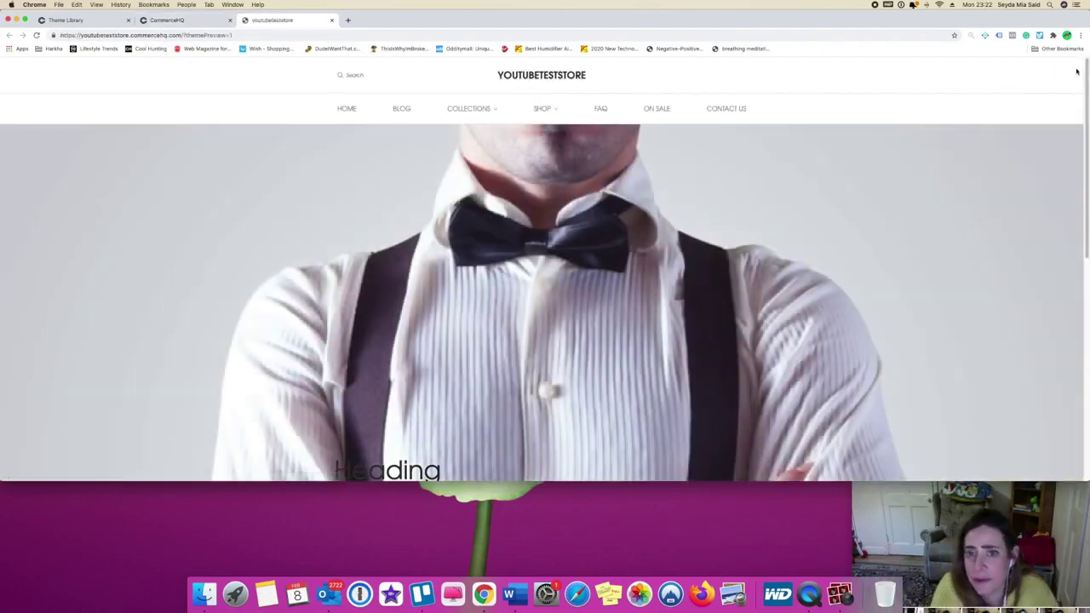
pyautogui.scroll(-10, 336, 148)
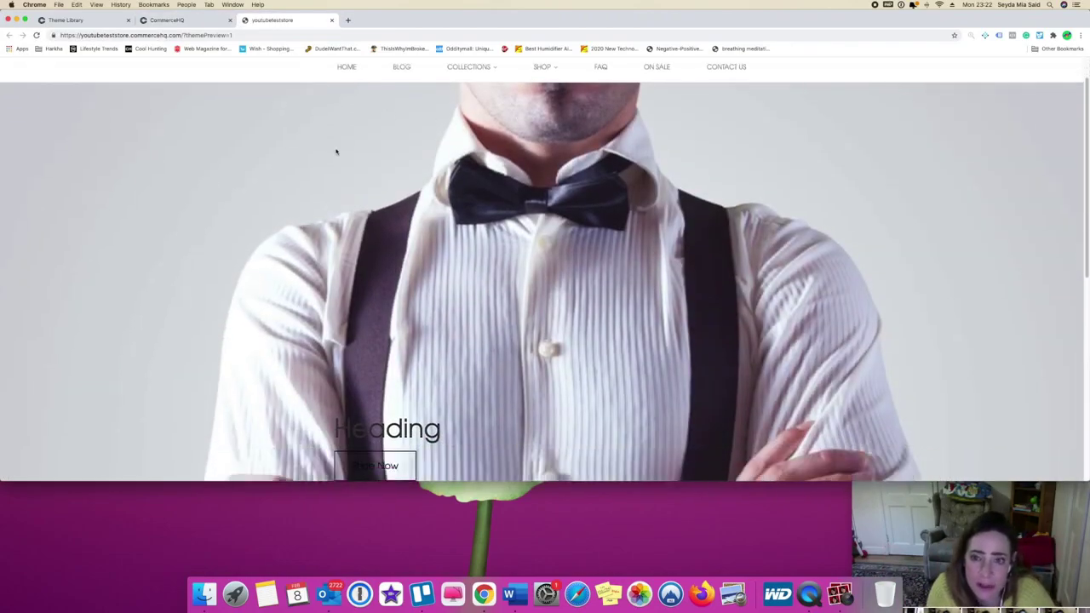
pyautogui.scroll(10, 336, 148)
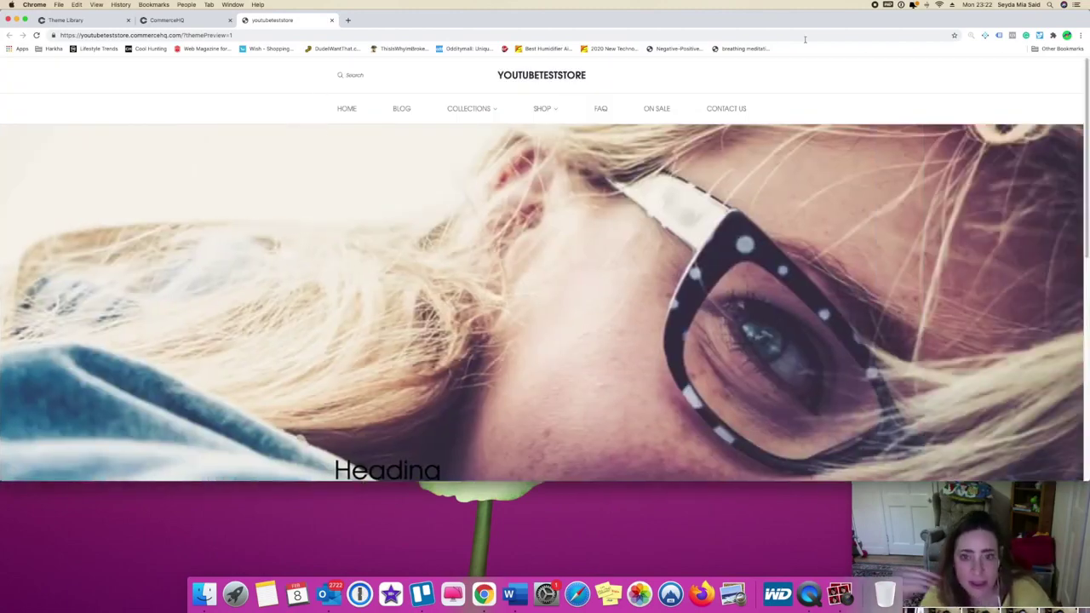
pyautogui.scroll(-5, 752, 113)
pyautogui.scroll(4, 751, 113)
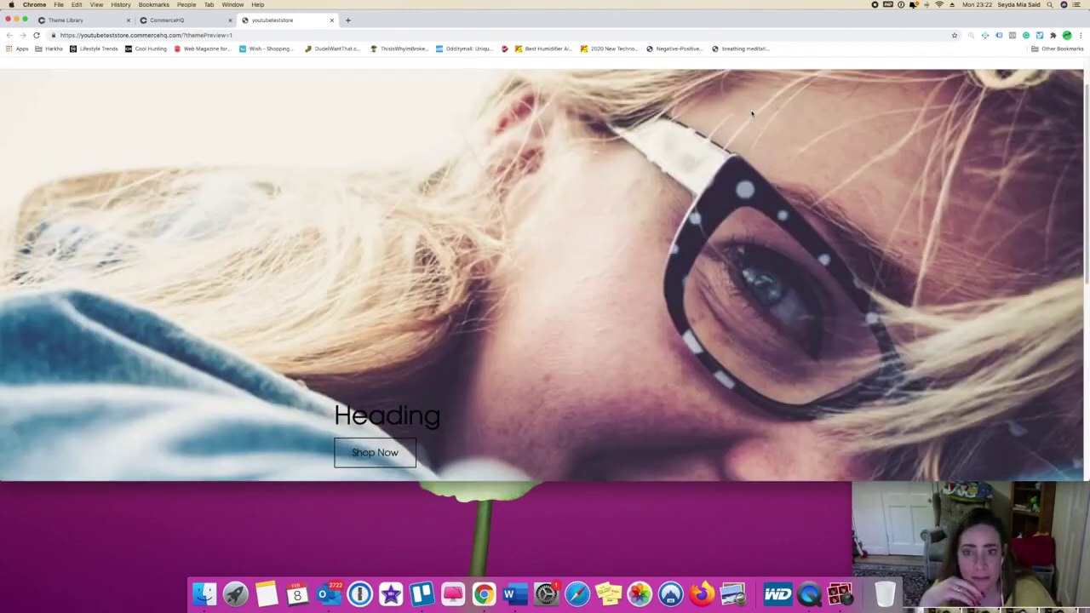
pyautogui.scroll(1, 752, 113)
pyautogui.scroll(-6, 751, 113)
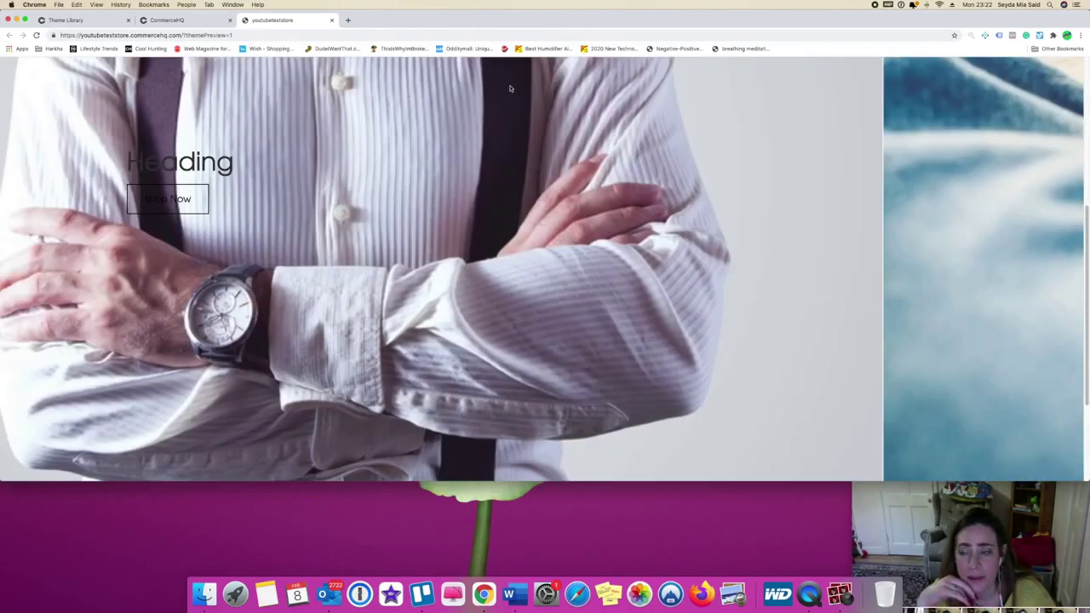
pyautogui.scroll(5, 933, 151)
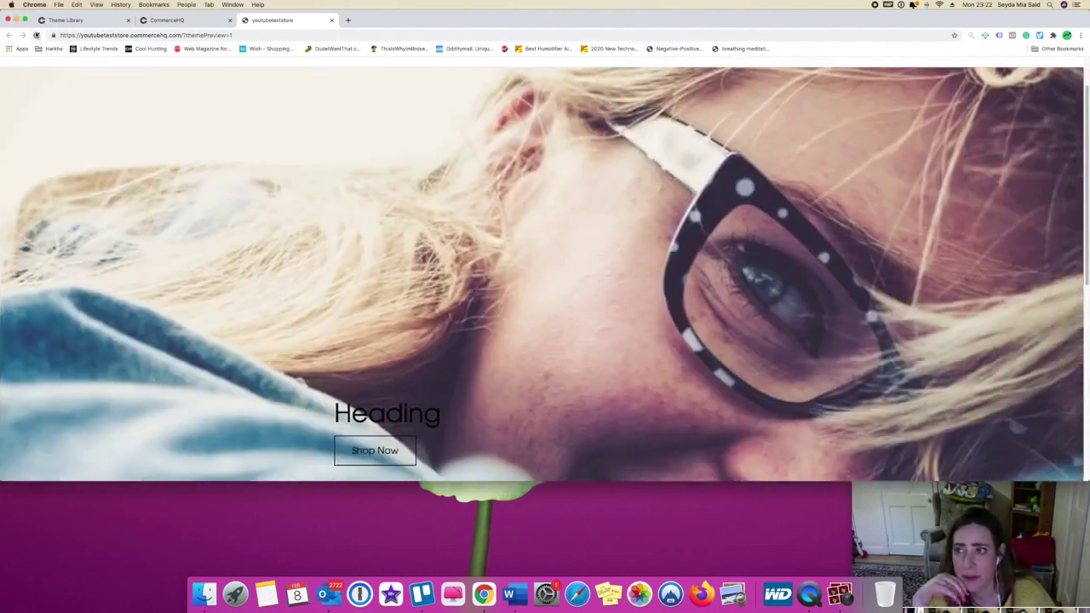
pyautogui.click(26, 19)
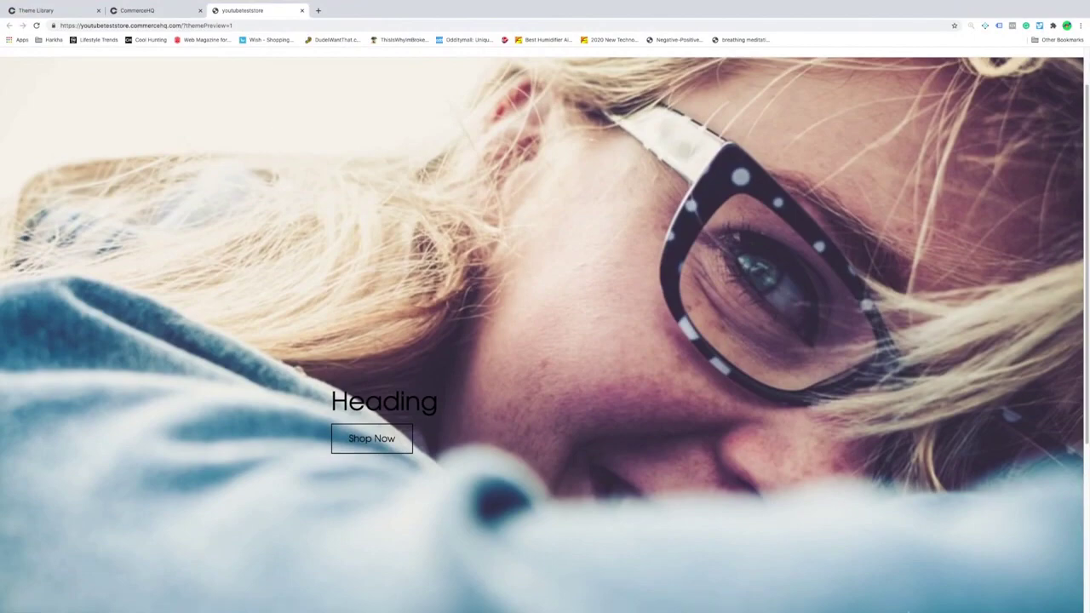
pyautogui.click(839, 594)
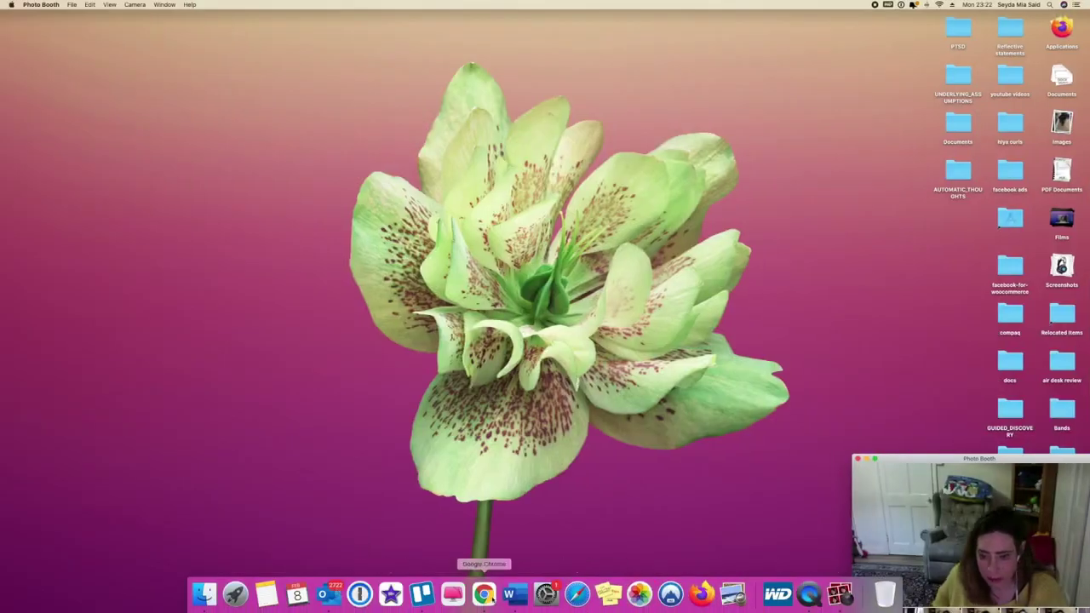
pyautogui.click(484, 593)
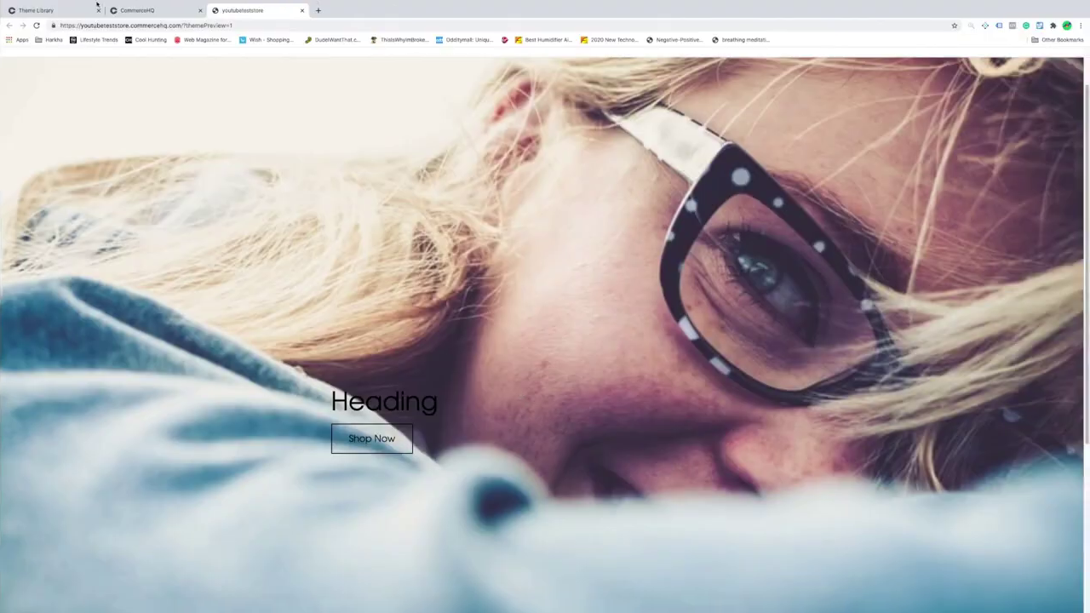
pyautogui.click(43, 9)
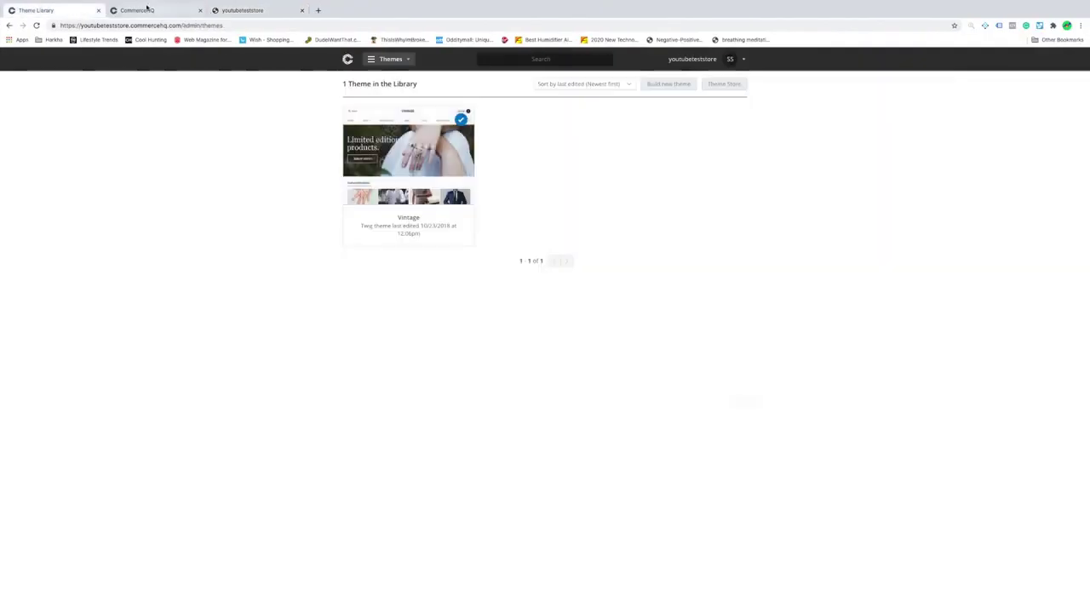
pyautogui.click(147, 8)
pyautogui.click(264, 29)
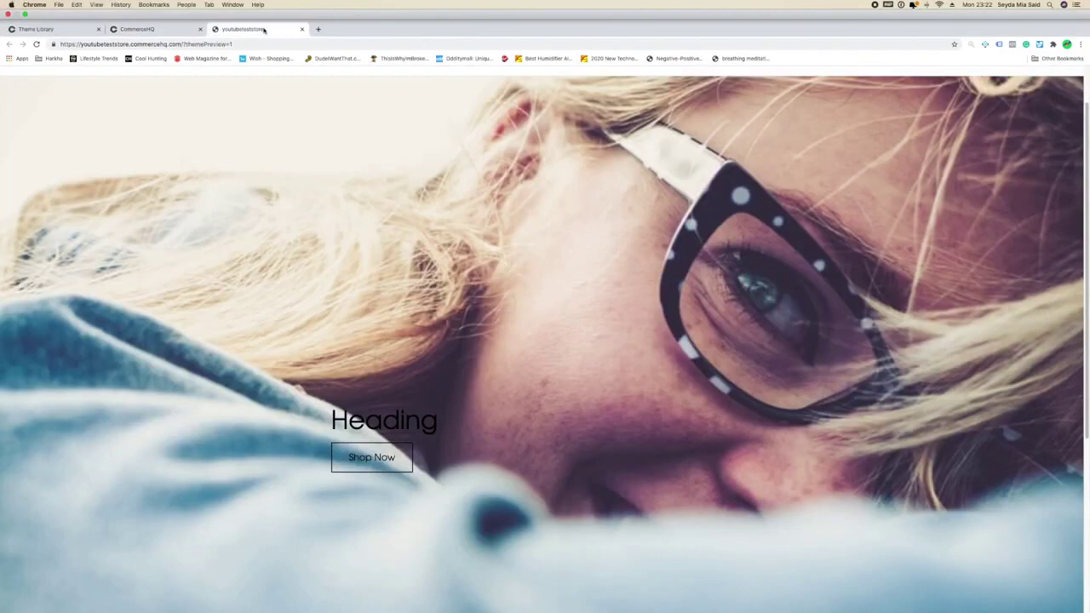
# Step: Follow the banner's Shop Now link and the On Sale link to check where they lead in the store, leaving full-screen view
pyautogui.click(373, 438)
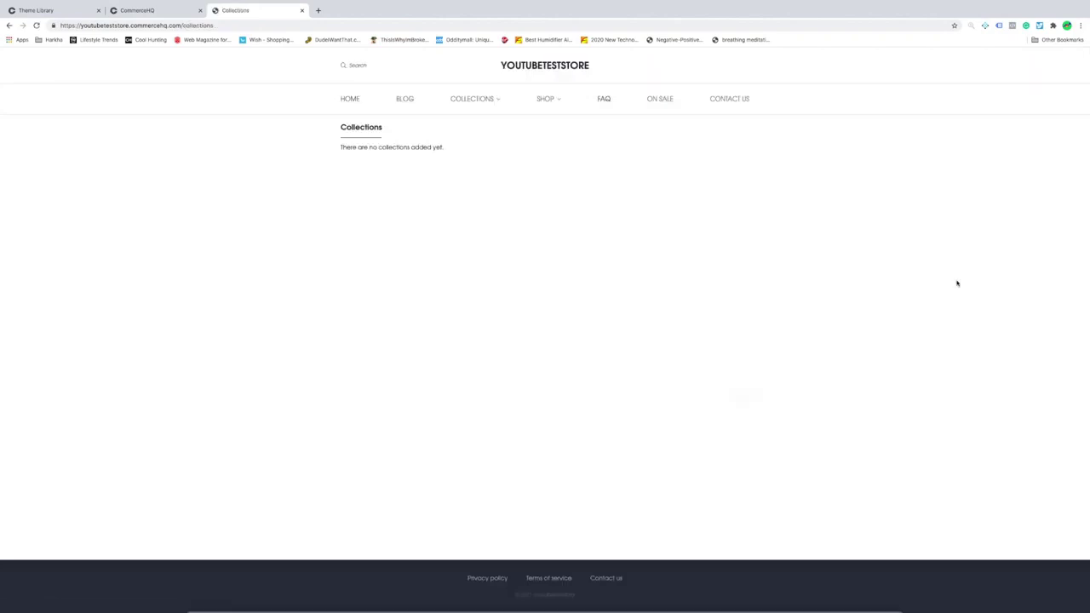
pyautogui.moveTo(2, 2)
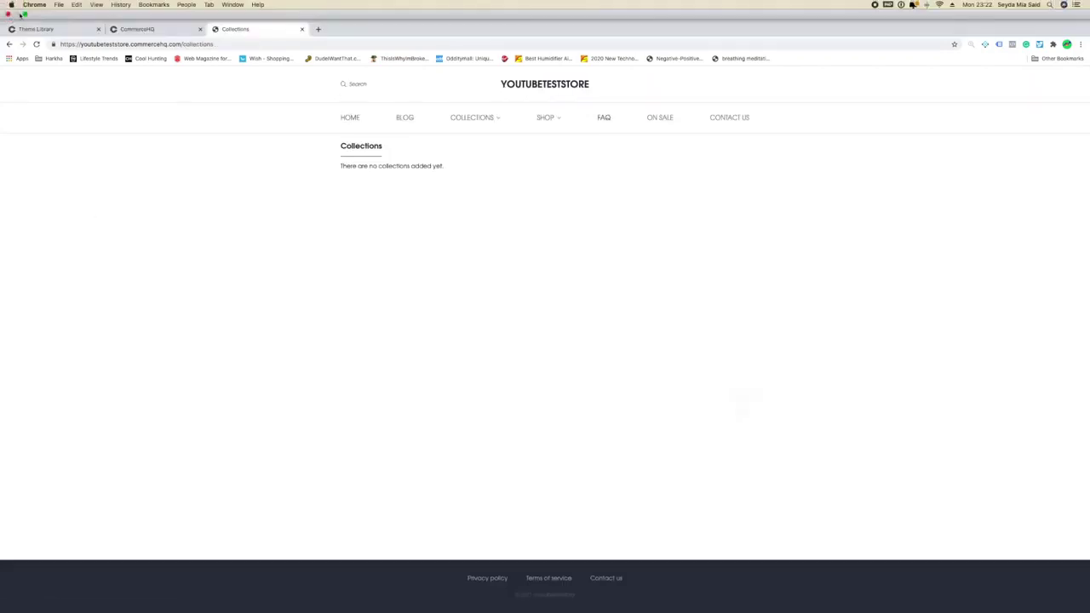
pyautogui.click(25, 15)
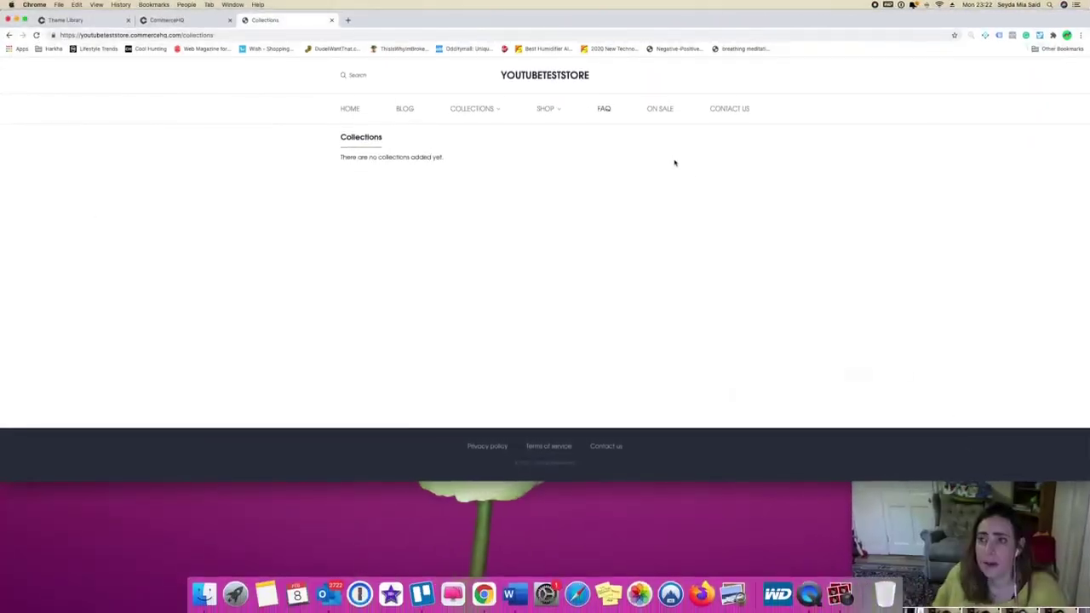
pyautogui.click(669, 109)
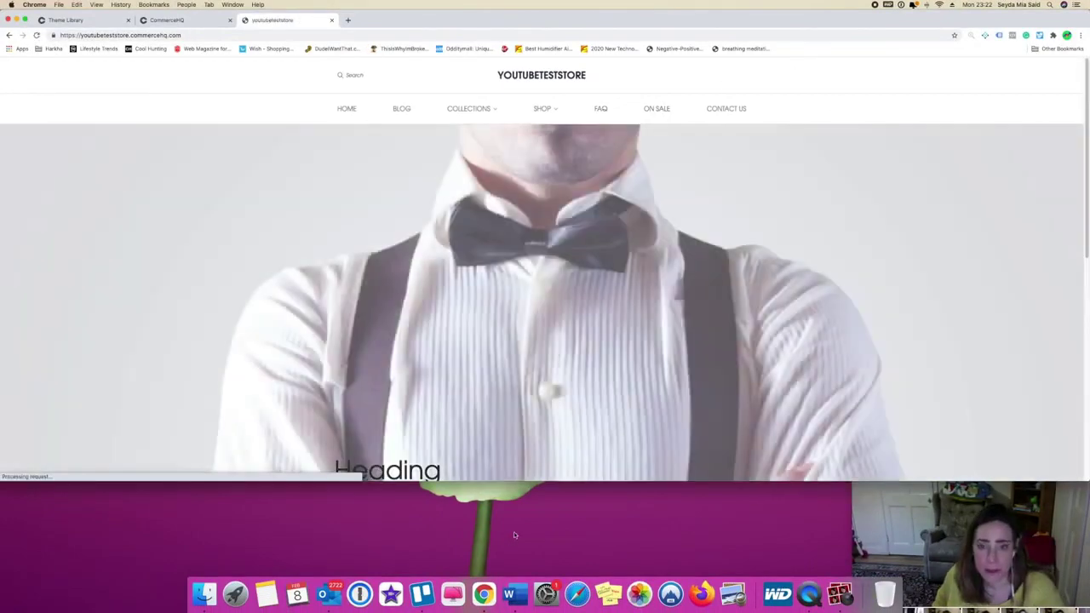
# Step: Examine the store's home page, including its Home link, banner slides and the sections below them
pyautogui.scroll(-3, 393, 314)
pyautogui.scroll(3, 394, 313)
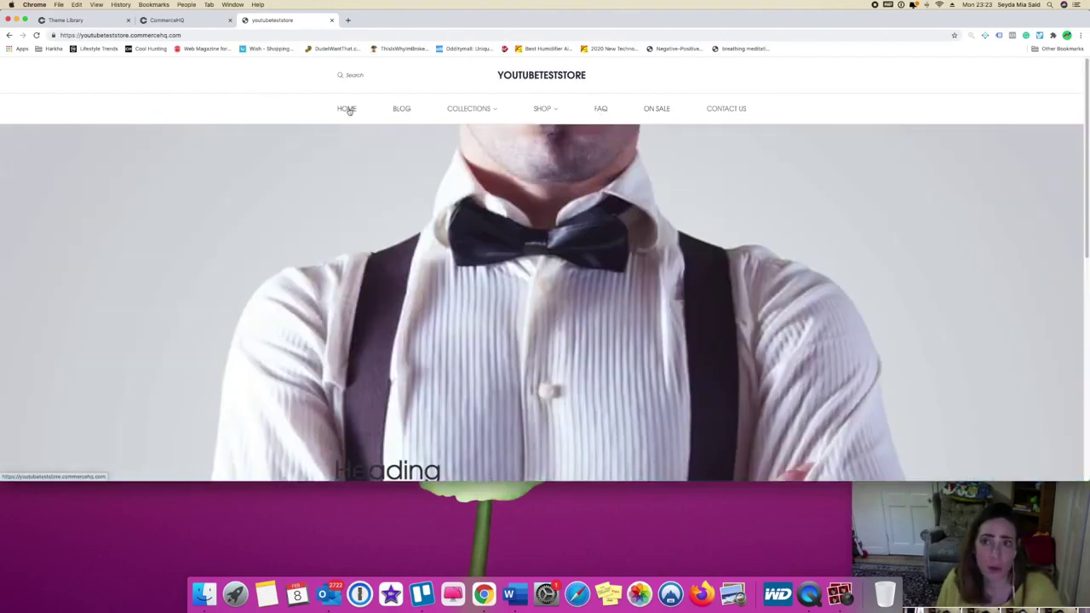
pyautogui.click(349, 112)
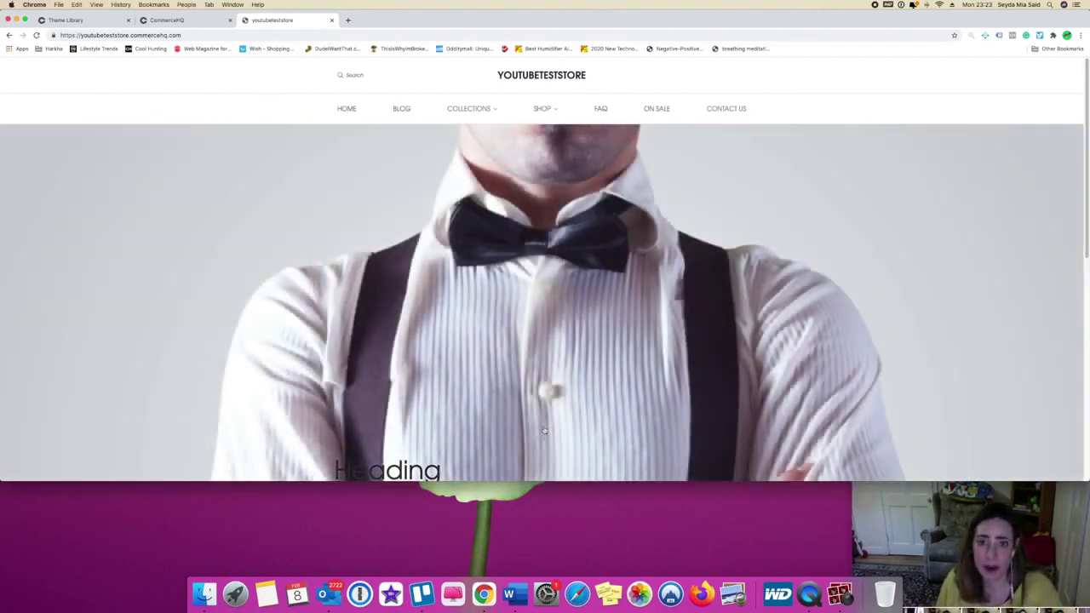
pyautogui.scroll(-5, 537, 442)
pyautogui.scroll(5, 613, 357)
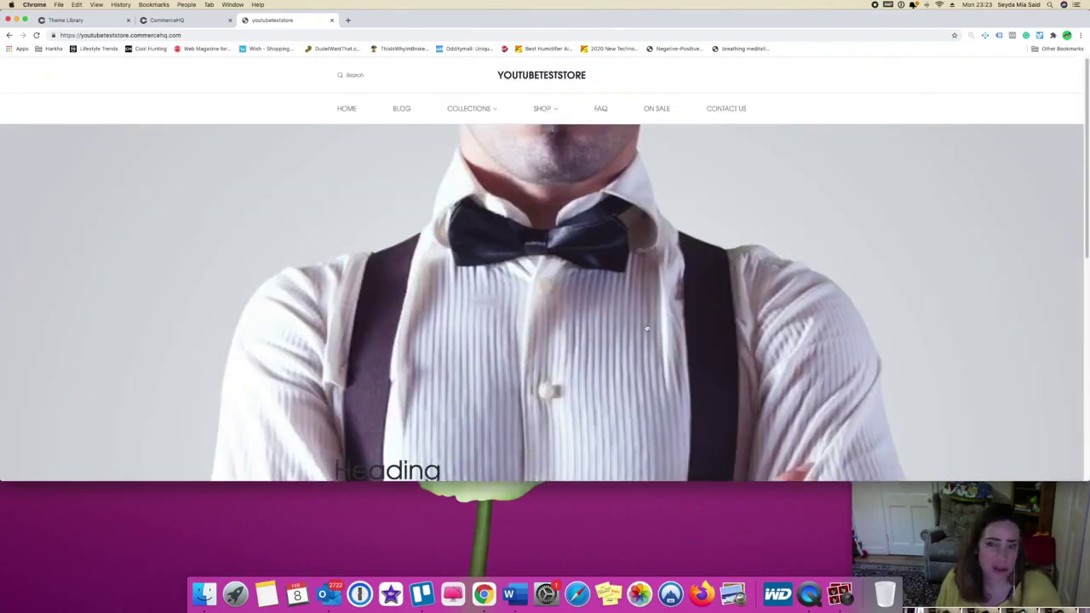
pyautogui.scroll(-3, 647, 328)
pyautogui.scroll(-2, 688, 334)
pyautogui.scroll(-1, 688, 341)
pyautogui.scroll(2, 671, 328)
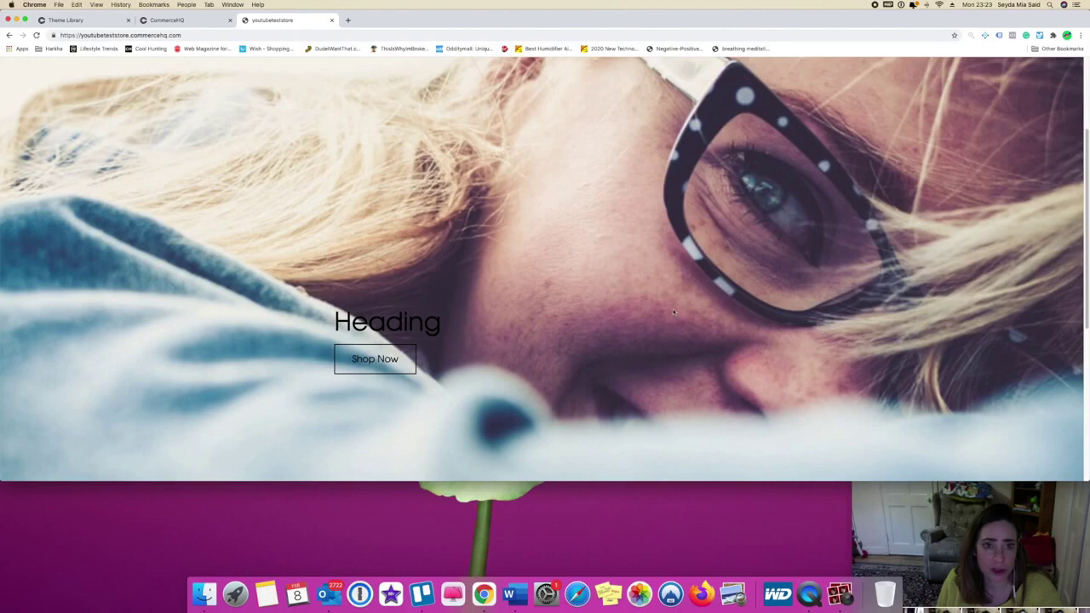
pyautogui.scroll(2, 575, 307)
pyautogui.scroll(-2, 579, 367)
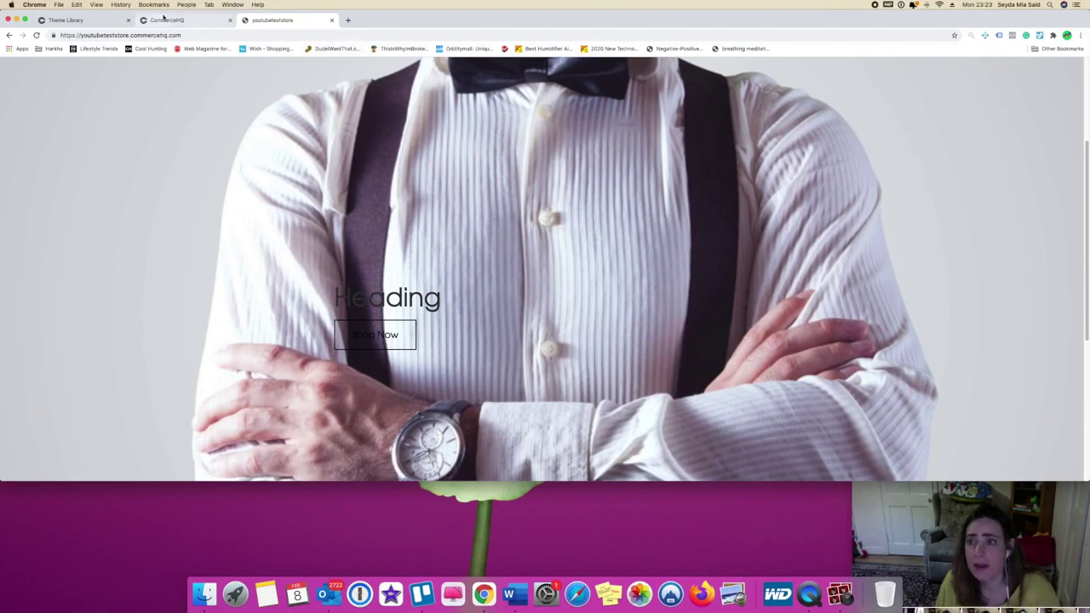
# Step: Return to the Vintage theme's code editor and look through its folders and files
pyautogui.click(157, 24)
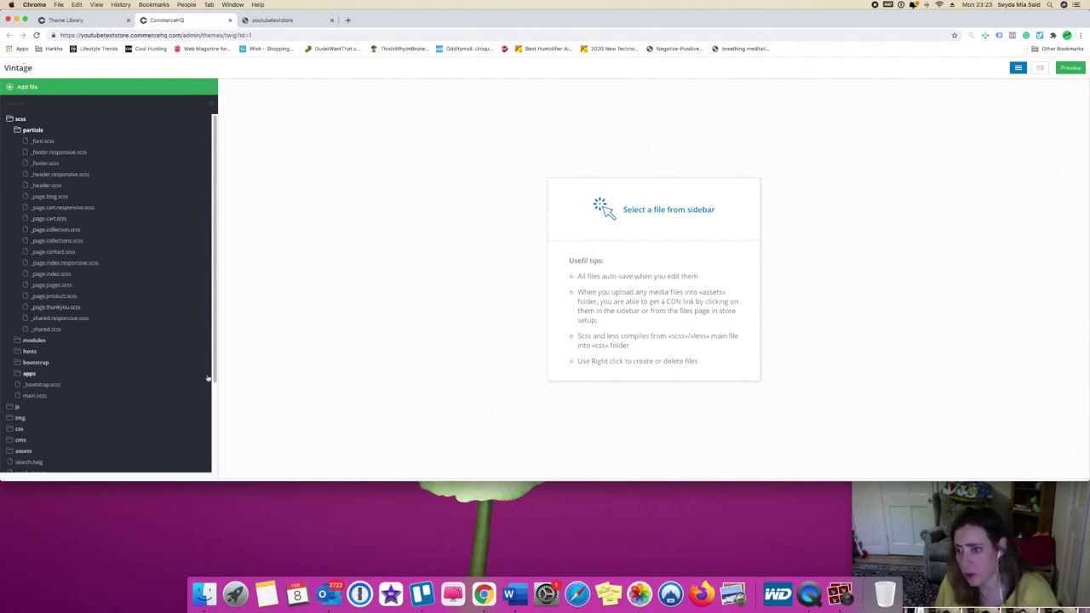
pyautogui.scroll(-3, 215, 380)
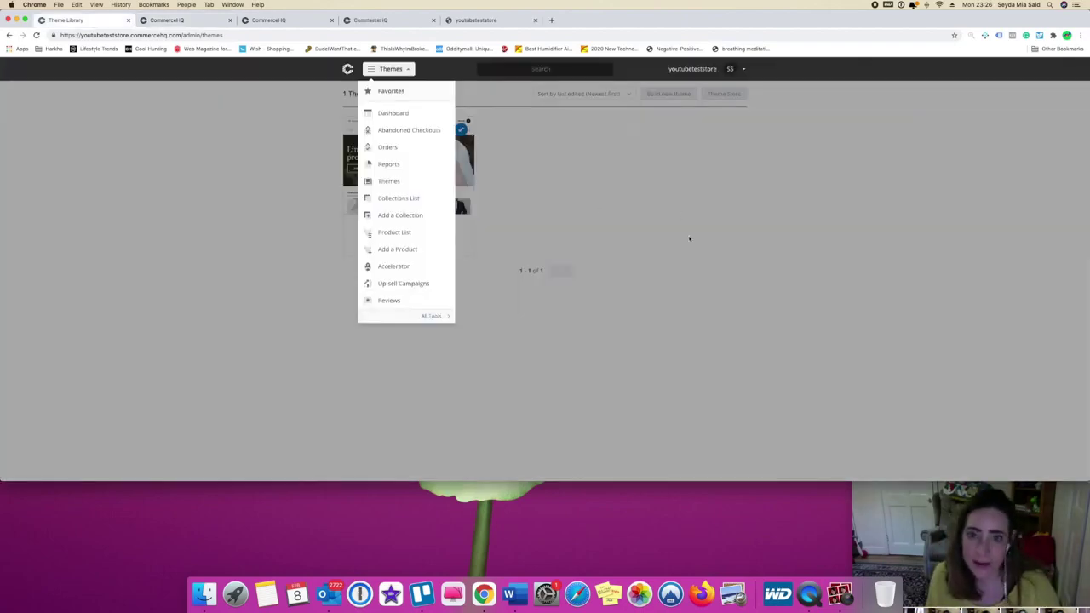
# Step: Reopen the Vintage theme for editing from the theme library, preview it, and return to its file editor
pyautogui.click(689, 245)
pyautogui.moveTo(426, 205)
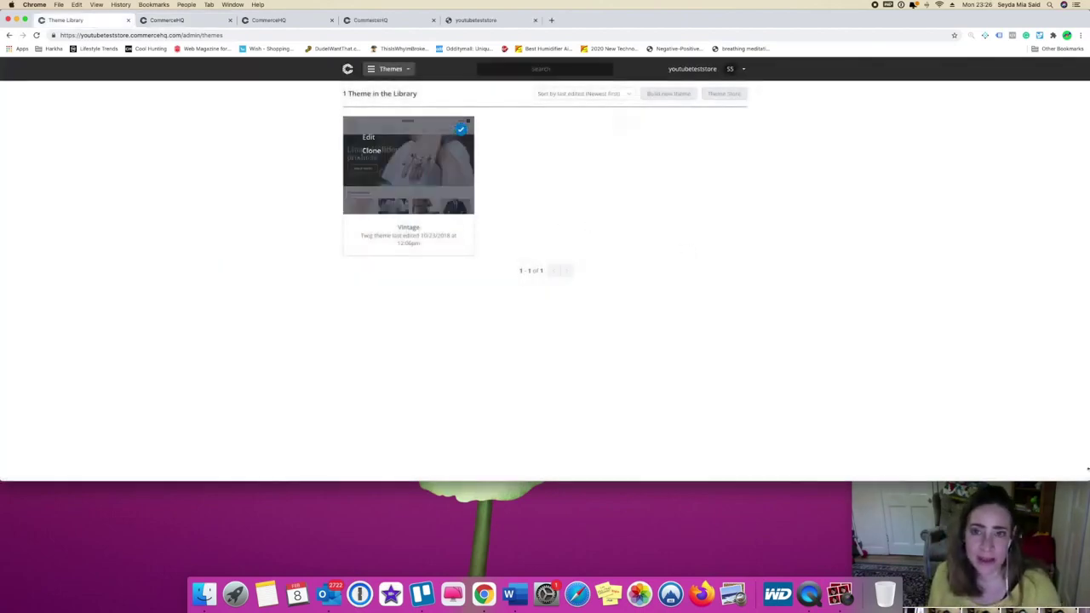
pyautogui.moveTo(420, 159)
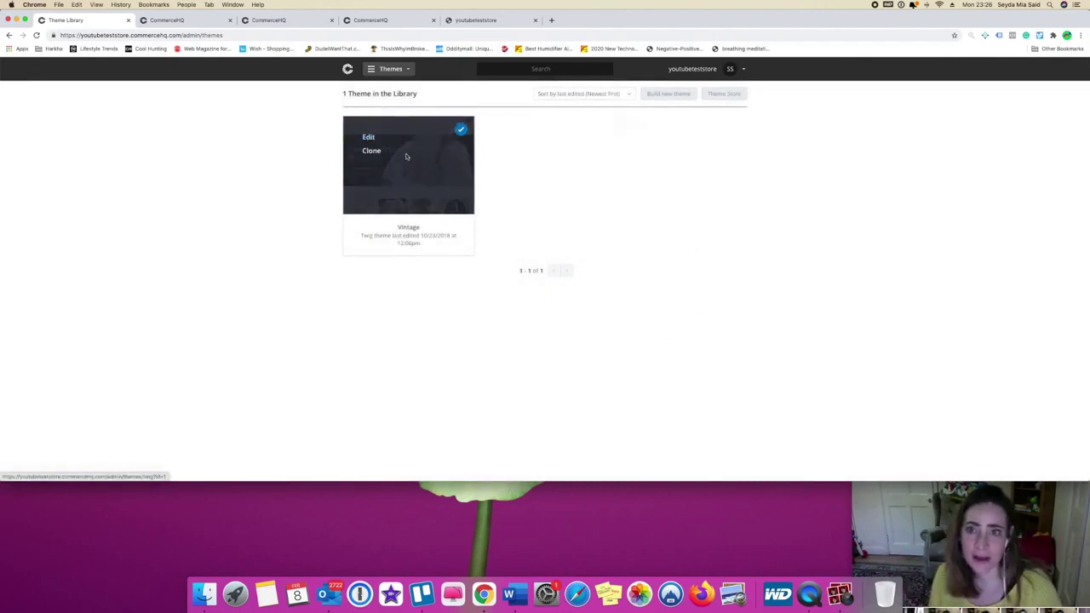
pyautogui.click(369, 140)
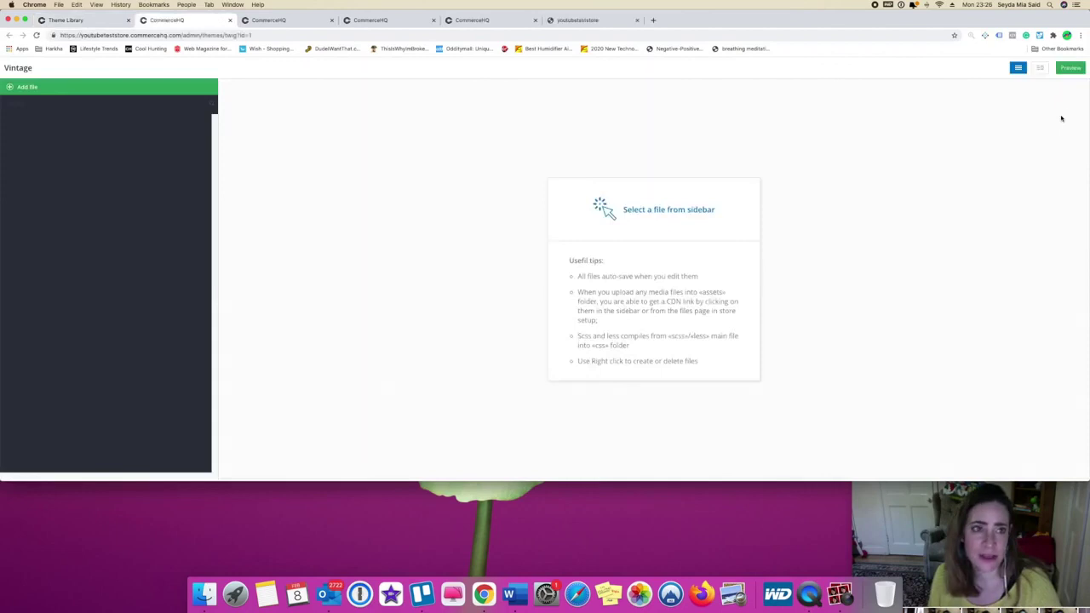
pyautogui.click(1075, 68)
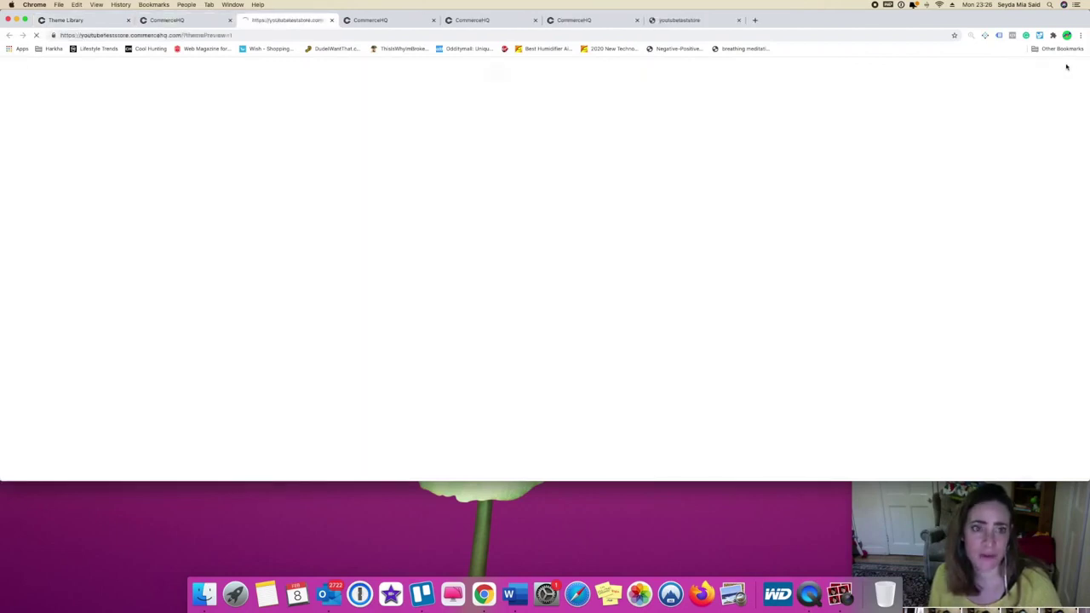
pyautogui.click(174, 21)
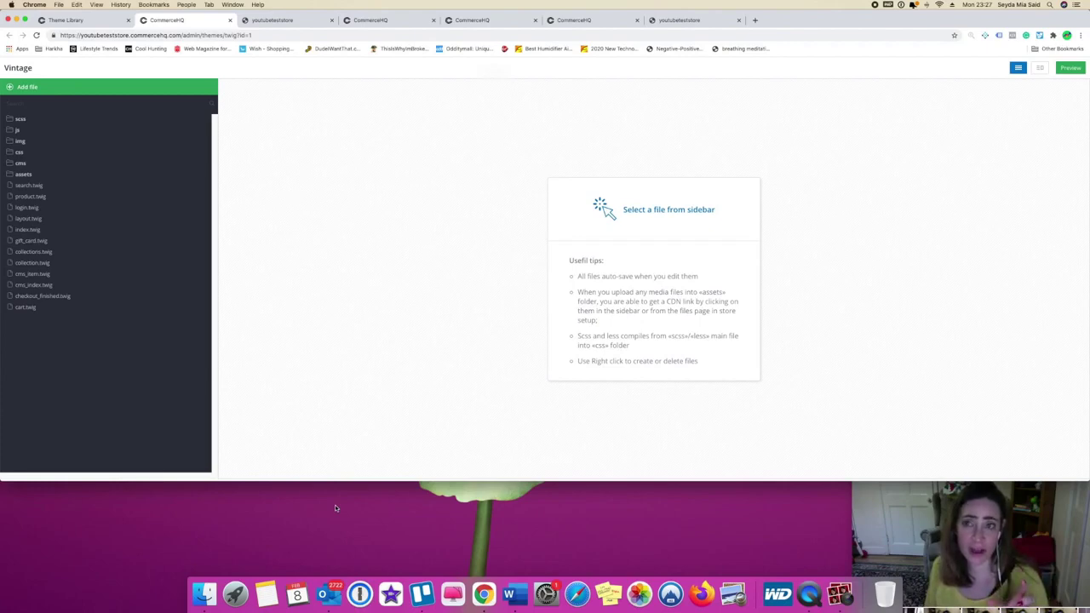
# Step: Close the extra Vintage code editor tab that has _bordered-pulled.scss open, and return to the theme library
pyautogui.click(363, 23)
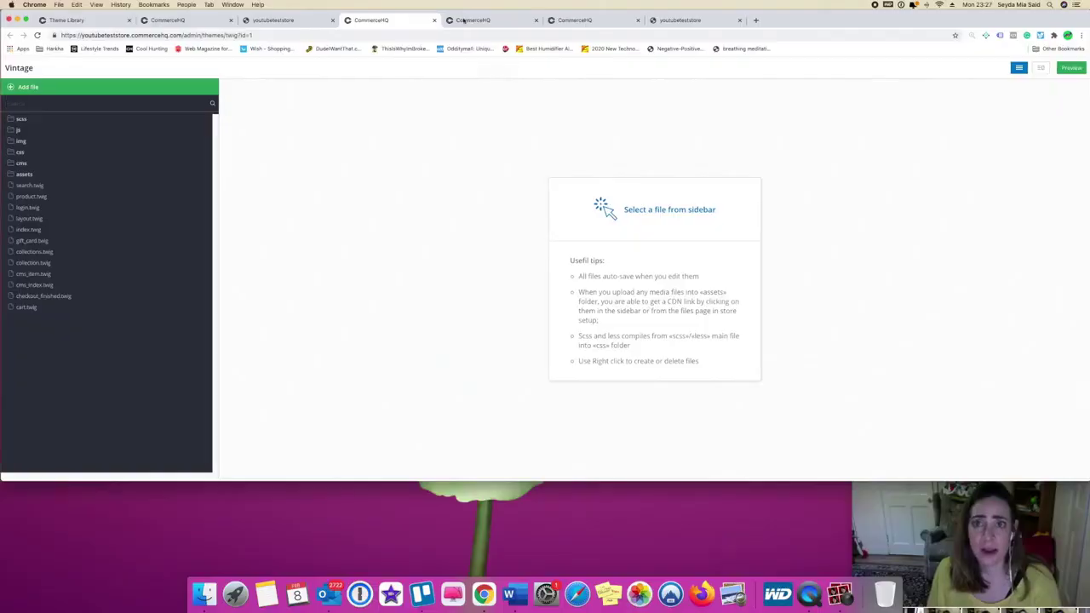
pyautogui.click(460, 23)
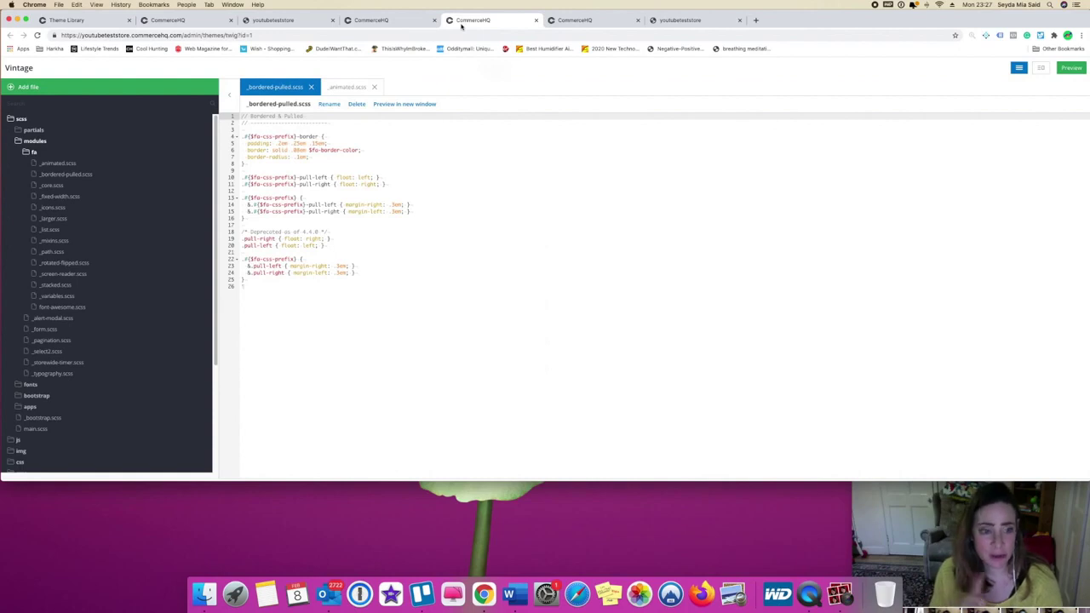
pyautogui.click(536, 20)
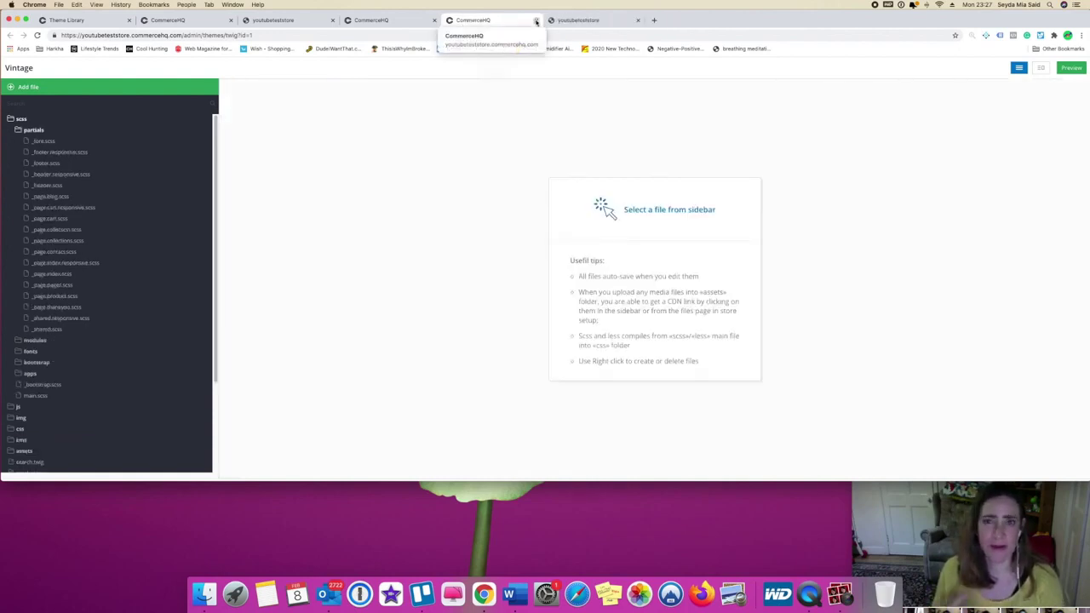
pyautogui.click(298, 22)
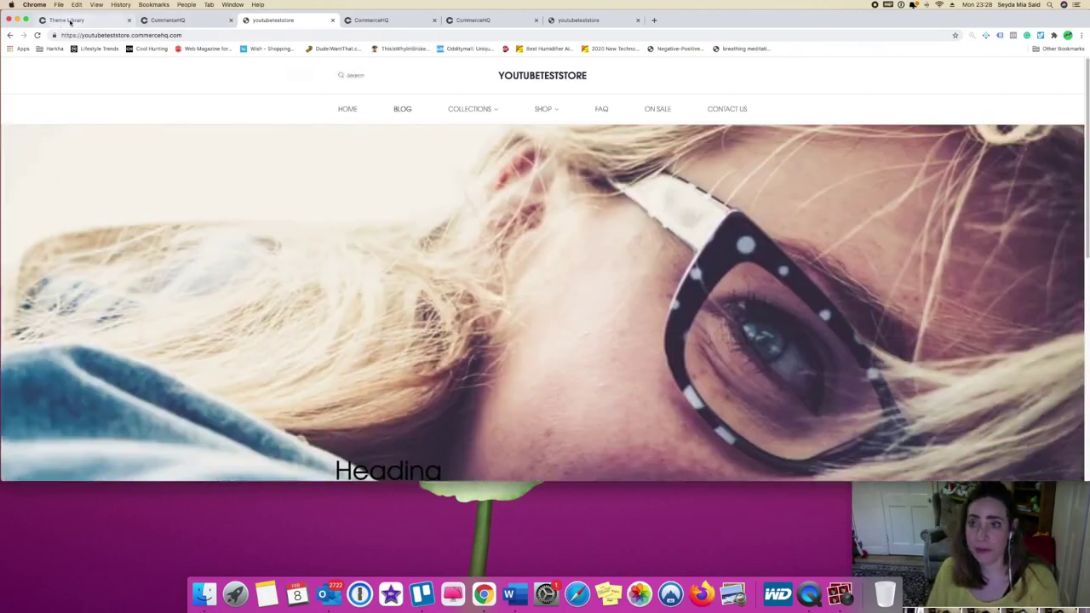
pyautogui.click(65, 20)
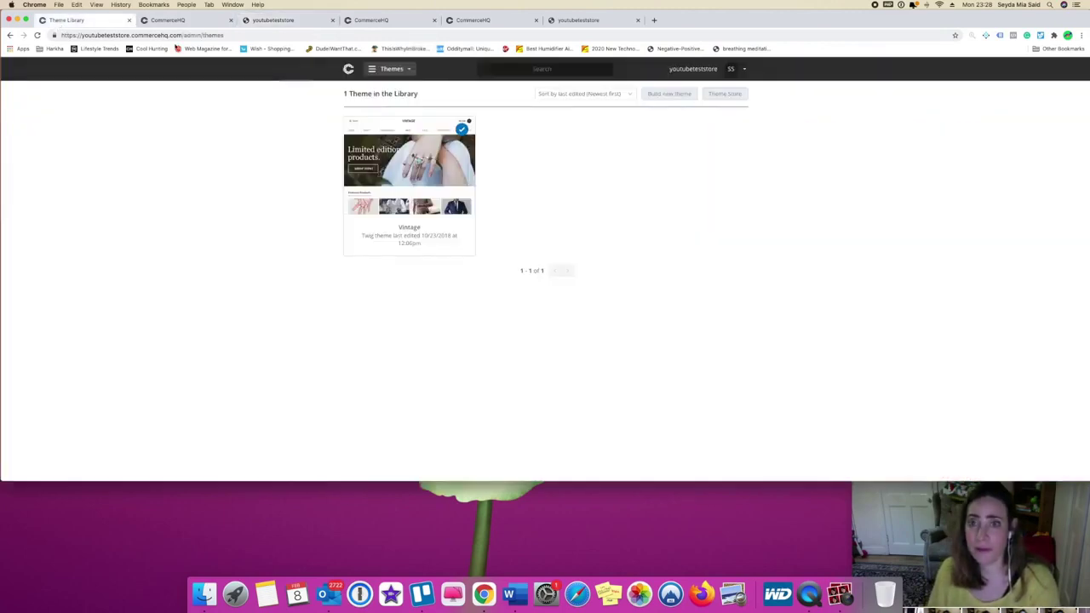
# Step: Expand the admin navigation to show all tools and open the Apps Store
pyautogui.click(384, 74)
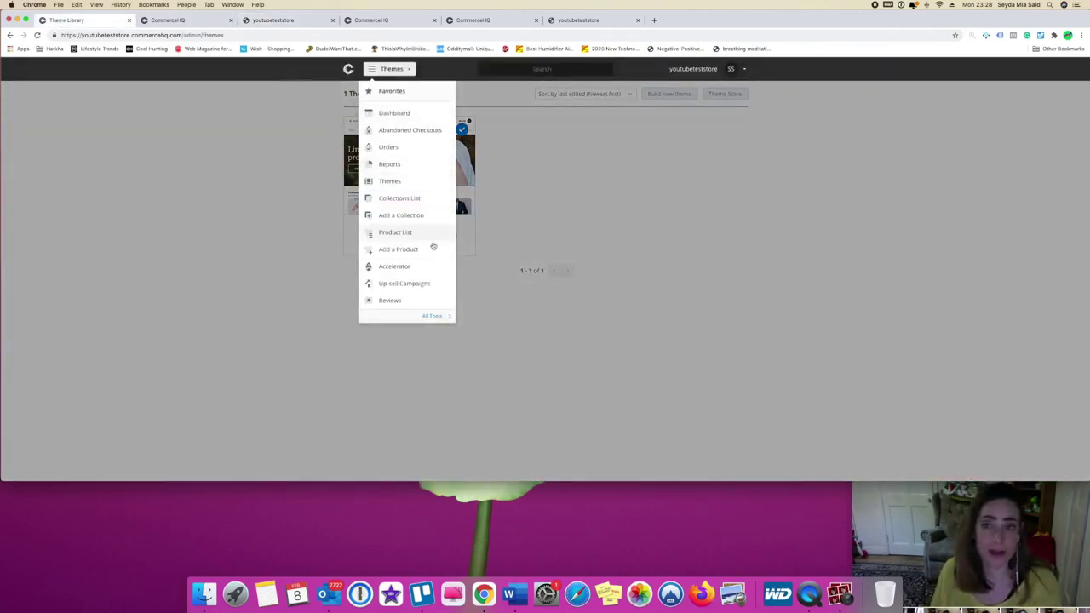
pyautogui.click(432, 315)
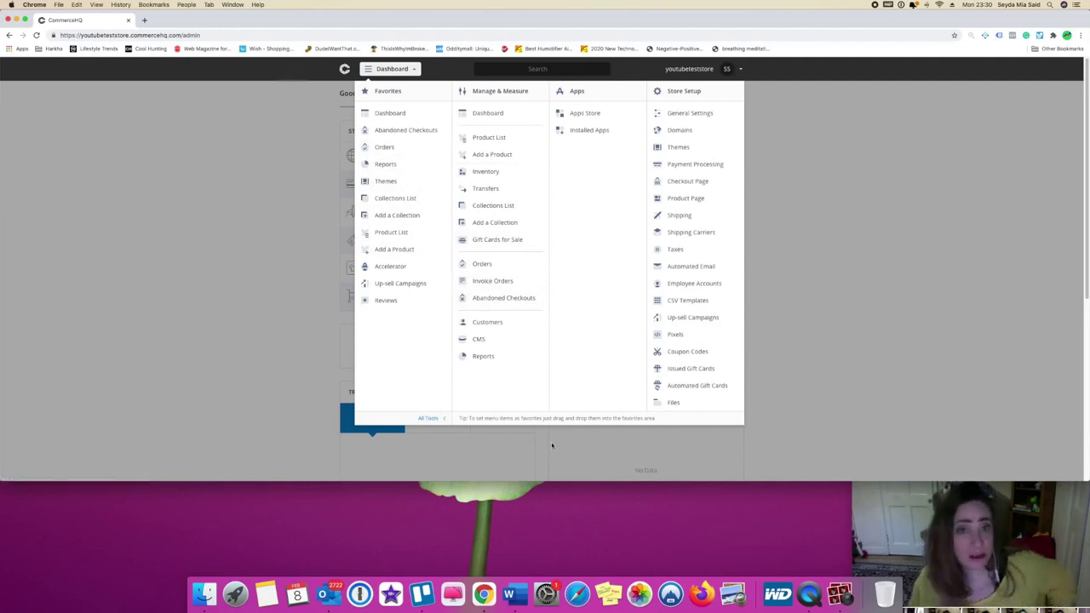
pyautogui.click(582, 120)
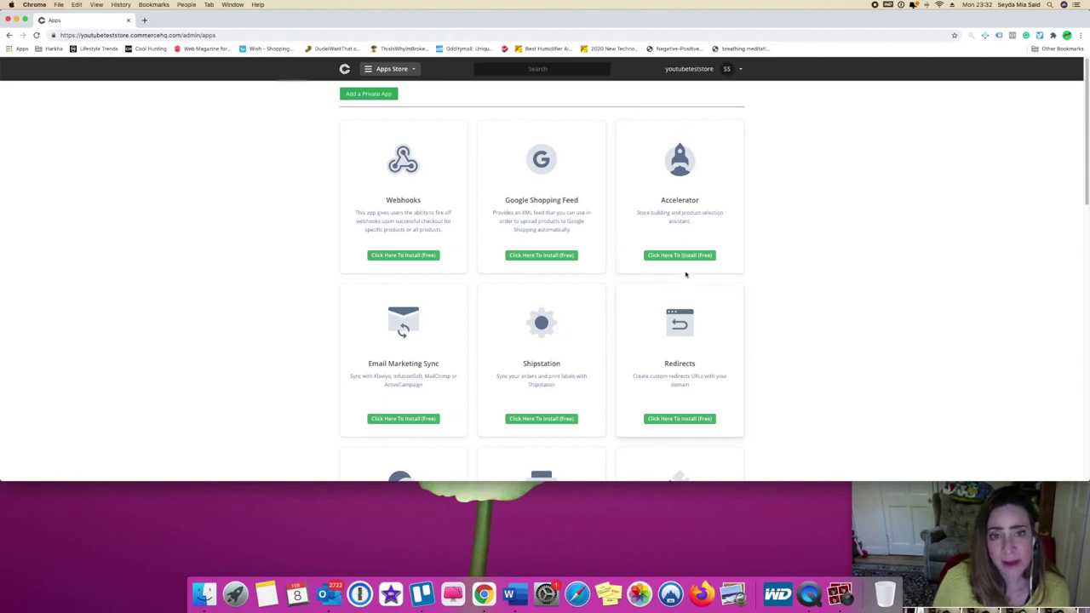
# Step: Look through the available apps and their descriptions, from Webhooks down to Recent Purchase Notifications
pyautogui.scroll(-2, 631, 290)
pyautogui.scroll(-2, 630, 294)
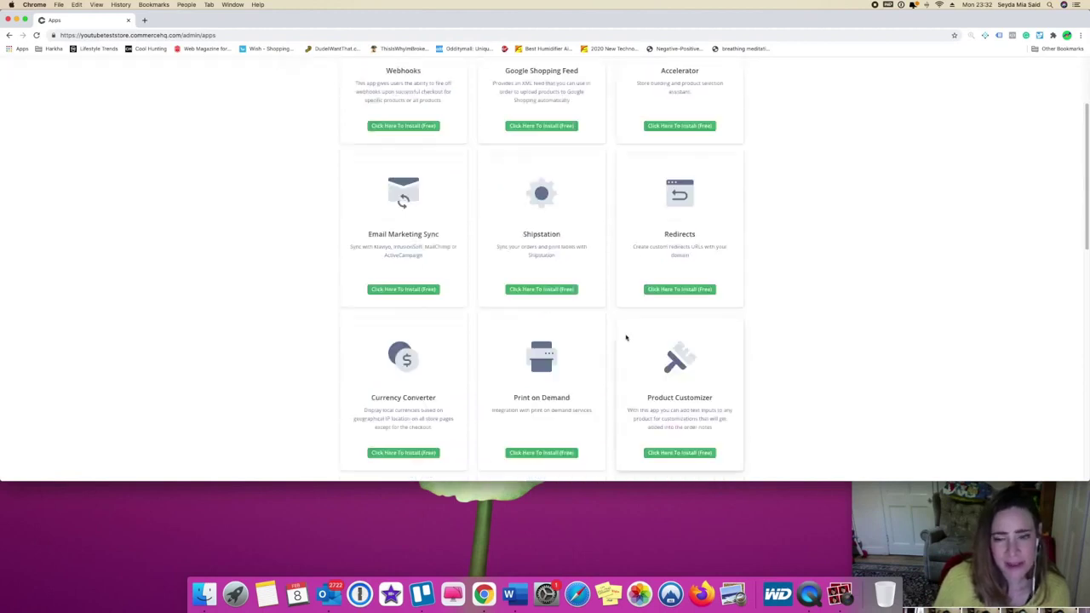
pyautogui.scroll(-3, 647, 261)
pyautogui.scroll(-2, 754, 303)
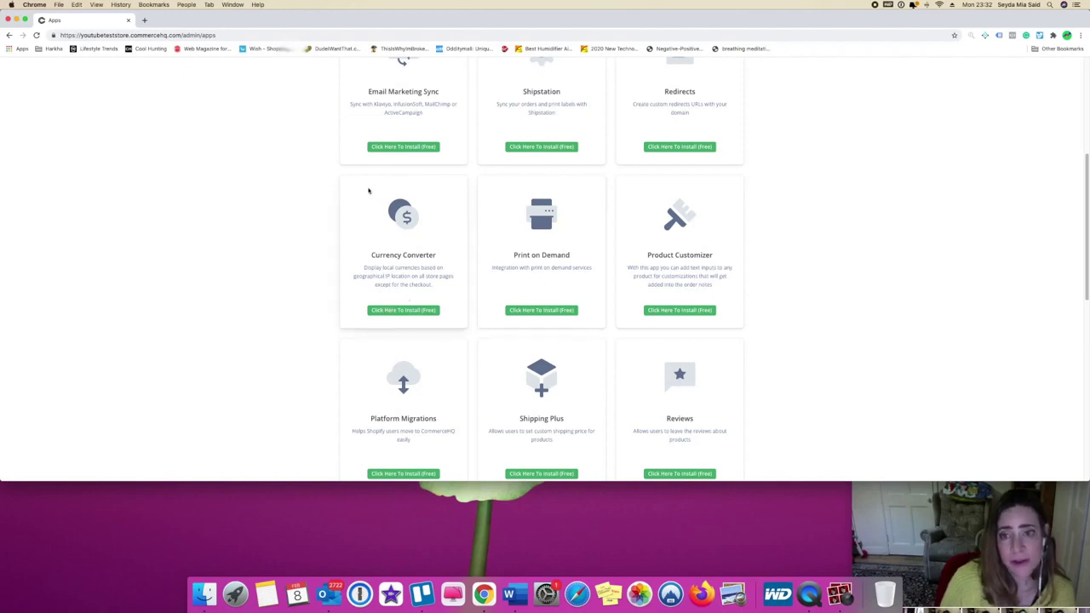
pyautogui.scroll(-5, 470, 450)
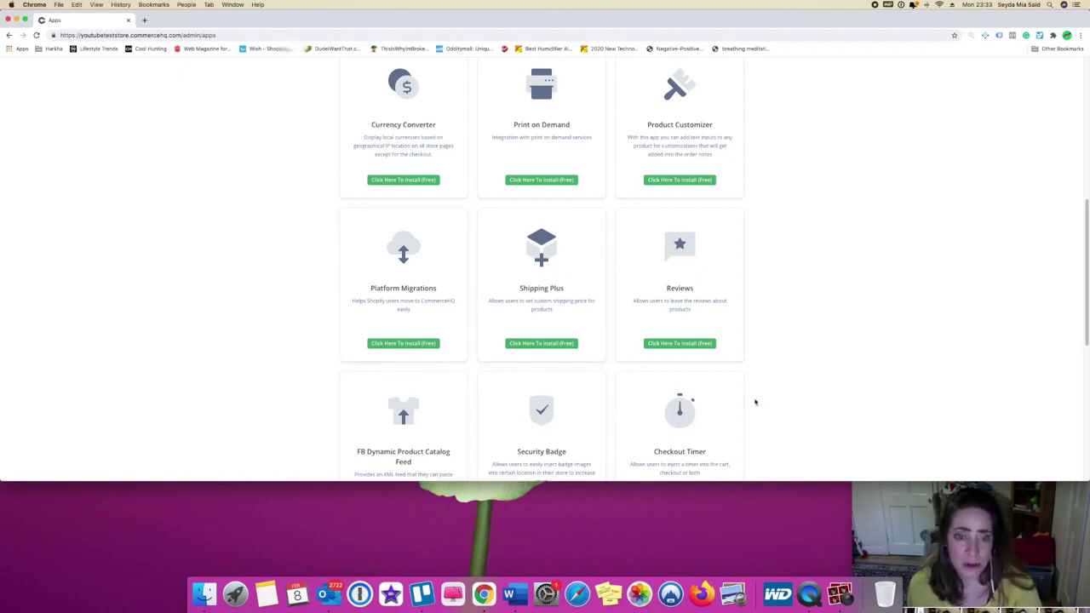
pyautogui.scroll(-3, 628, 414)
pyautogui.scroll(-4, 451, 458)
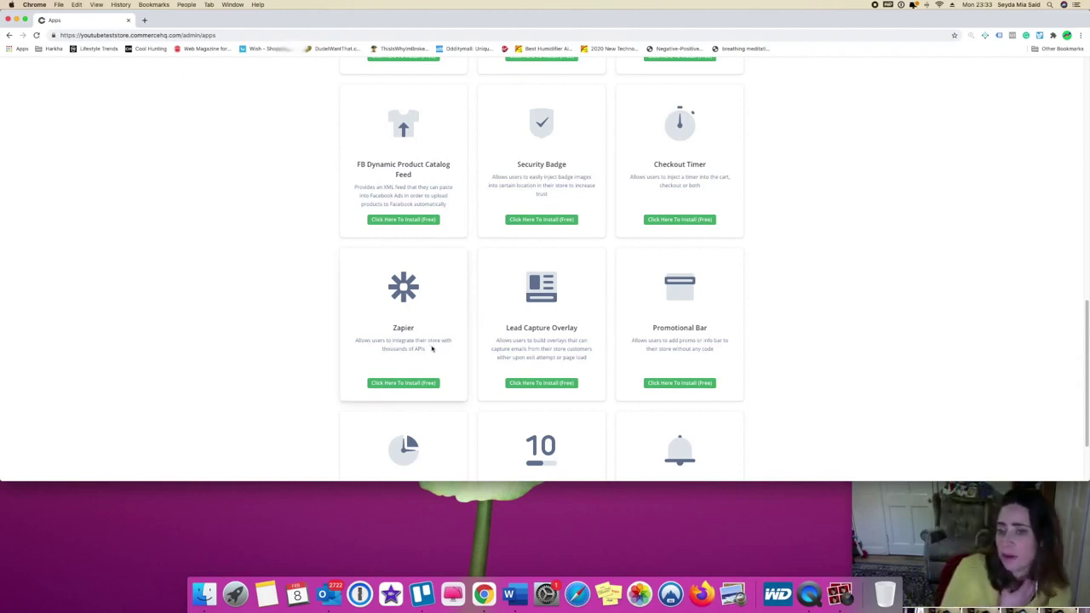
pyautogui.scroll(-3, 438, 365)
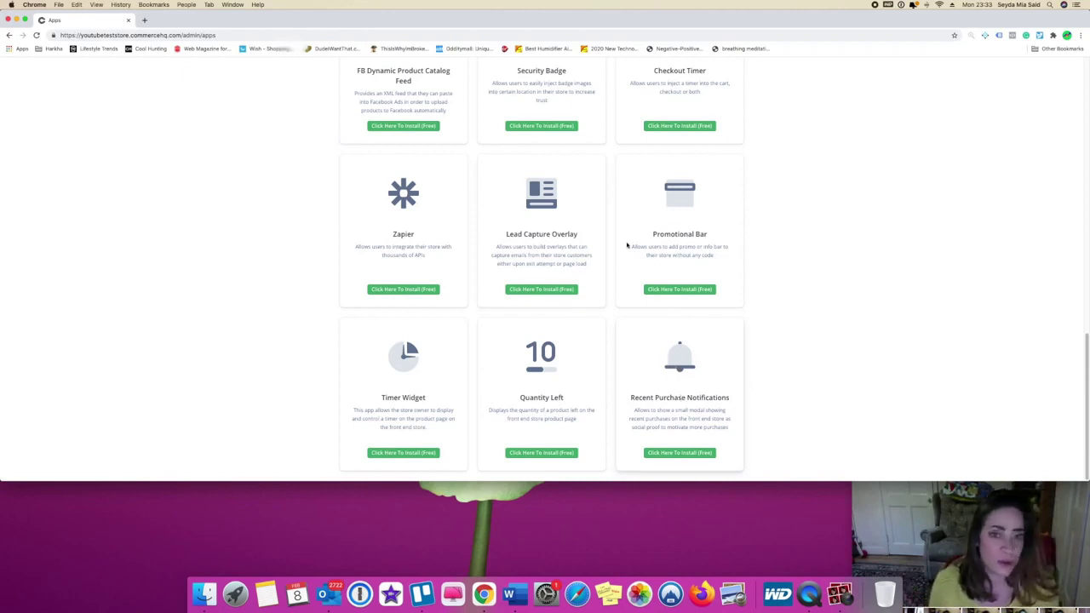
pyautogui.scroll(2, 652, 268)
# Step: Open the Accelerator app and go to its Add Products and Download Ads catalogue
pyautogui.click(392, 69)
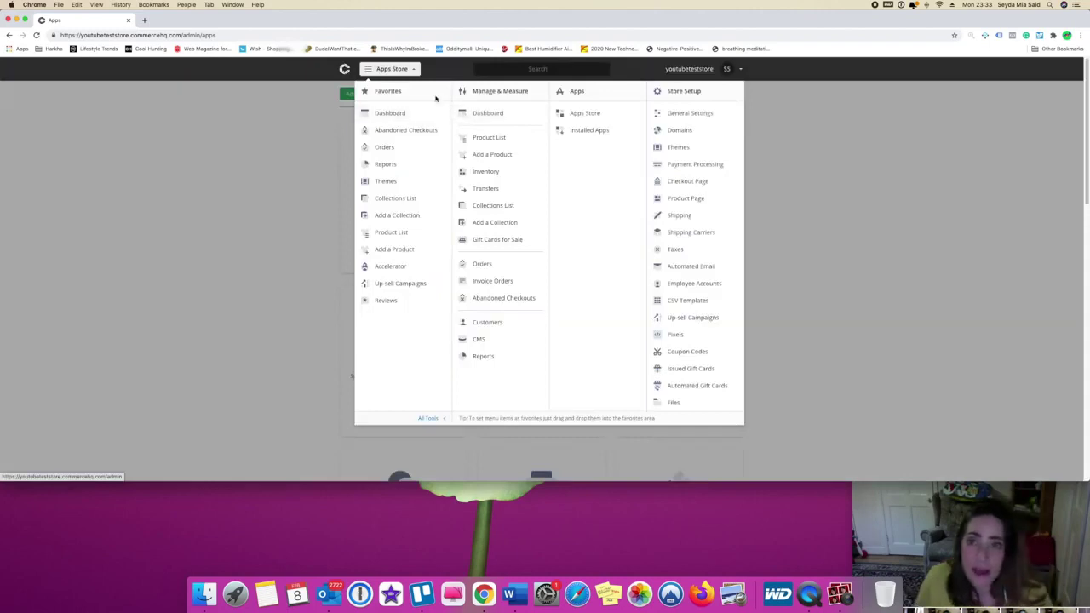
pyautogui.click(388, 265)
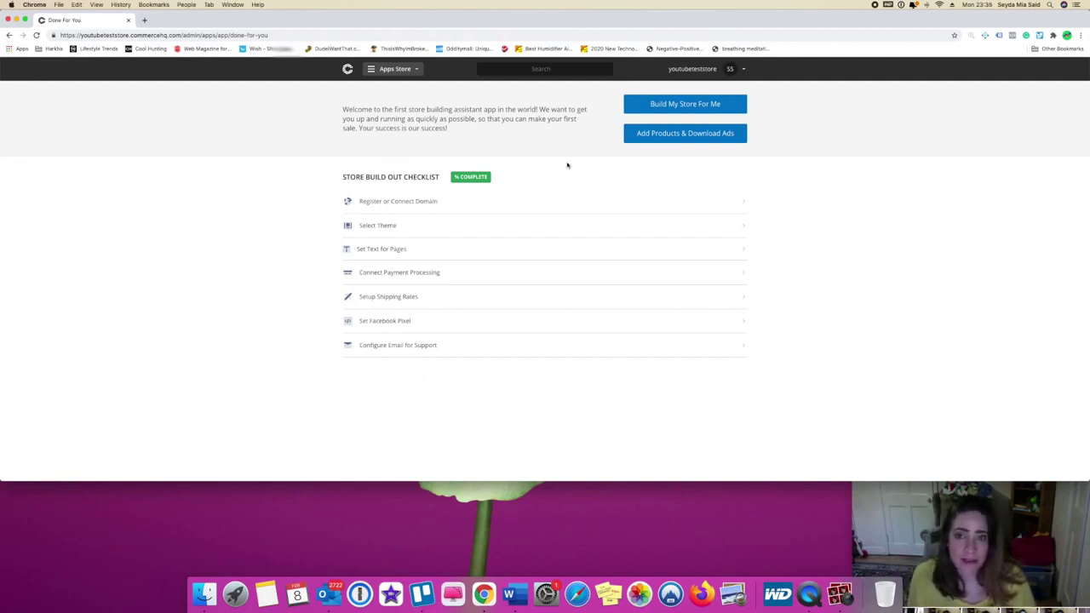
pyautogui.click(706, 137)
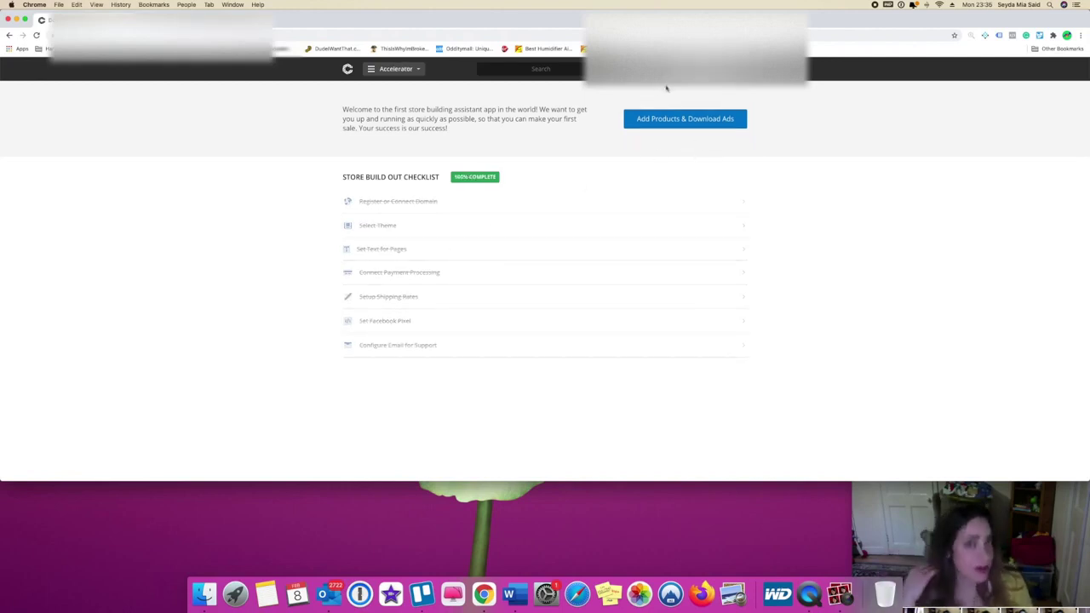
pyautogui.click(693, 128)
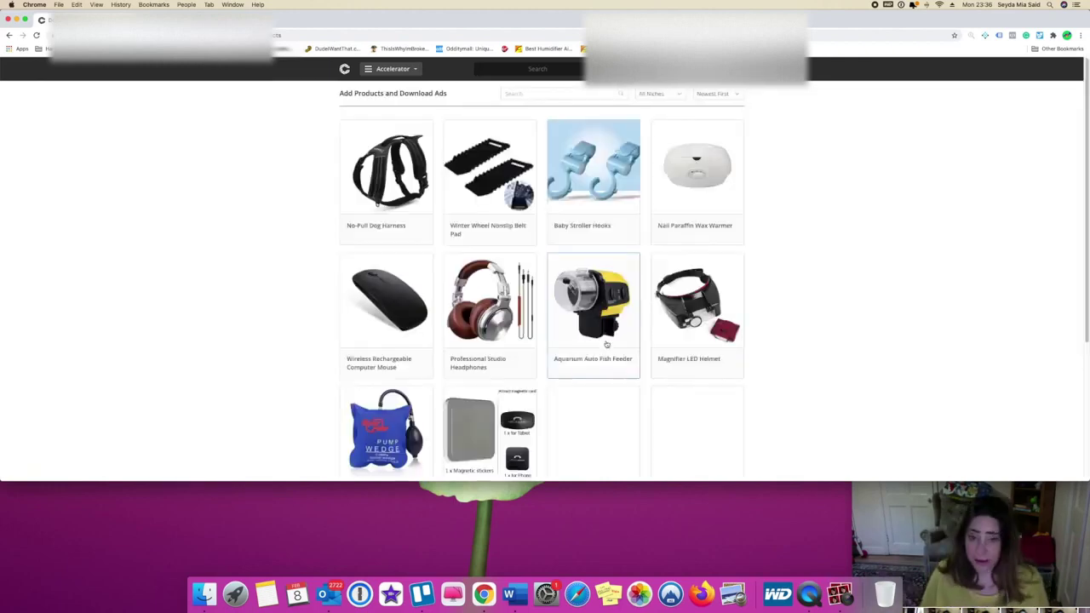
# Step: Page through the Accelerator's product catalogue, examining the items offered and which ones are marked as added to the store
pyautogui.scroll(-4, 717, 361)
pyautogui.click(736, 460)
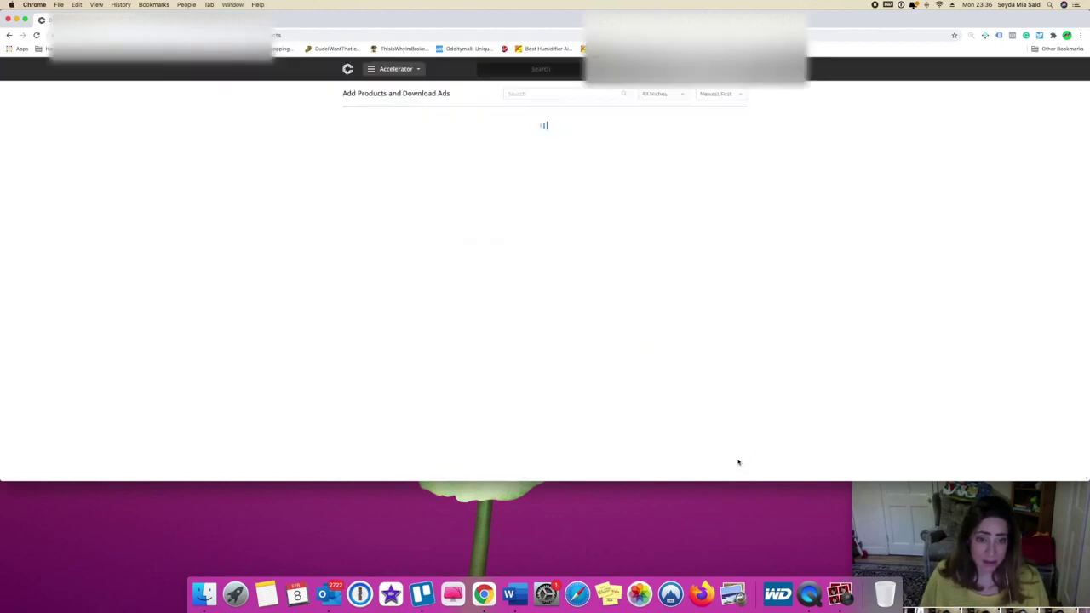
pyautogui.scroll(-3, 766, 375)
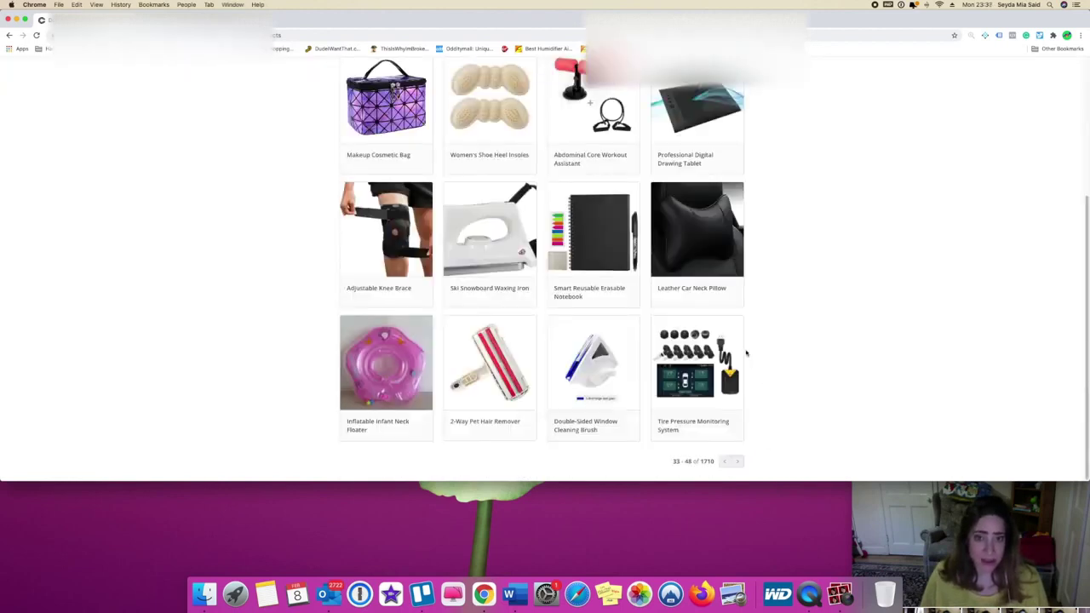
pyautogui.click(738, 461)
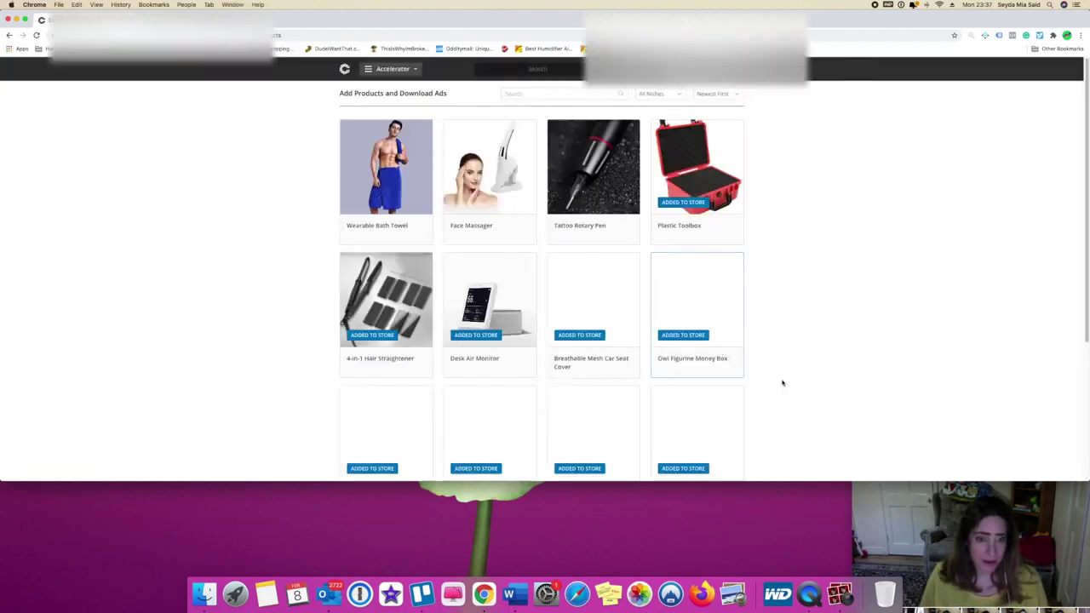
pyautogui.scroll(-4, 771, 401)
pyautogui.click(736, 461)
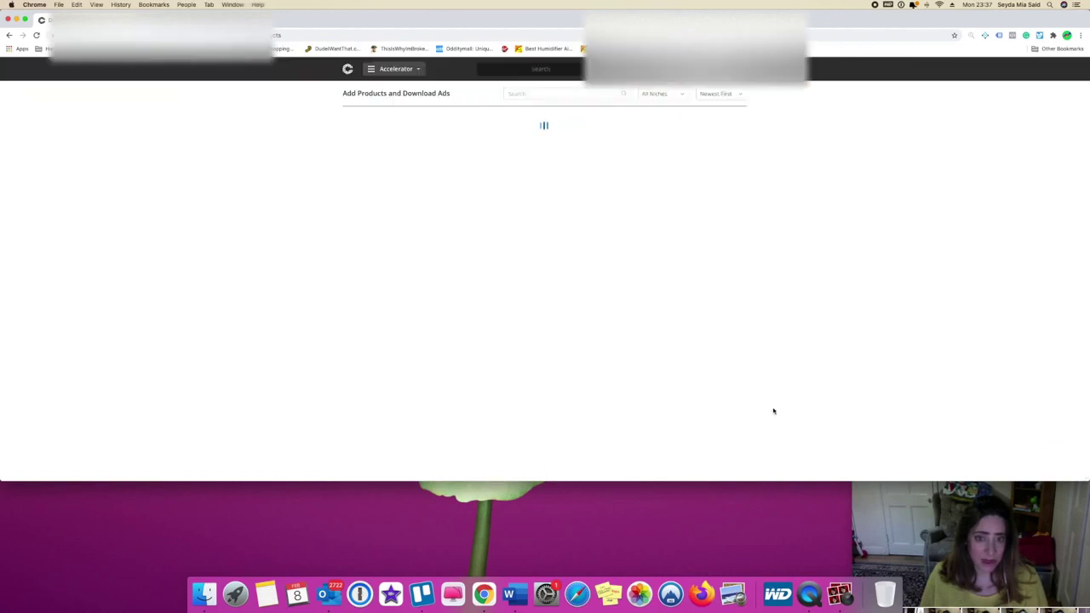
pyautogui.scroll(-4, 775, 408)
pyautogui.click(737, 460)
pyautogui.scroll(-4, 801, 358)
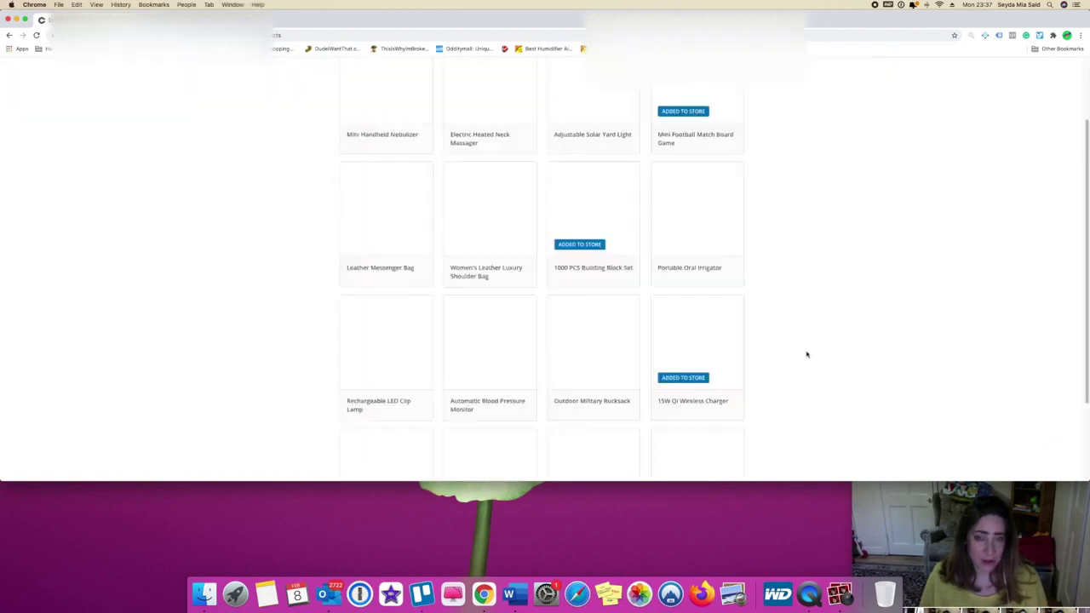
pyautogui.click(738, 461)
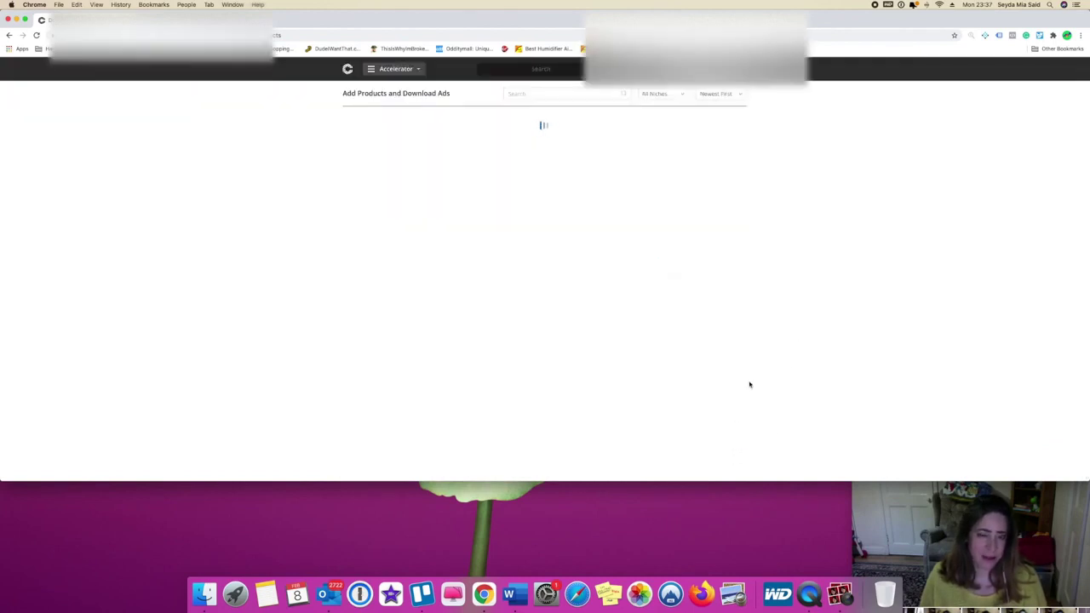
pyautogui.scroll(-4, 749, 388)
pyautogui.click(737, 460)
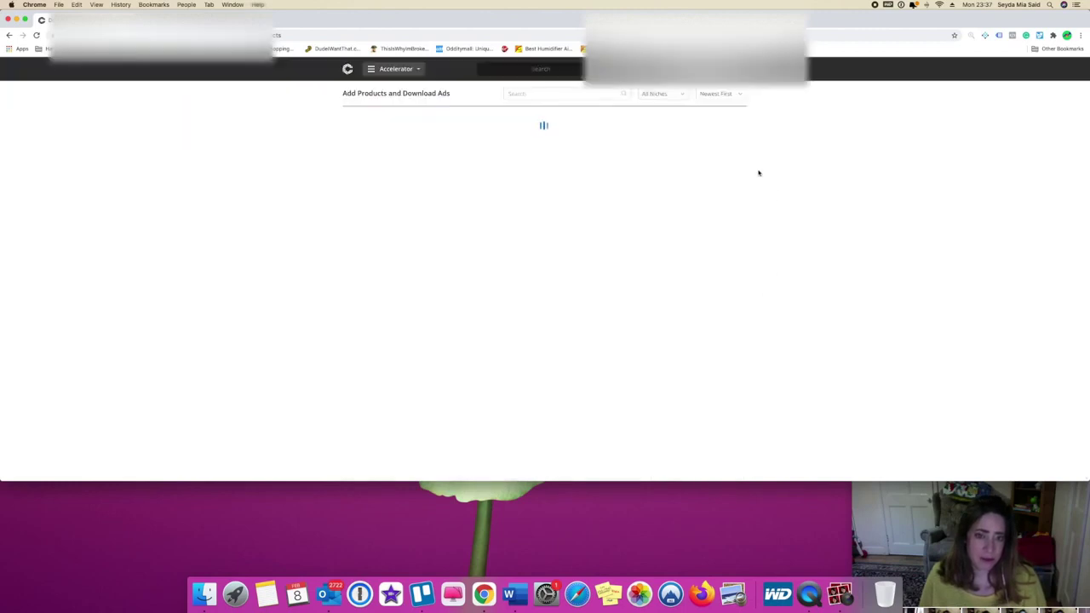
pyautogui.scroll(-4, 747, 316)
pyautogui.click(738, 460)
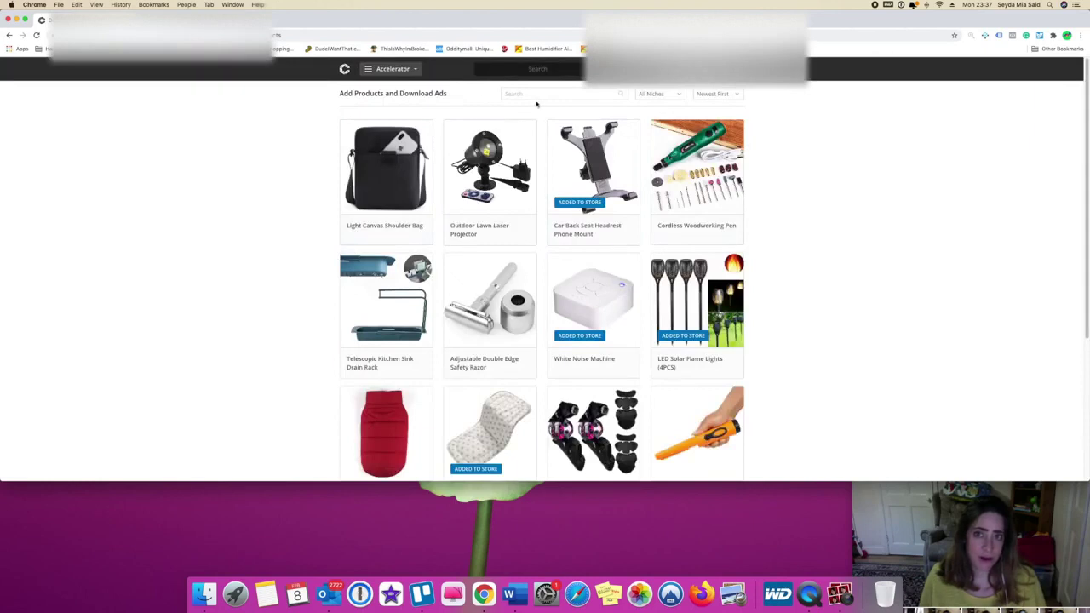
pyautogui.scroll(-5, 778, 253)
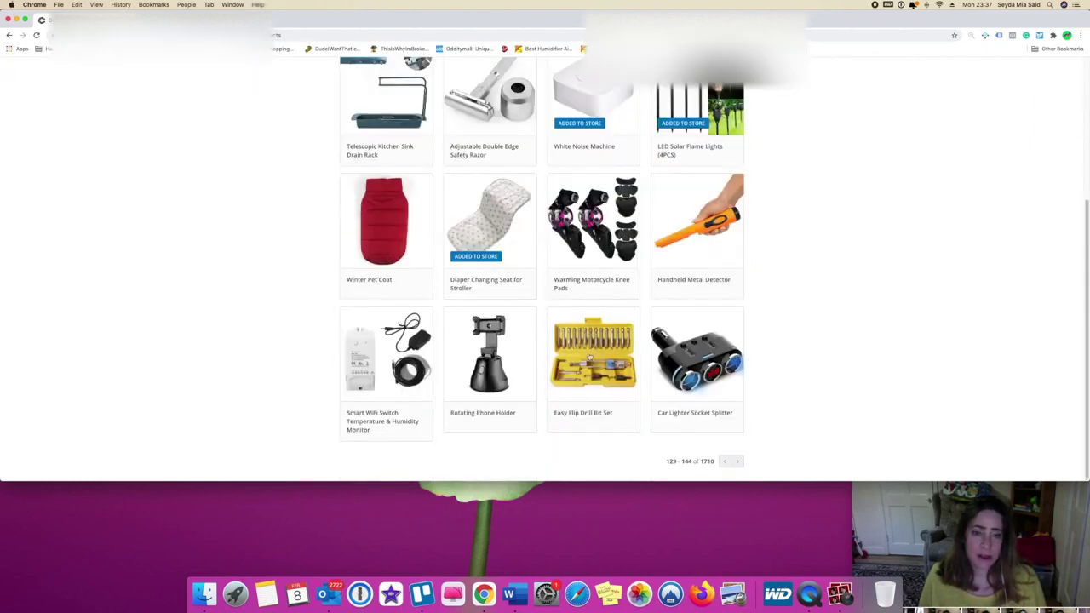
pyautogui.click(739, 461)
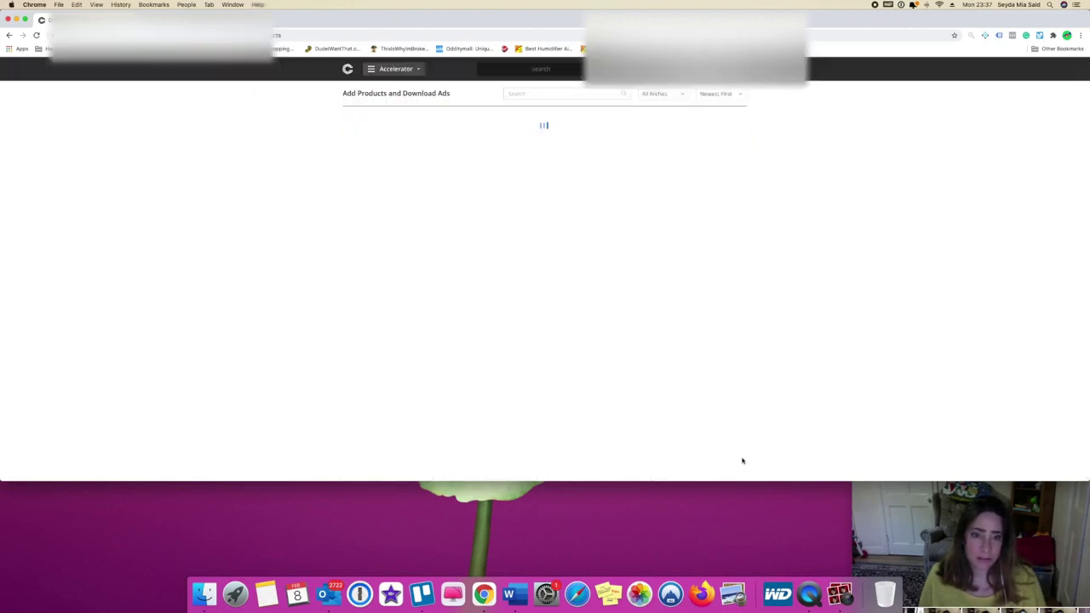
pyautogui.scroll(-5, 737, 456)
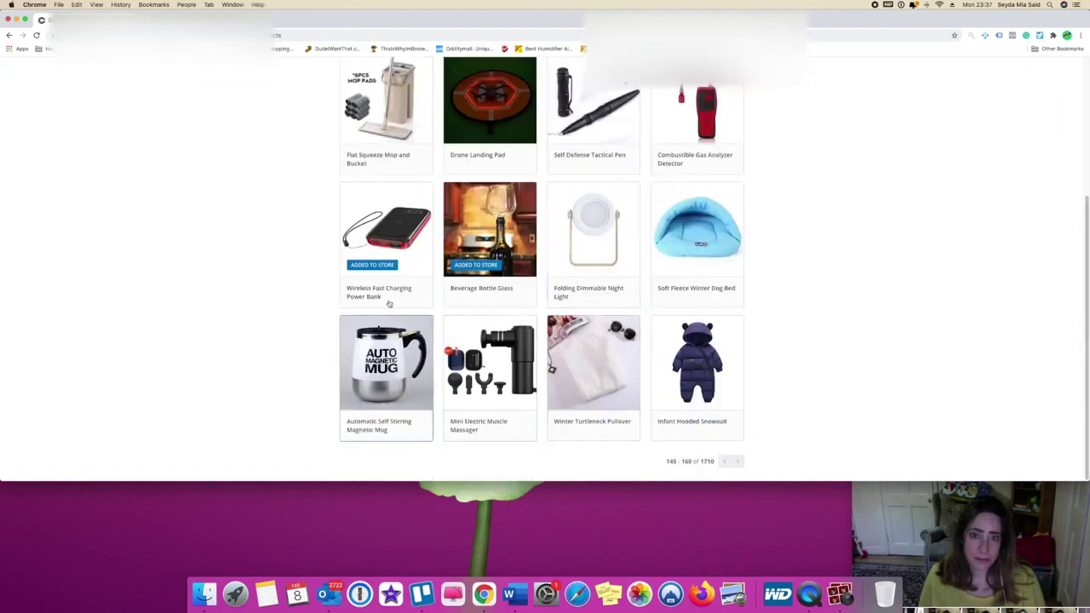
# Step: Open the Infant Hooded Snowsuit product and examine its cost, description, reviews and suggested ad copy
pyautogui.click(716, 353)
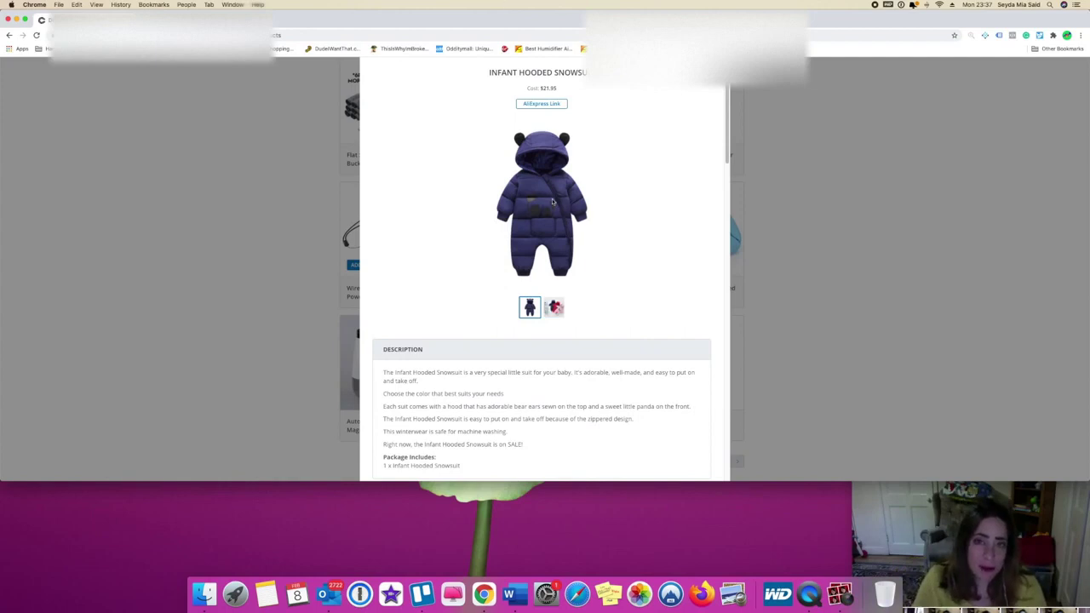
pyautogui.scroll(-5, 558, 263)
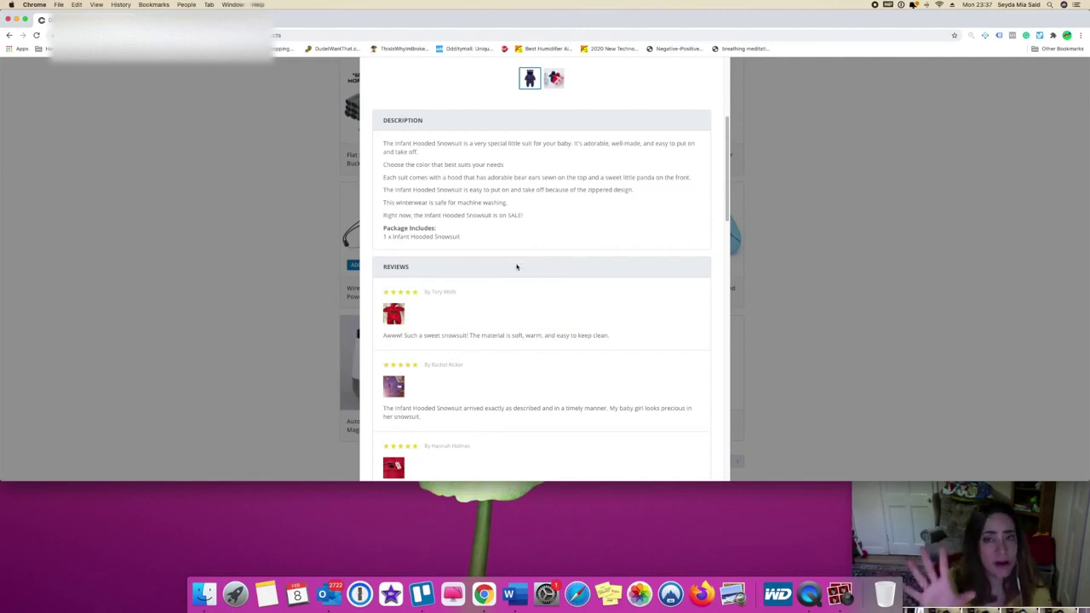
pyautogui.scroll(3, 516, 267)
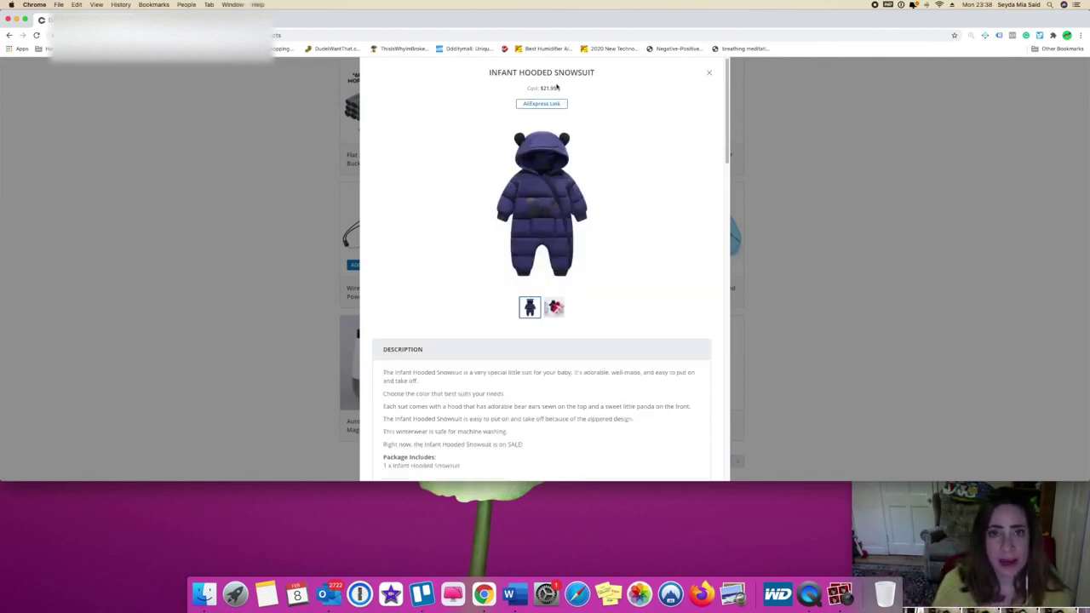
pyautogui.scroll(-4, 633, 302)
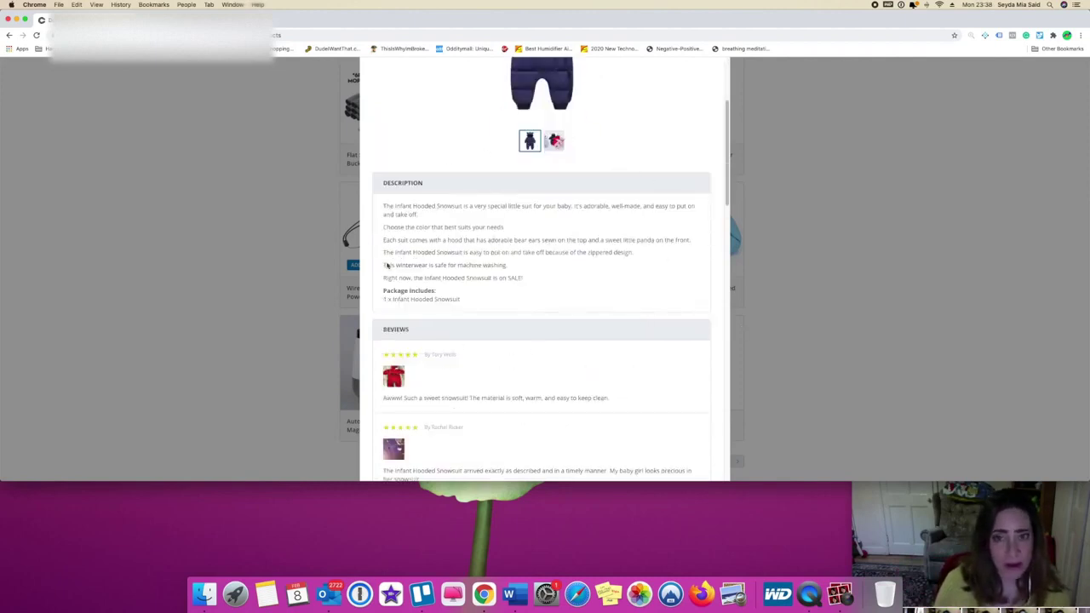
pyautogui.scroll(-4, 521, 410)
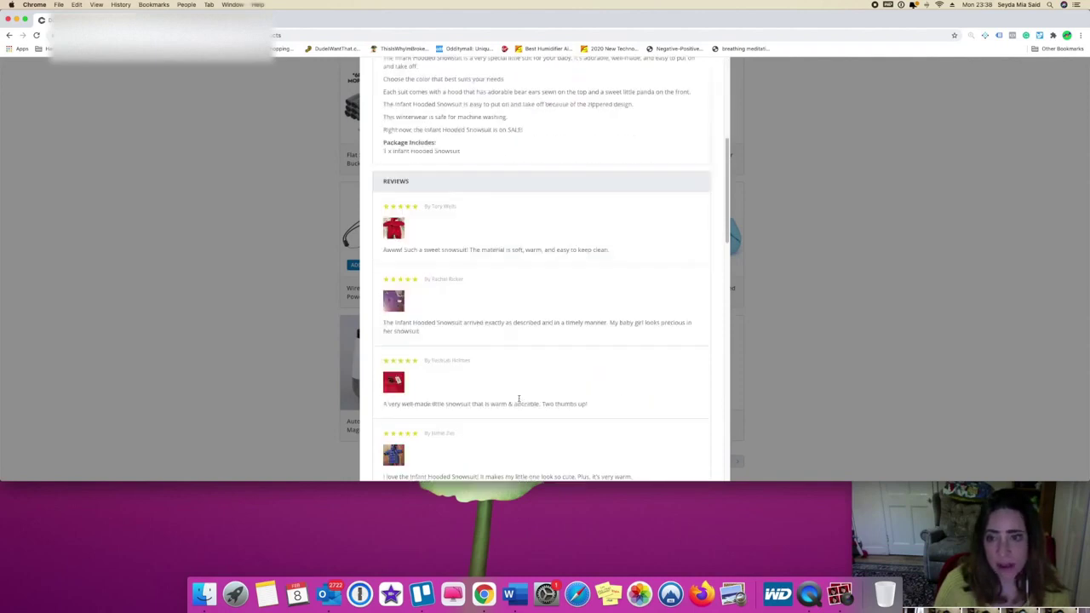
pyautogui.scroll(-7, 550, 400)
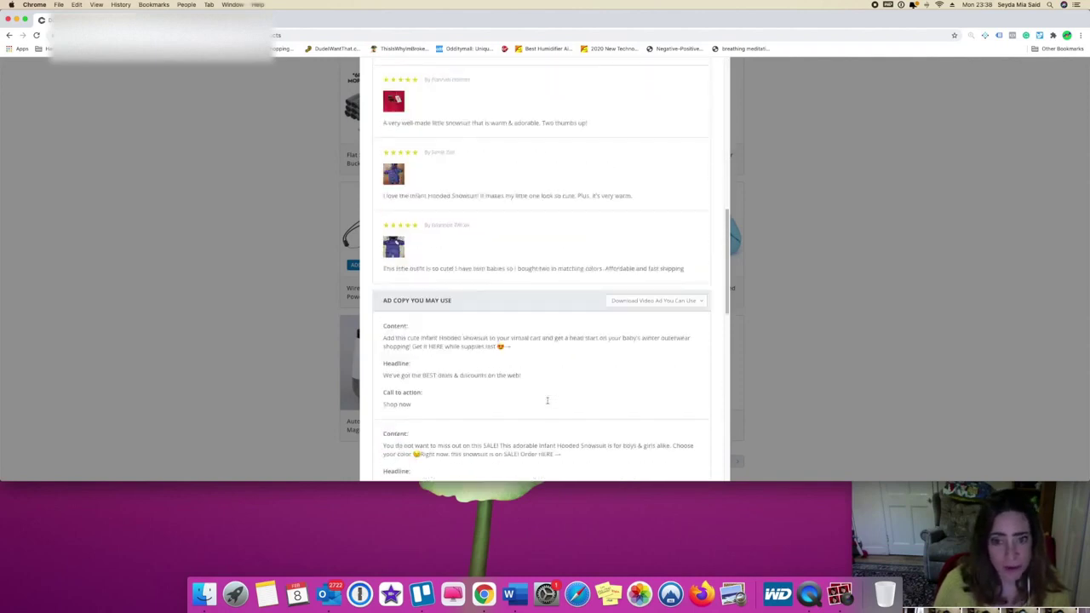
pyautogui.scroll(6, 549, 406)
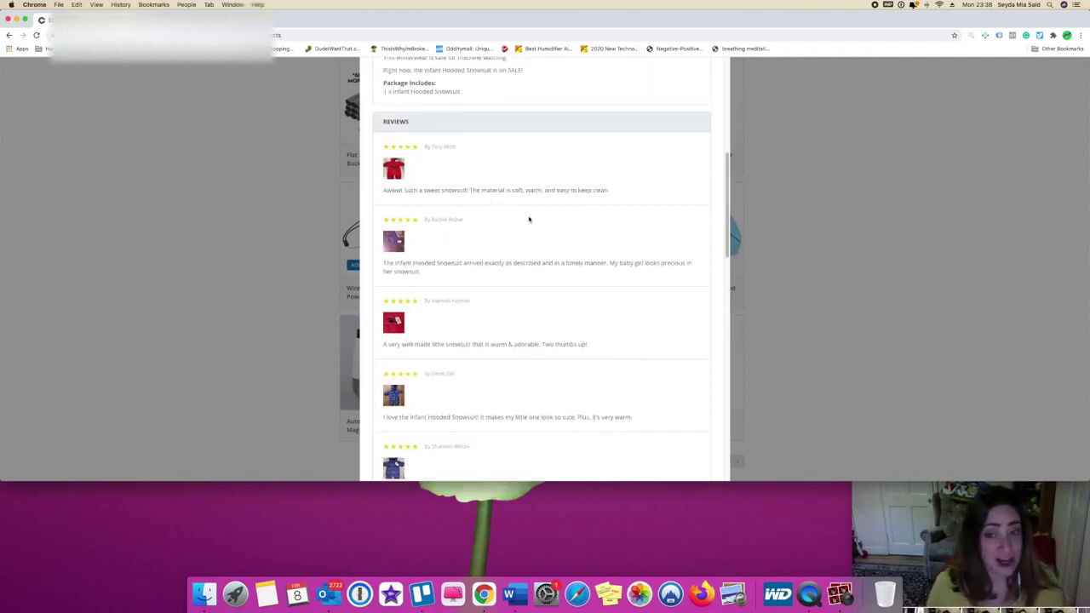
# Step: Read the Infant Hooded Snowsuit's customer reviews and the content, headlines and calls to action of its suggested ad copy
pyautogui.scroll(-7, 591, 212)
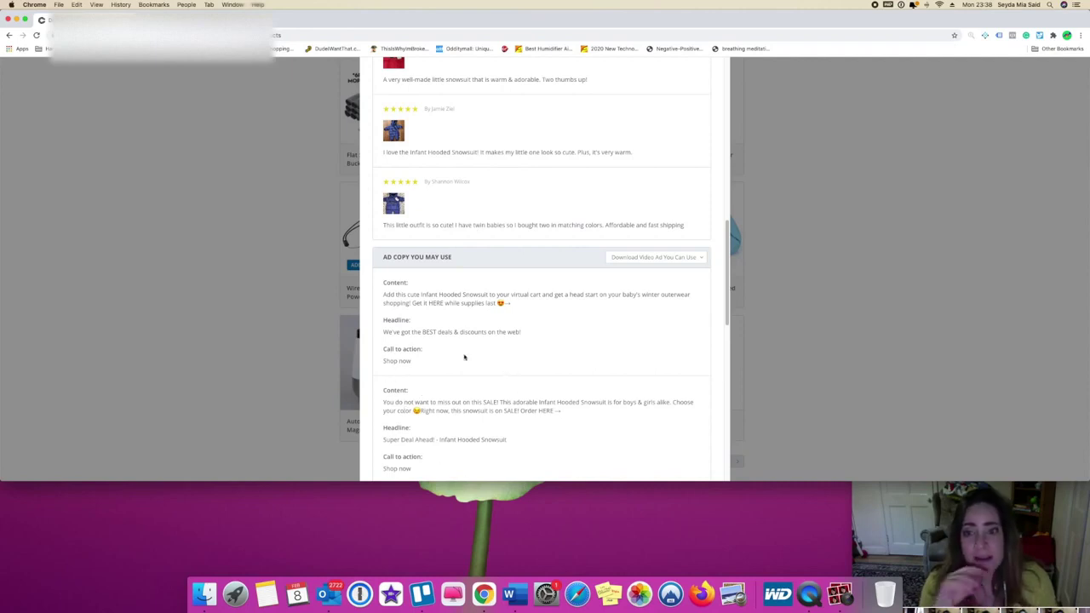
pyautogui.scroll(-1, 444, 353)
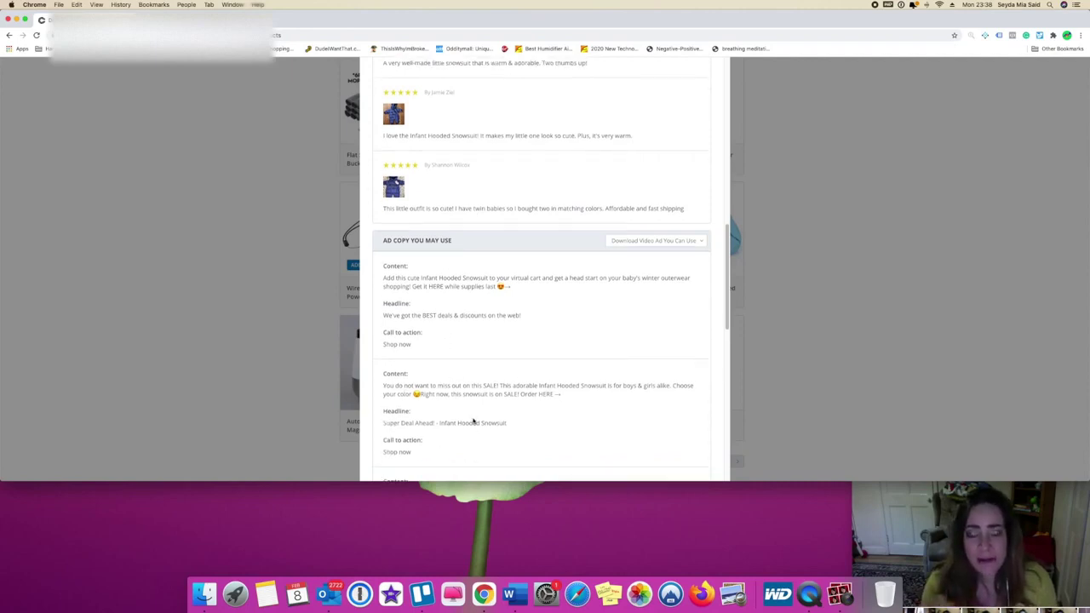
pyautogui.scroll(-1, 473, 419)
pyautogui.scroll(-4, 475, 419)
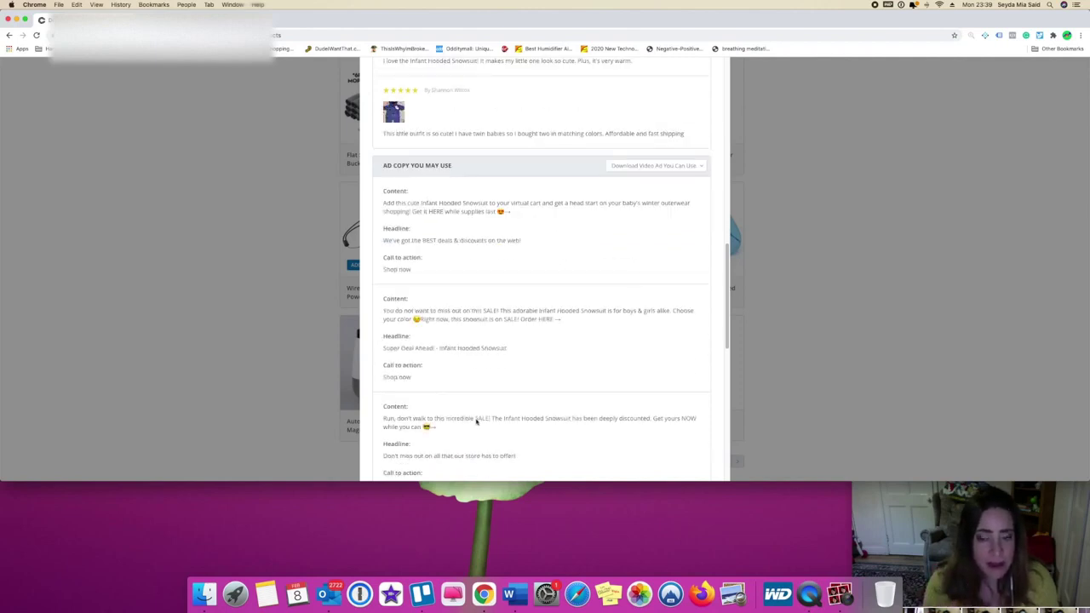
pyautogui.scroll(-4, 487, 419)
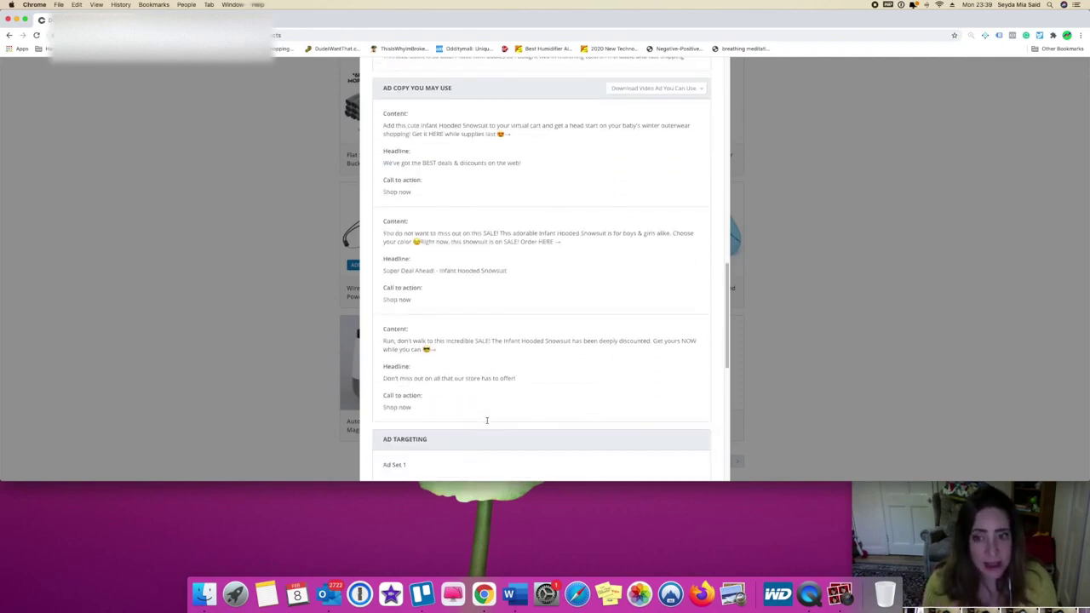
pyautogui.scroll(5, 488, 424)
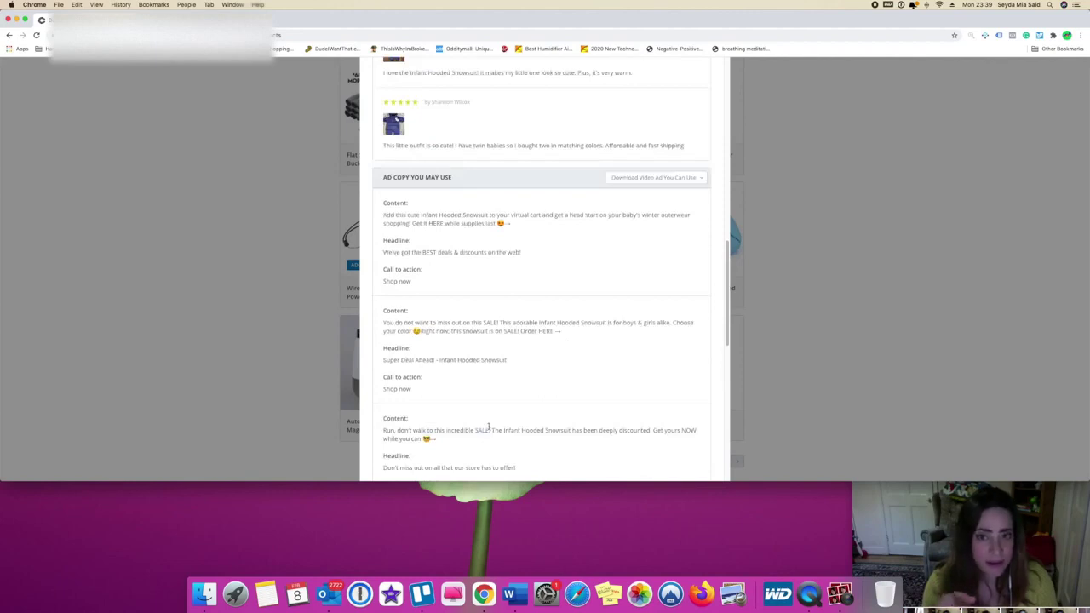
# Step: Examine the snowsuit's three ad targeting sets and the price, cost and profit figures for adding it to the store
pyautogui.scroll(-12, 485, 430)
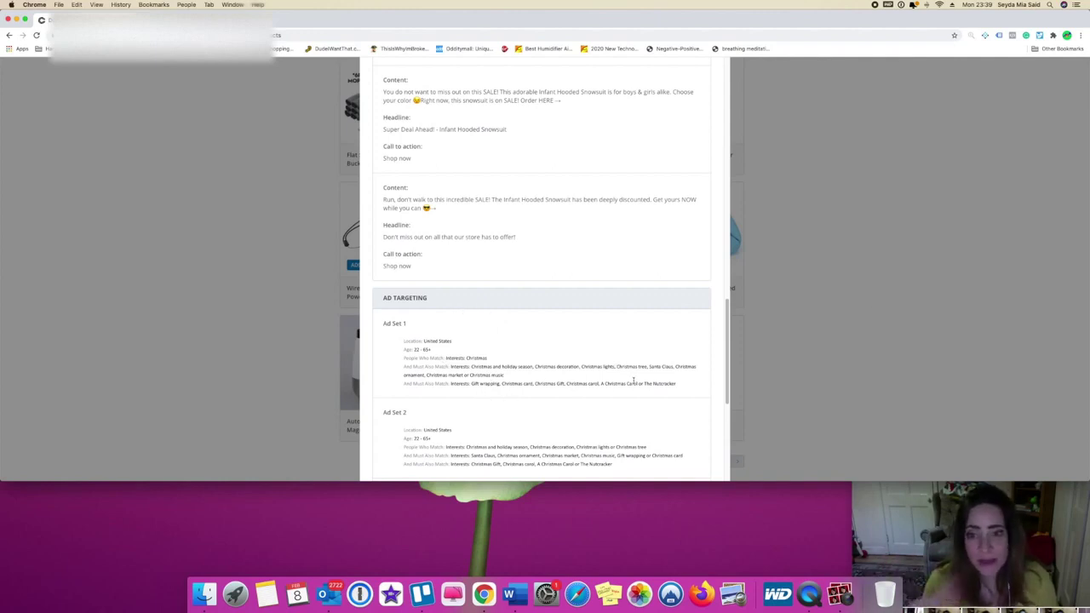
pyautogui.scroll(-1, 590, 389)
pyautogui.scroll(-3, 589, 401)
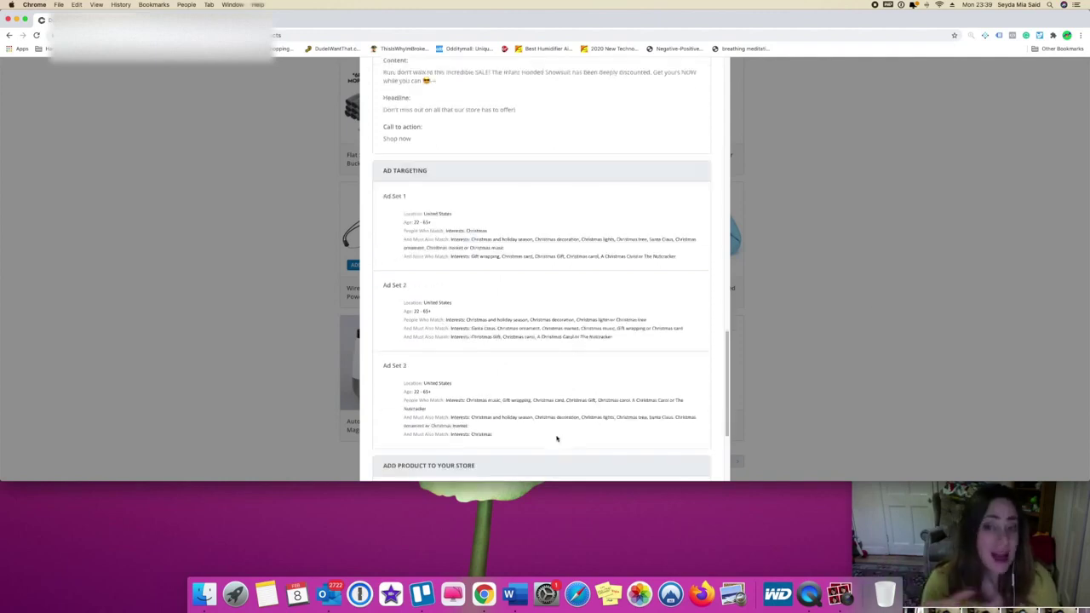
pyautogui.scroll(1, 552, 443)
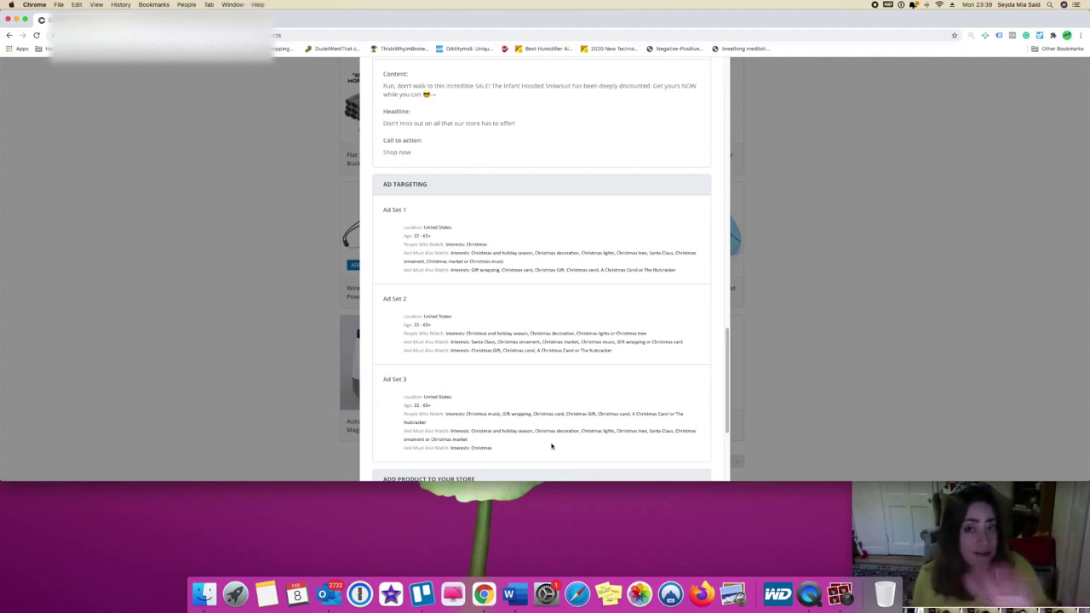
pyautogui.scroll(-5, 551, 446)
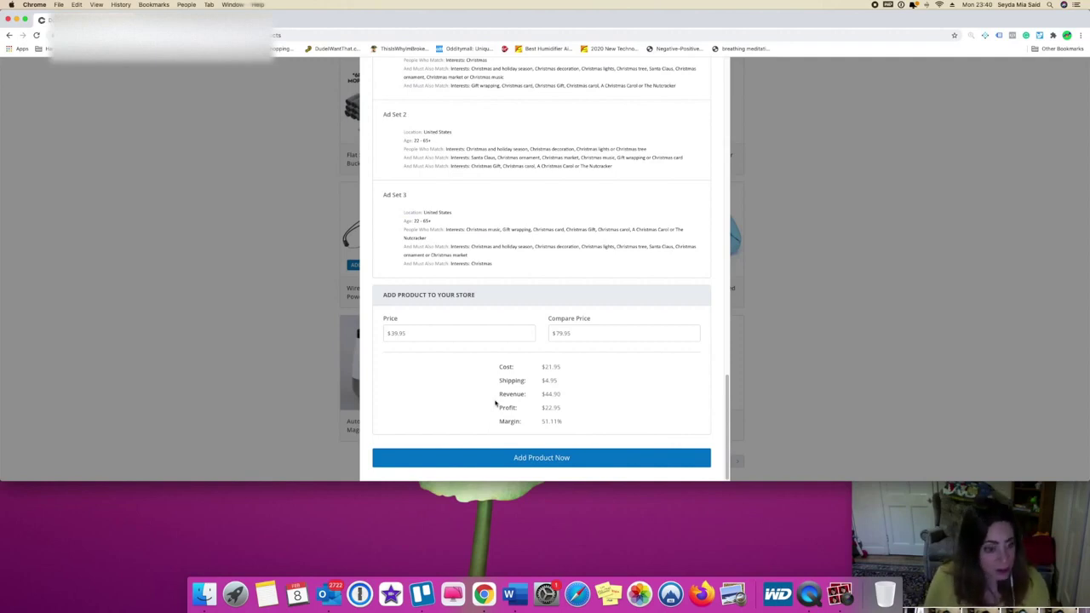
# Step: Download the Infant Hooded Snowsuit's video ad, agreeing to its licence terms
pyautogui.scroll(5, 540, 266)
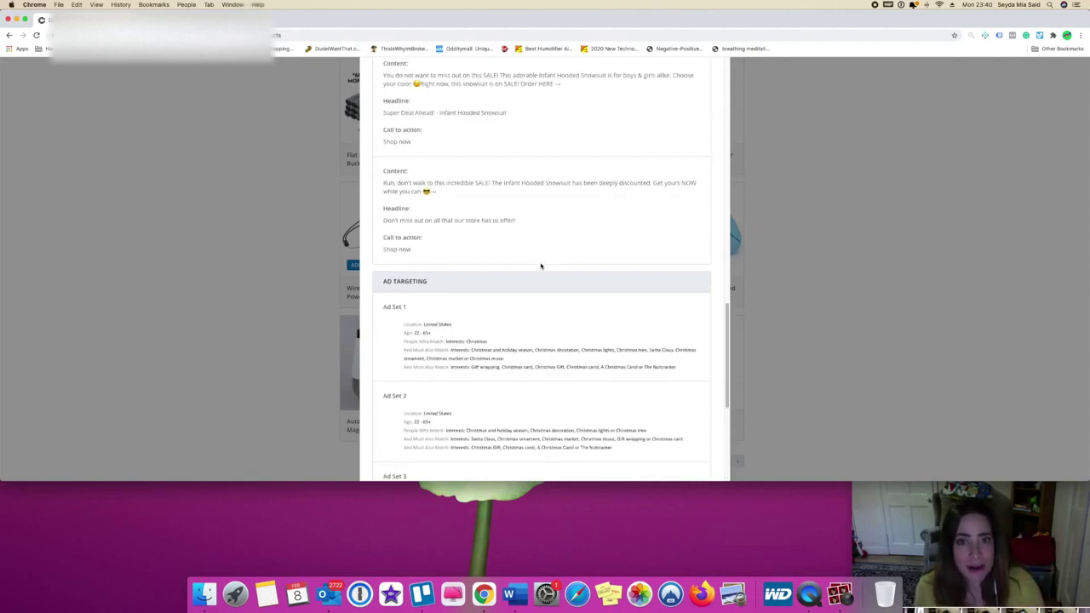
pyautogui.scroll(3, 540, 266)
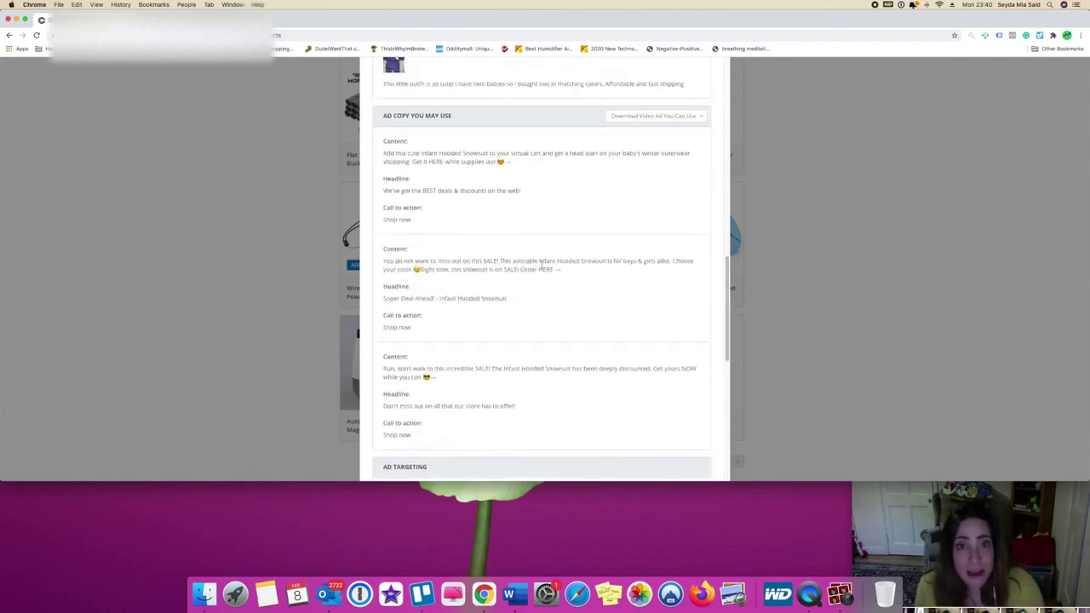
pyautogui.click(685, 117)
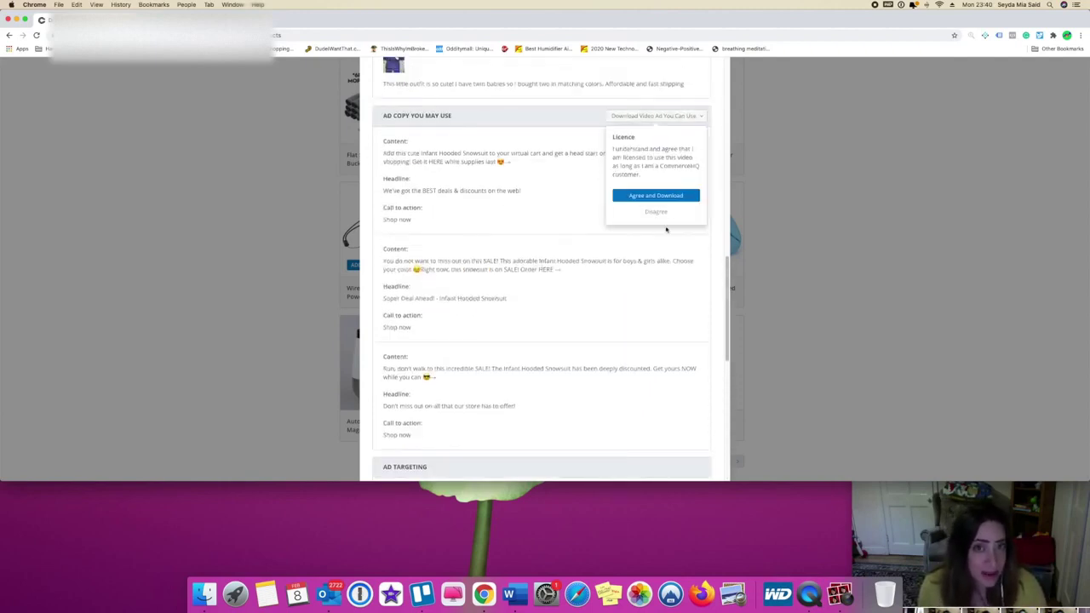
pyautogui.click(656, 195)
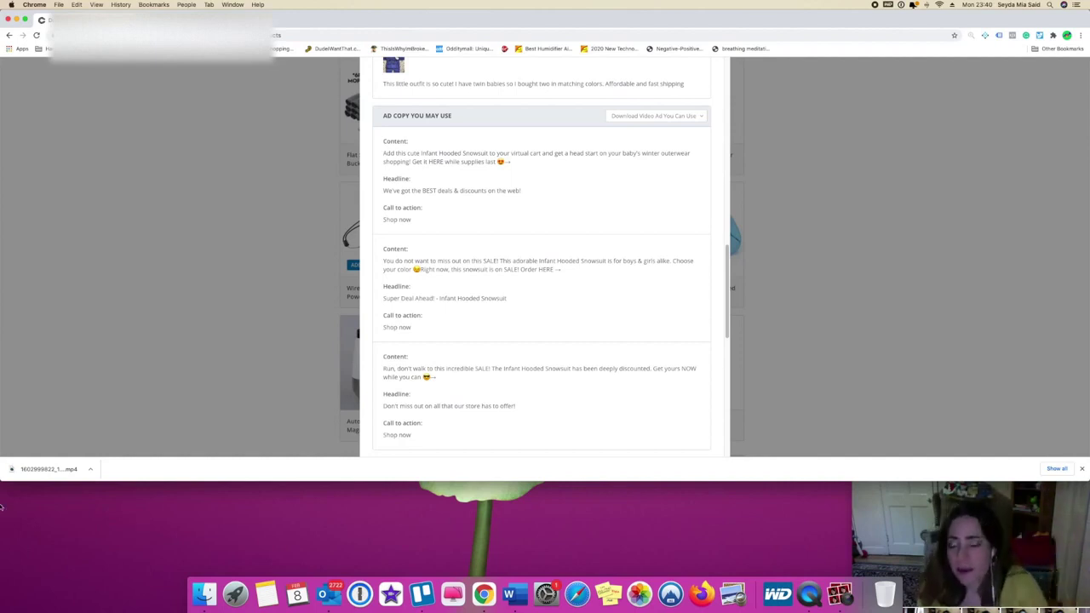
# Step: Open the downloaded snowsuit video ad, play it and close the player window
pyautogui.click(32, 474)
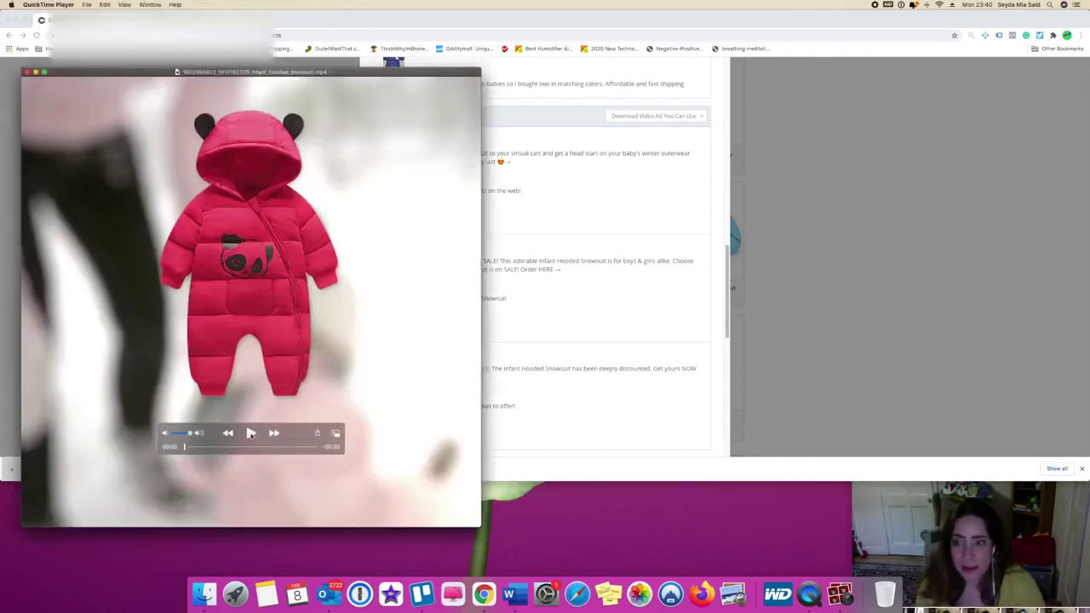
pyautogui.click(251, 433)
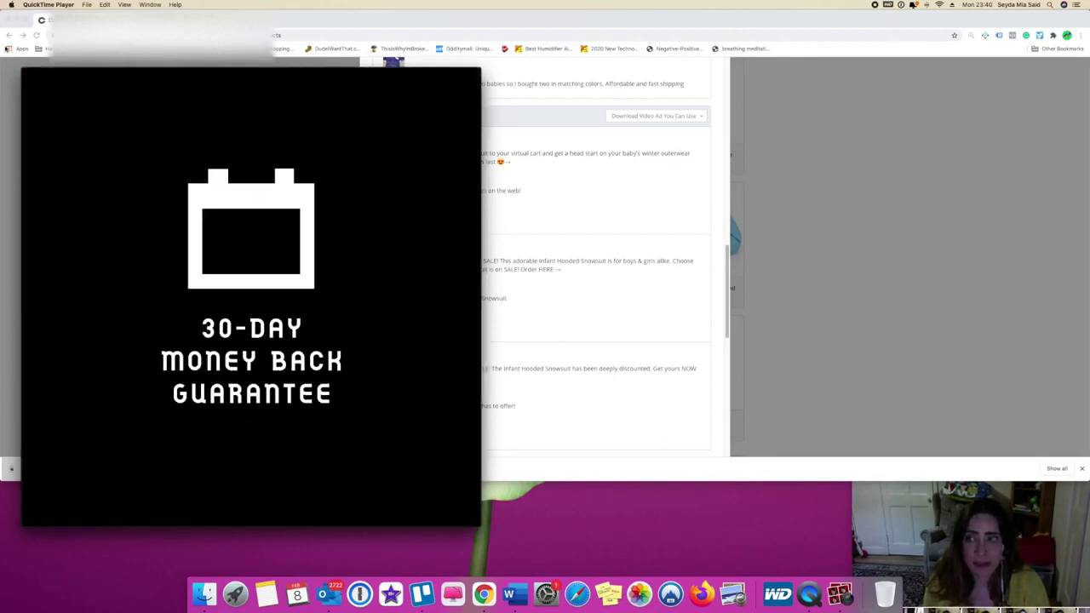
pyautogui.click(28, 73)
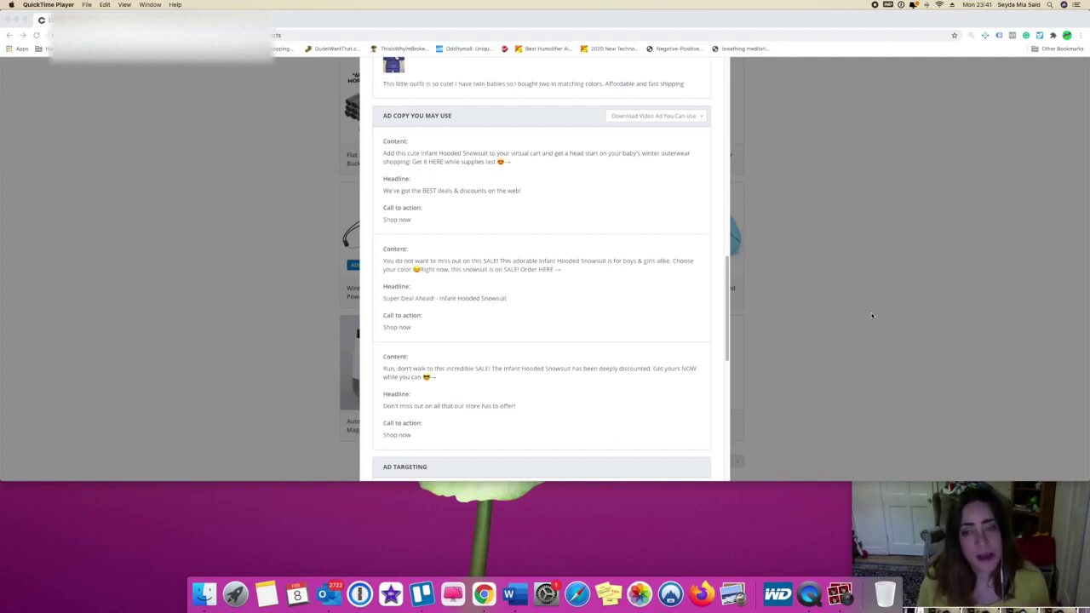
# Step: Review the snowsuit's images, cost and description again, and close its product details to return to the catalogue
pyautogui.scroll(10, 513, 234)
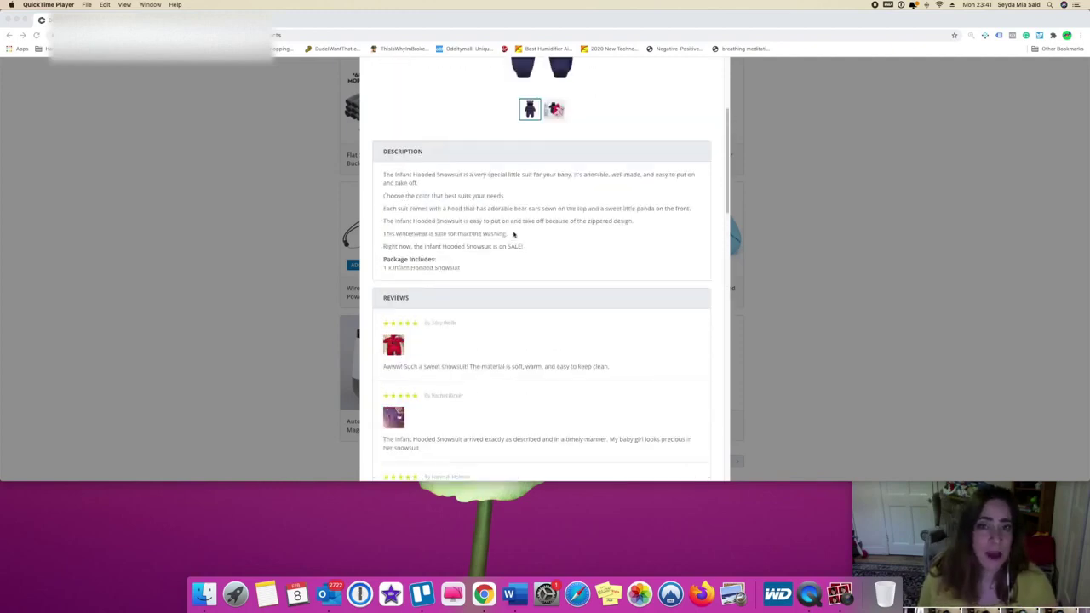
pyautogui.scroll(5, 614, 292)
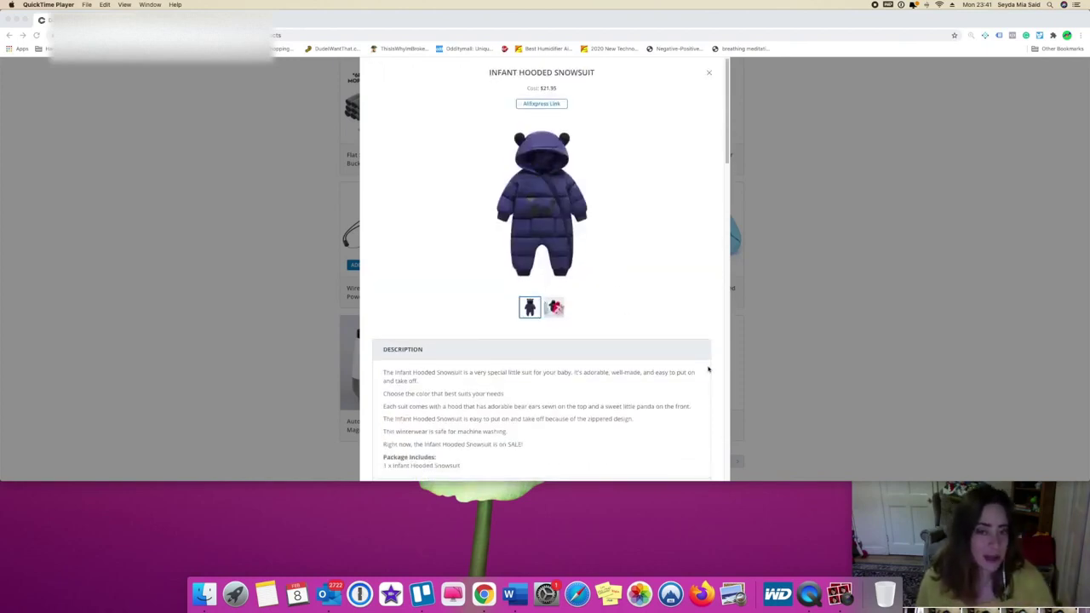
pyautogui.scroll(-3, 487, 358)
pyautogui.scroll(3, 486, 394)
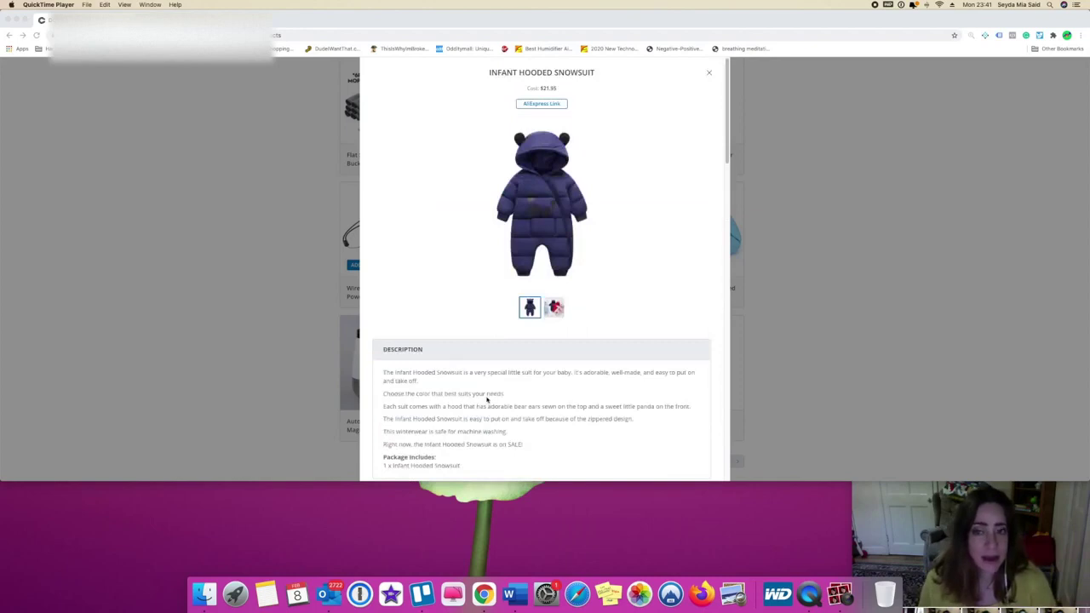
pyautogui.click(823, 322)
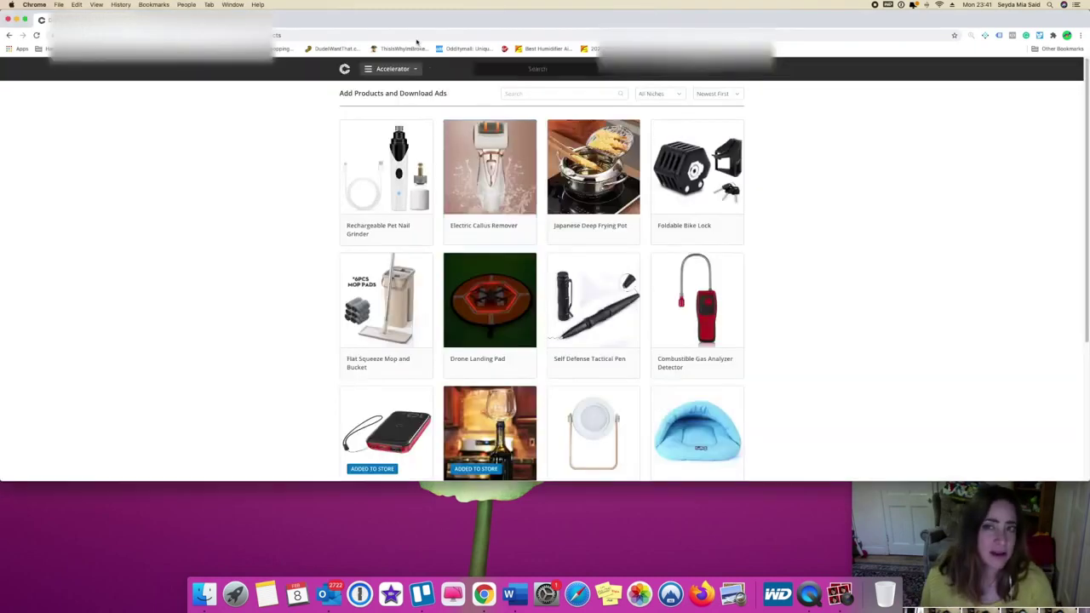
# Step: Look over the complete tools menu, covering Favorites, Manage & Measure, Apps and Store Setup
pyautogui.click(405, 70)
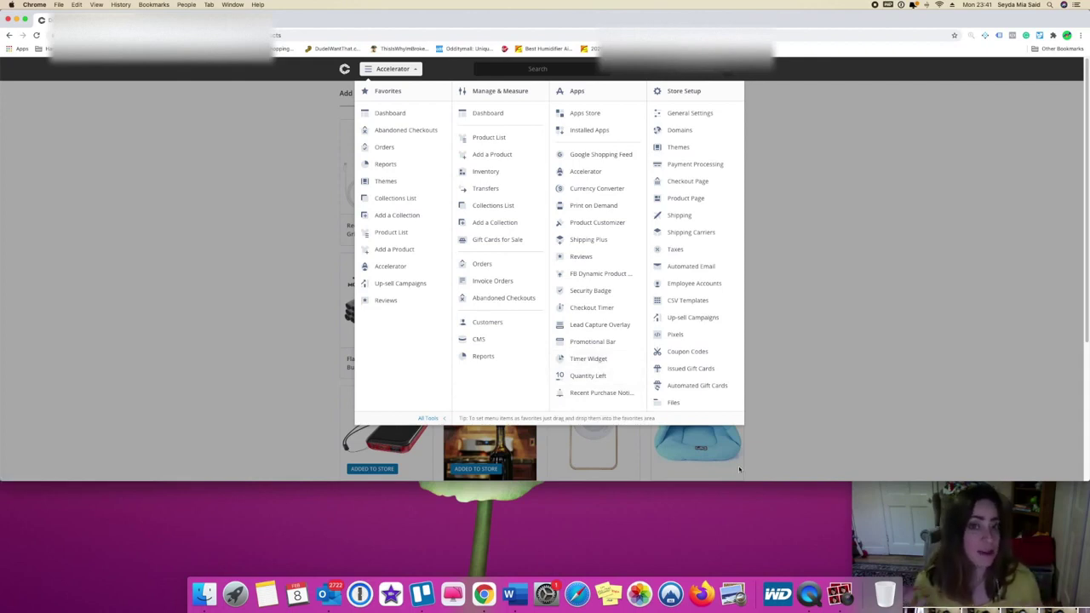
pyautogui.scroll(-3, 596, 379)
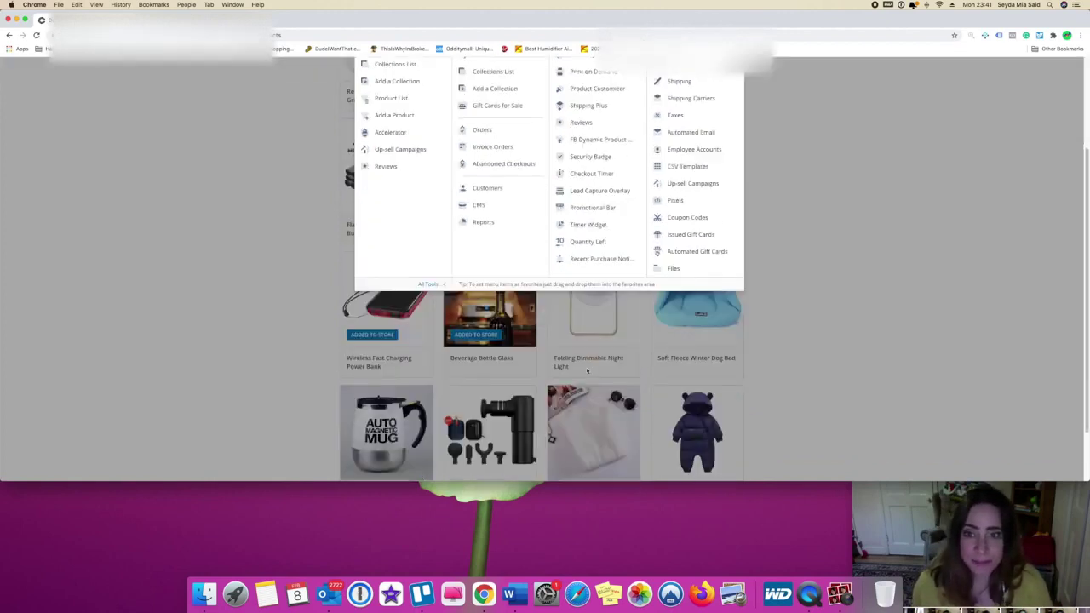
pyautogui.scroll(3, 587, 370)
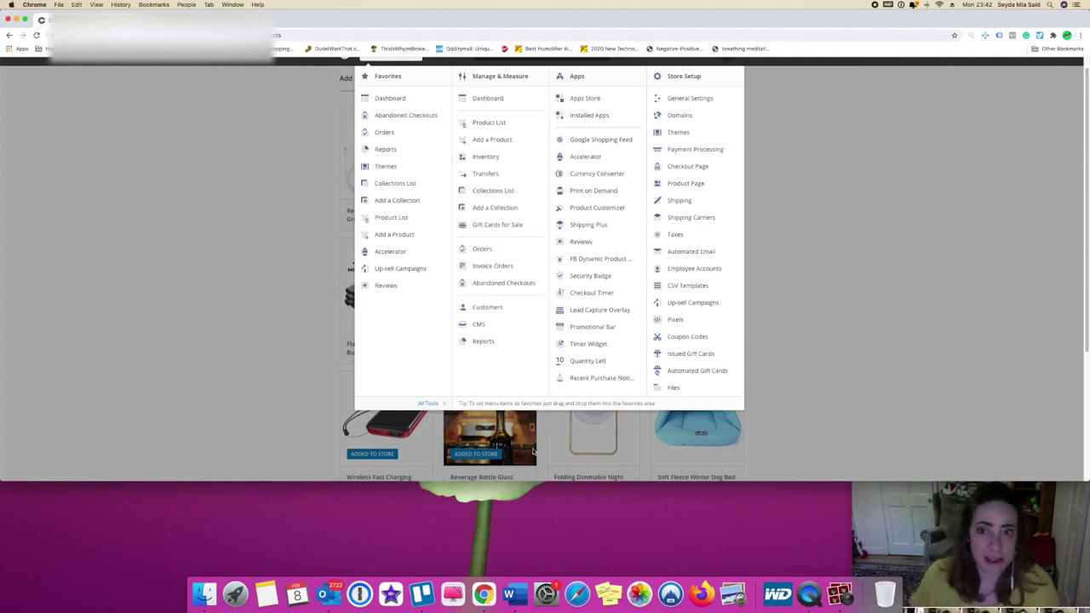
# Step: Go to the store's Dashboard and expand its navigation from the favourites to all tools
pyautogui.click(380, 104)
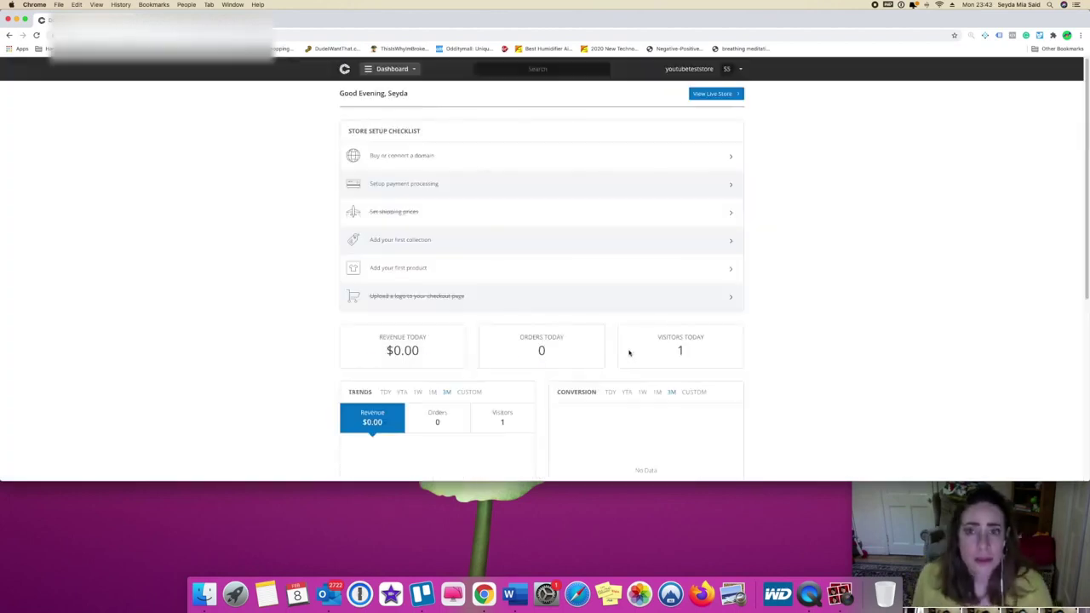
pyautogui.click(383, 70)
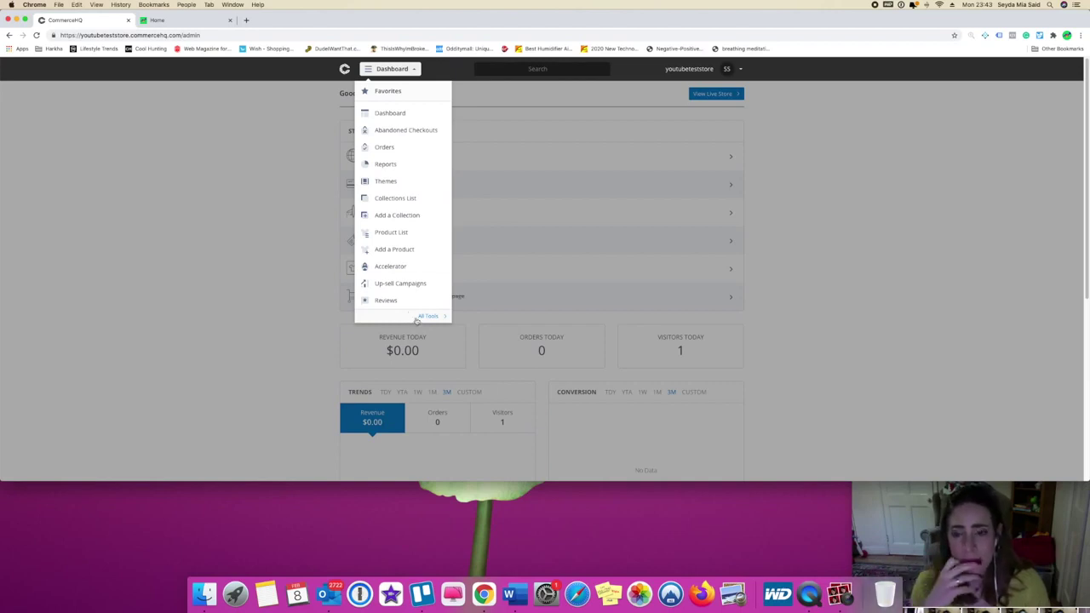
pyautogui.click(425, 317)
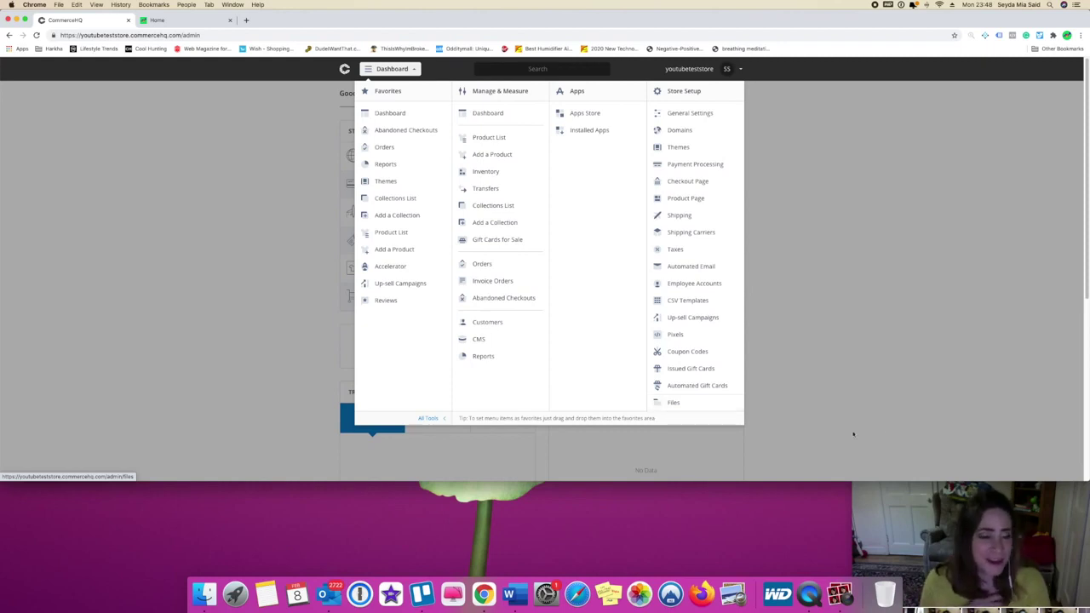
# Step: Switch to Photo Booth, enlarge its window and move it to the middle of the screen over the browser
pyautogui.click(885, 488)
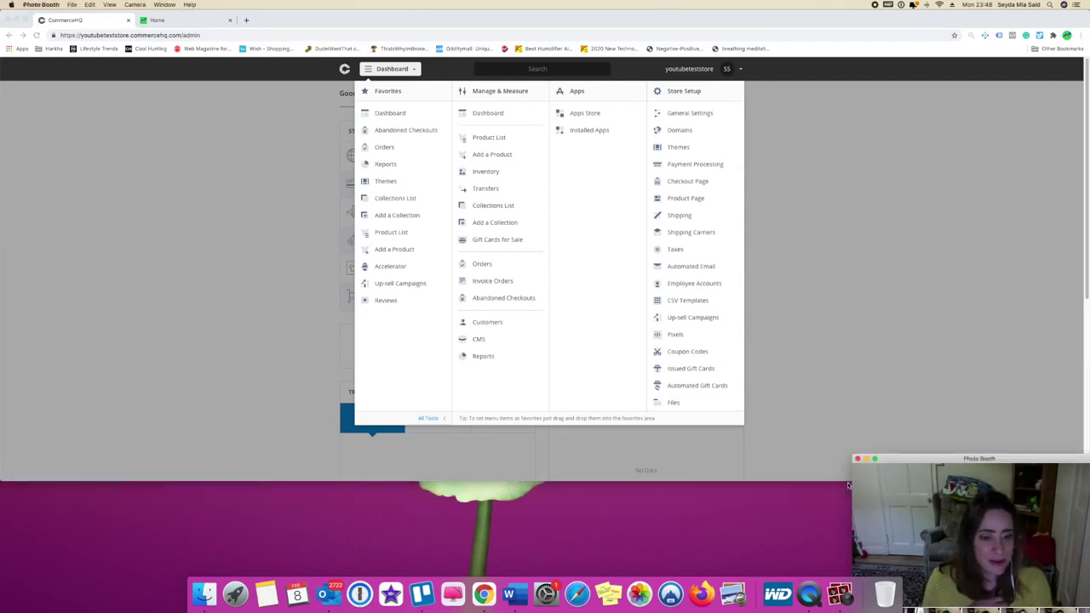
pyautogui.moveTo(849, 485); pyautogui.dragTo(308, 482)
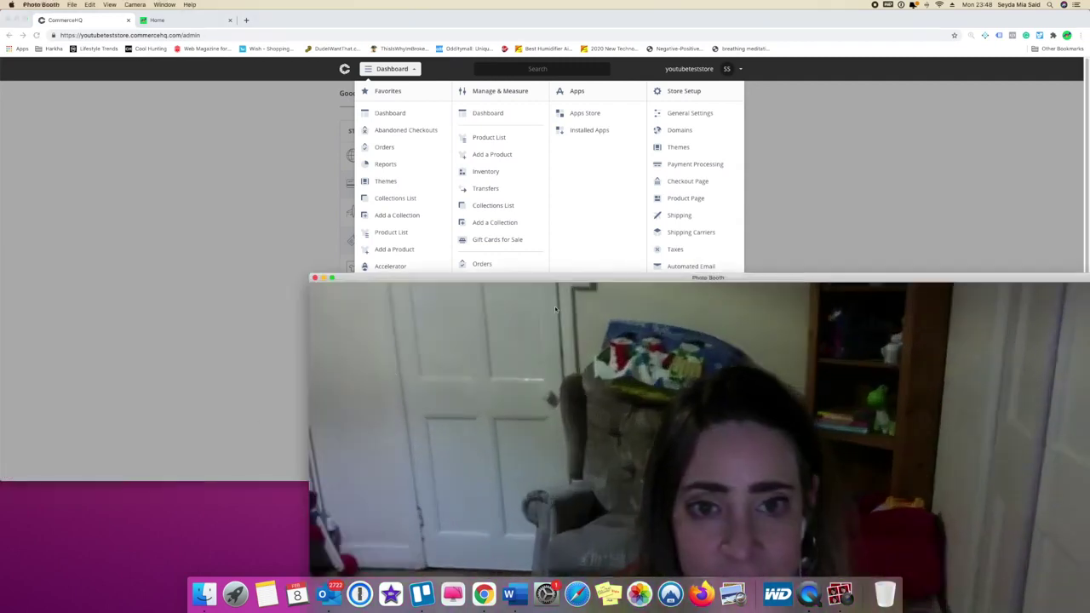
pyautogui.moveTo(562, 285); pyautogui.dragTo(427, 56)
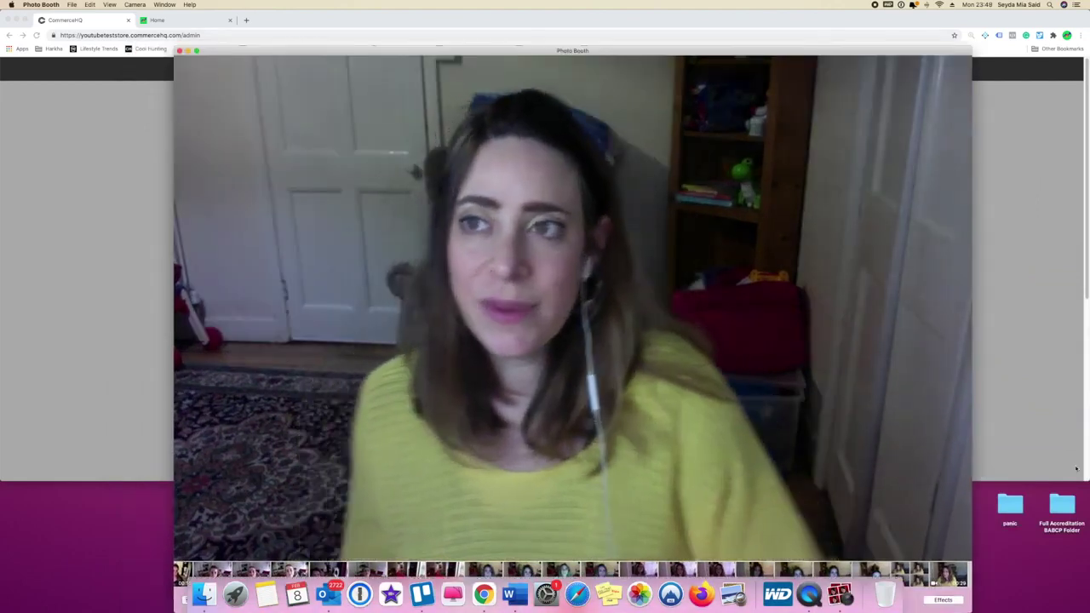